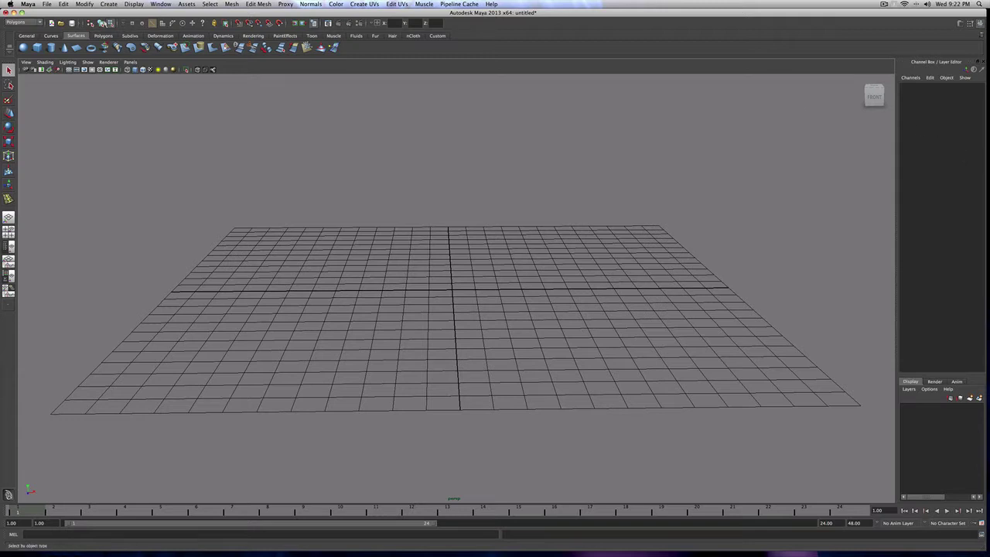
Create a polygon plane about 6.3 by 5.3 units near the centre of the grid
click(109, 4)
mouse_move(124, 27)
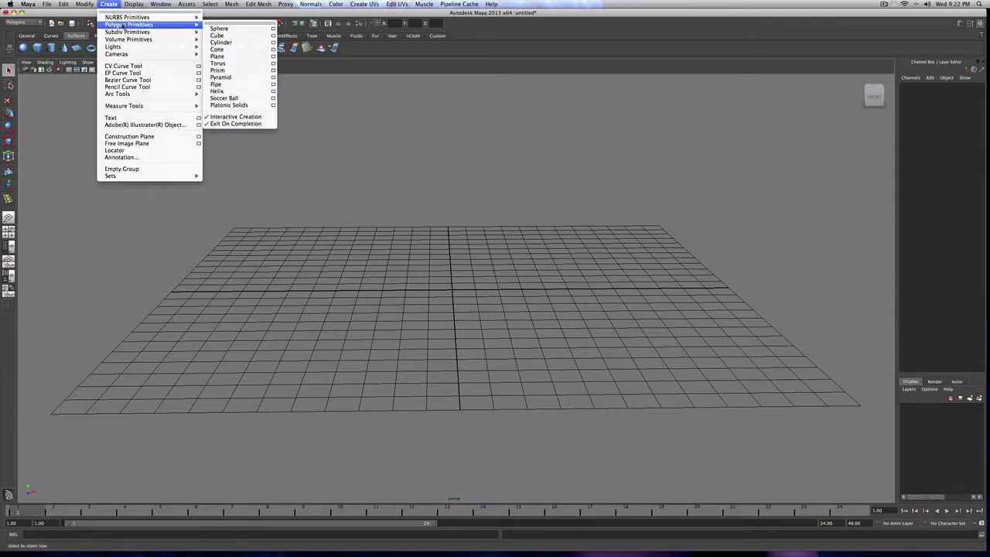
click(217, 56)
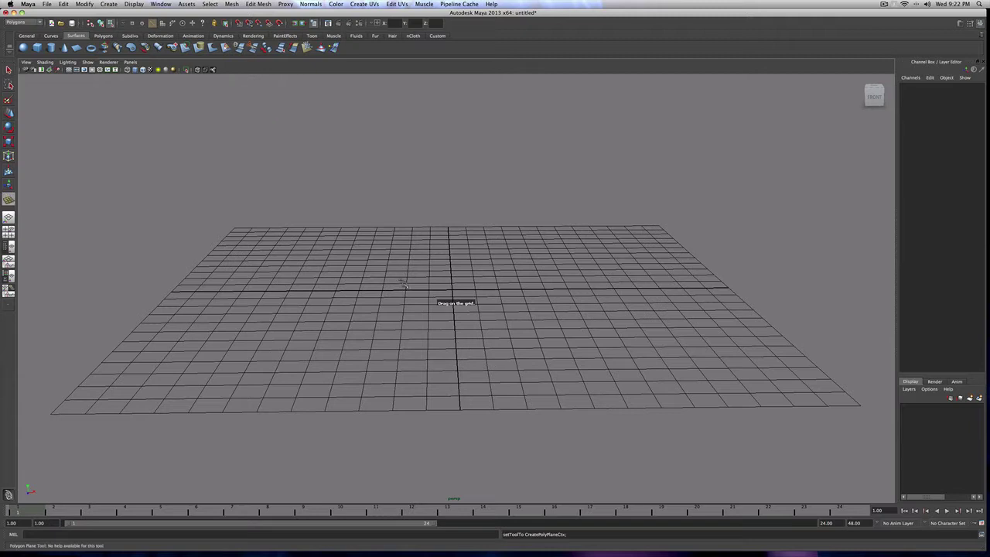
drag(399, 281, 556, 318)
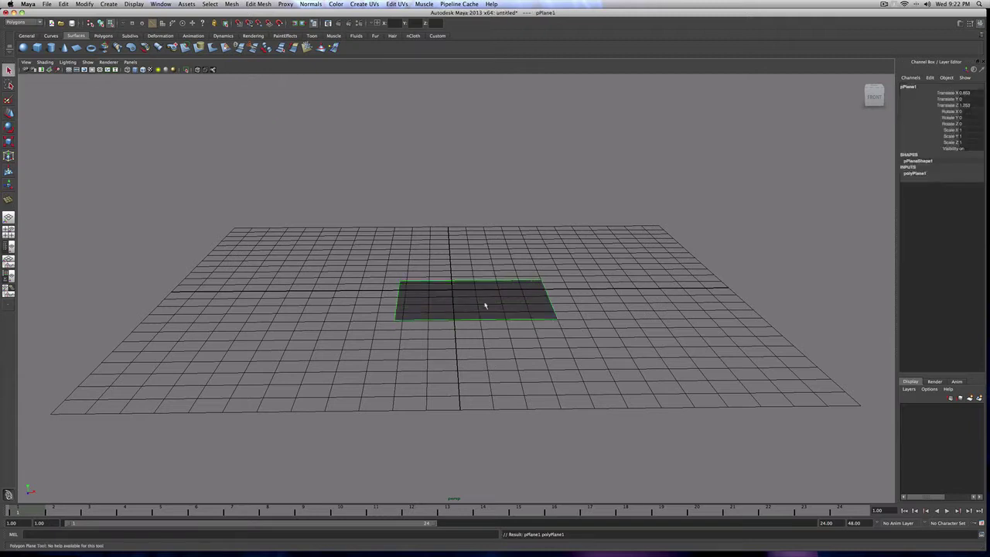
Centre the plane on the origin by setting its Translate X and Translate Z to 0
double_click(971, 93)
text(0)
key(Return)
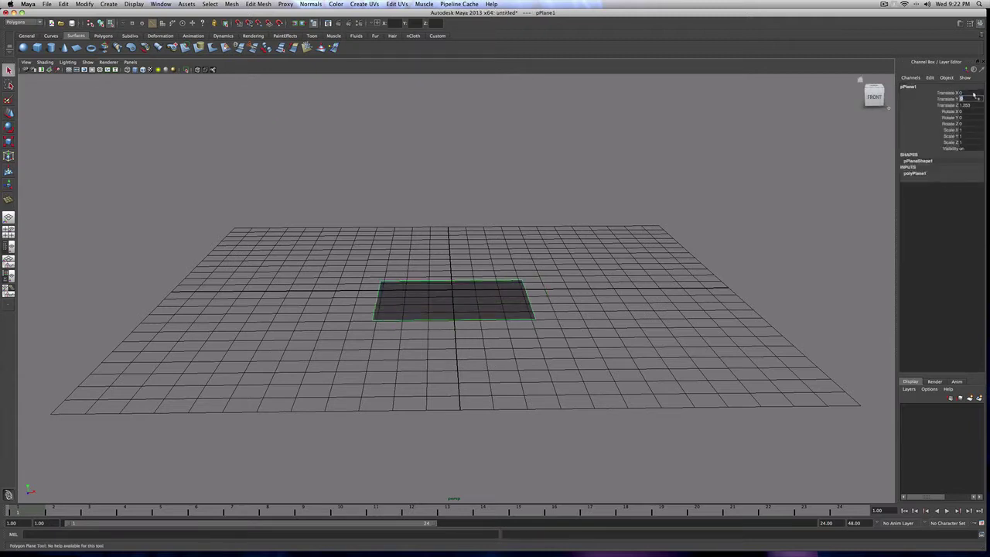
text(0)
key(Tab)
Assign the existing blue lambert2 material to the plane from Hypershade and close Hypershade
alt+drag(512, 309, 522, 306)
alt+right_drag(522, 306, 499, 341)
click(161, 4)
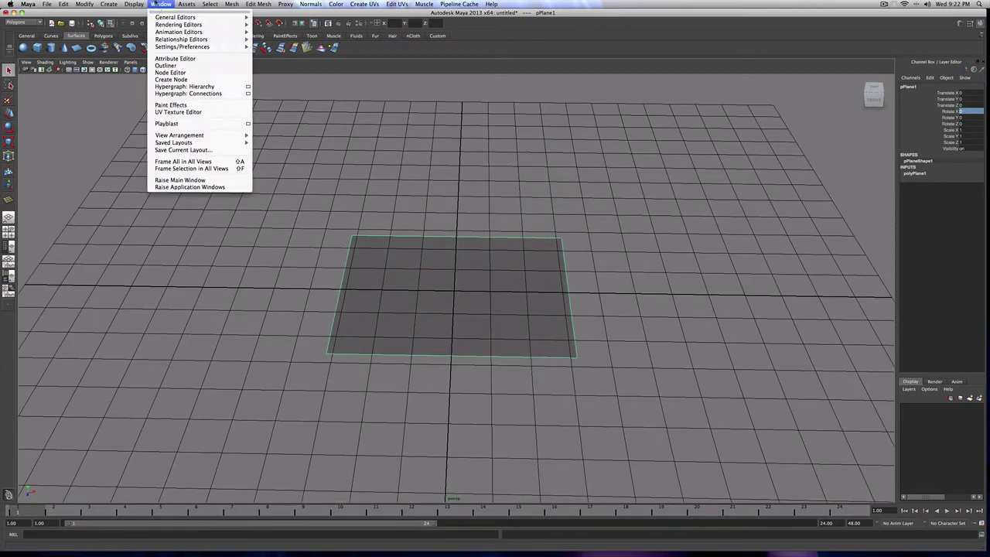
mouse_move(165, 17)
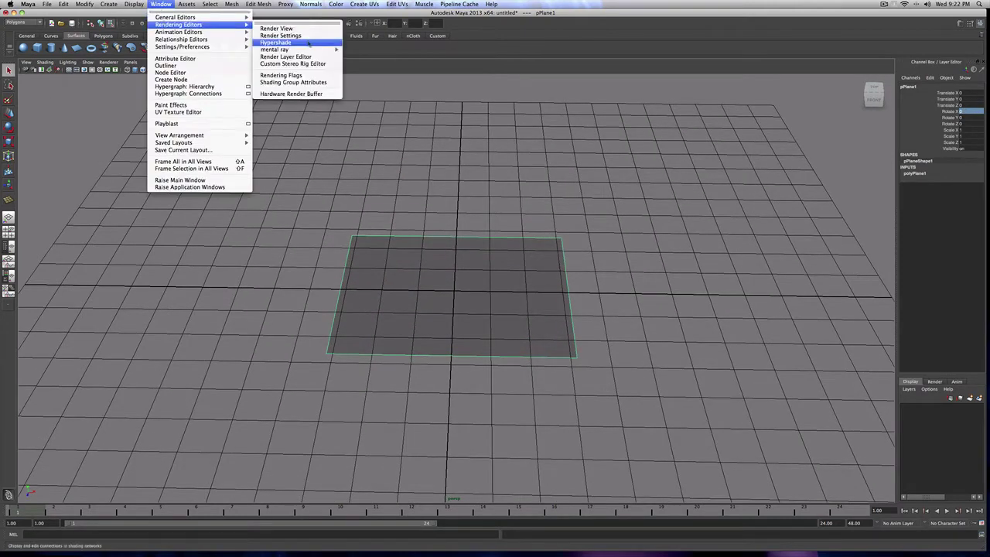
click(309, 43)
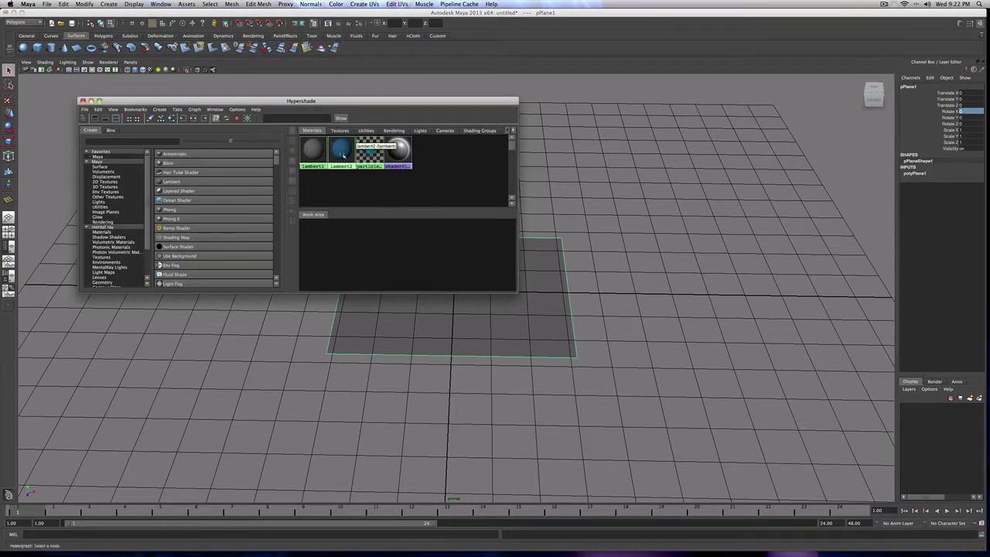
middle_drag(344, 153, 453, 309)
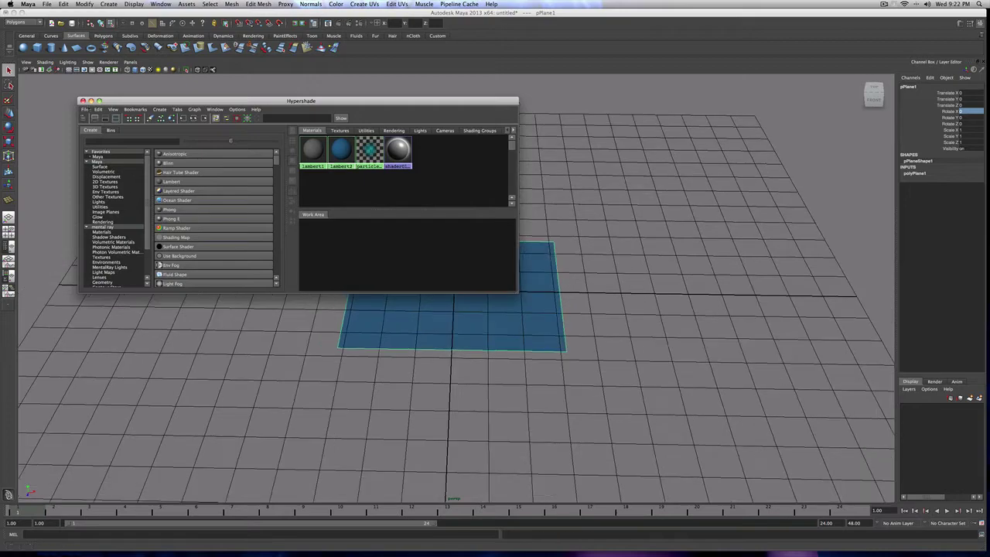
click(83, 100)
Set the plane's Subdivisions Width and Subdivisions Height to 4 each
alt+drag(369, 258, 360, 243)
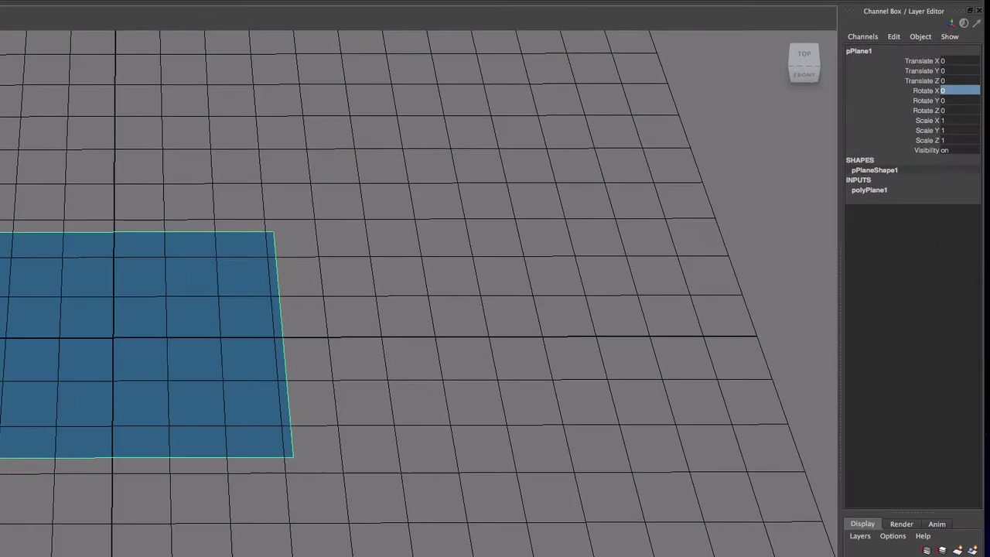
click(862, 191)
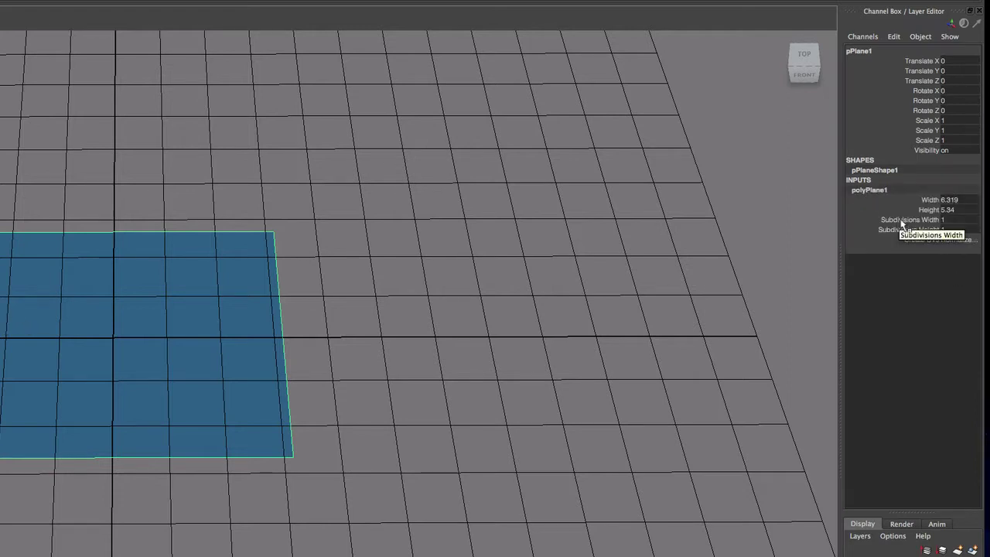
click(945, 220)
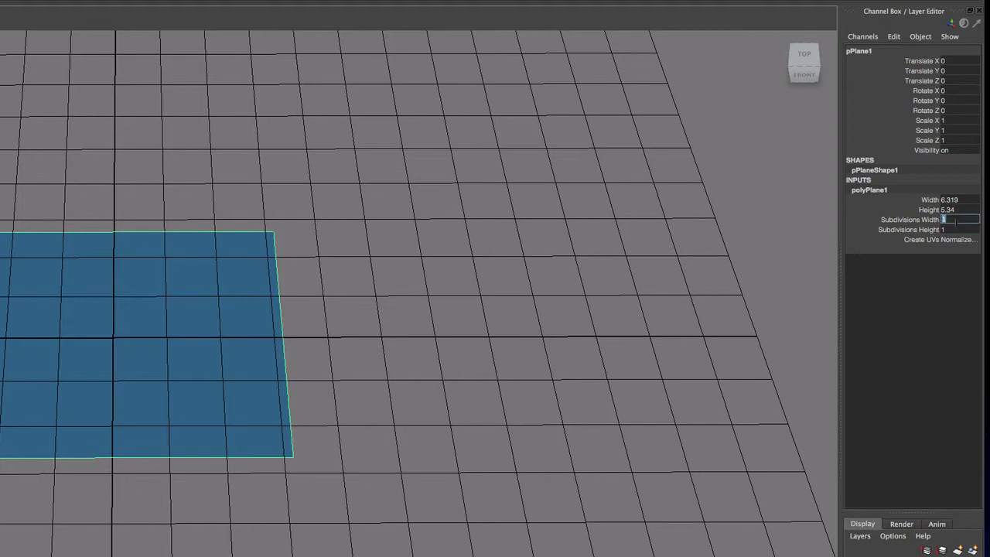
text(4)
key(Tab)
text(4)
key(Tab)
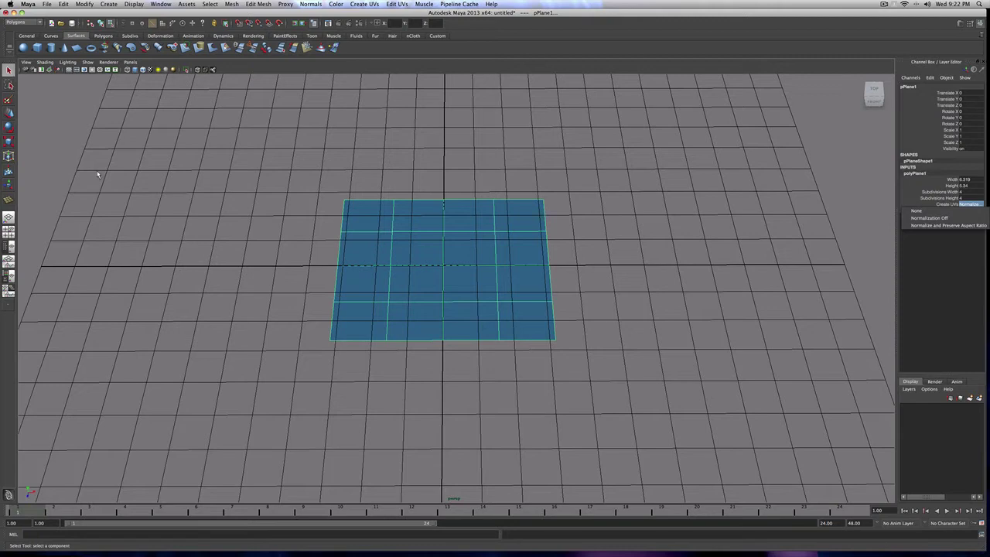
Scale the plane up to about 2.25 in X and about 1.44 in Y and Z
click(8, 143)
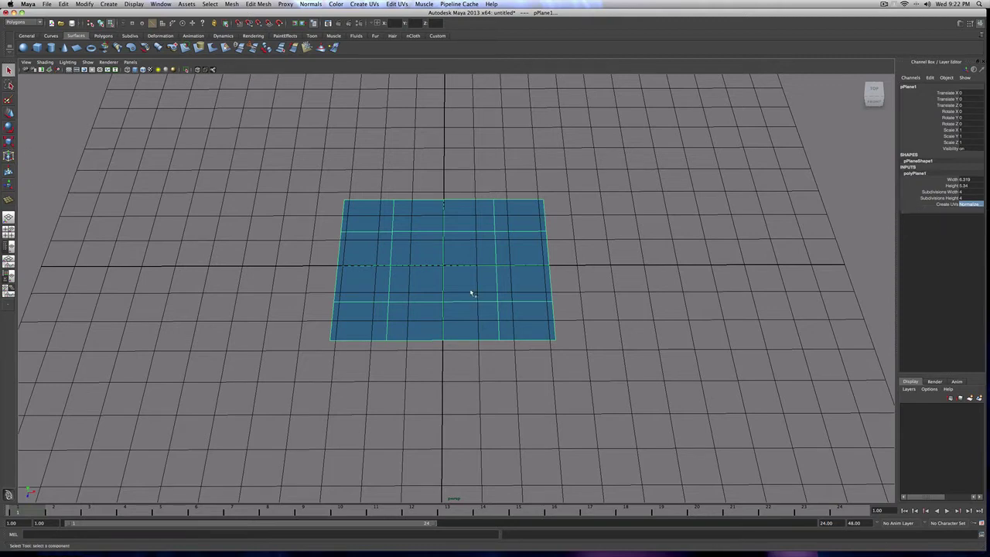
click(444, 264)
right_drag(444, 265, 474, 258)
click(8, 142)
click(461, 272)
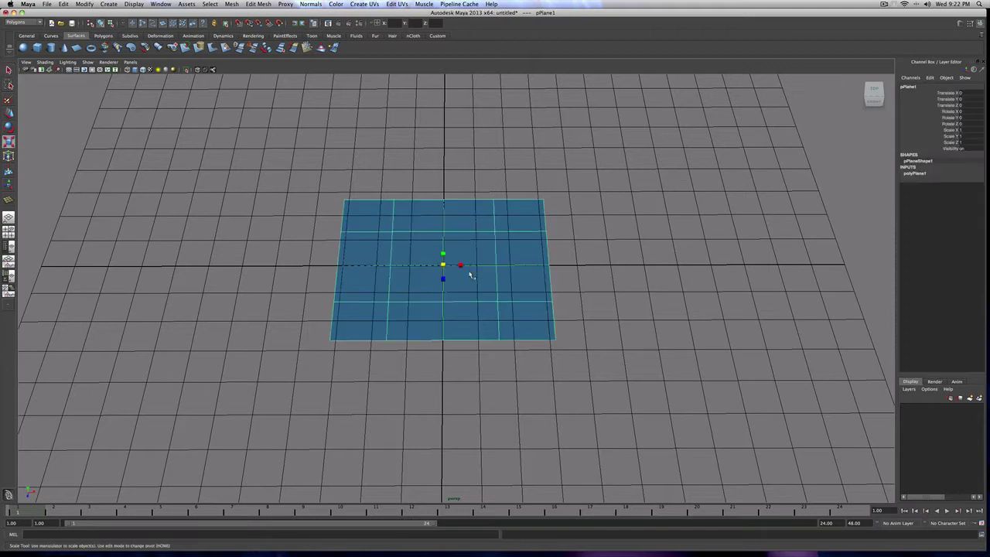
drag(444, 265, 509, 298)
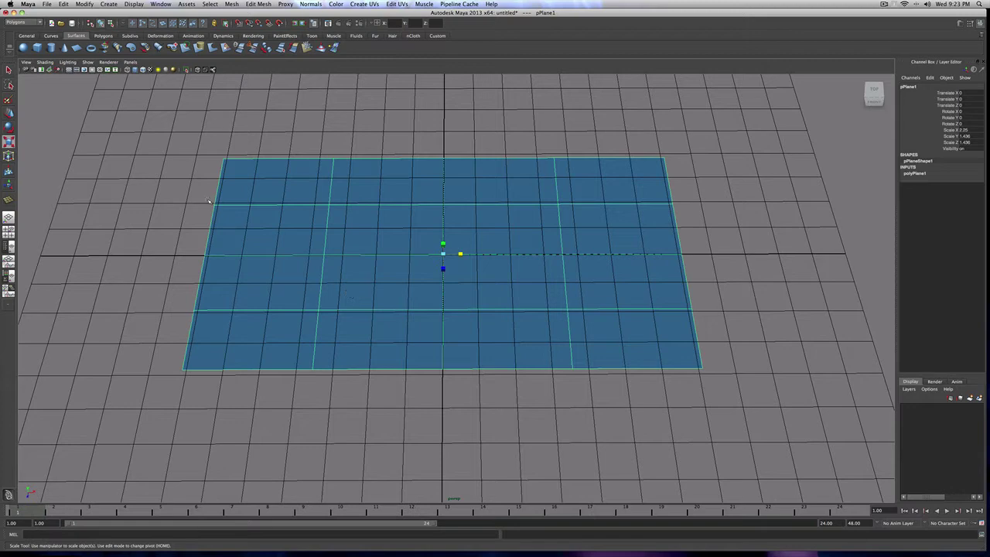
Create a NURBS circle with a radius of about 1.85 at the centre of the plane
click(109, 4)
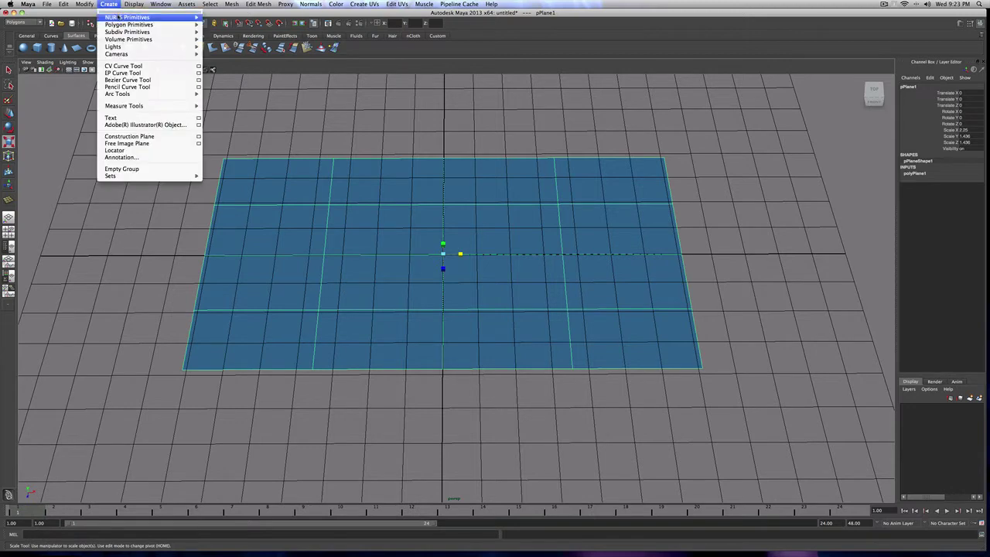
mouse_move(113, 17)
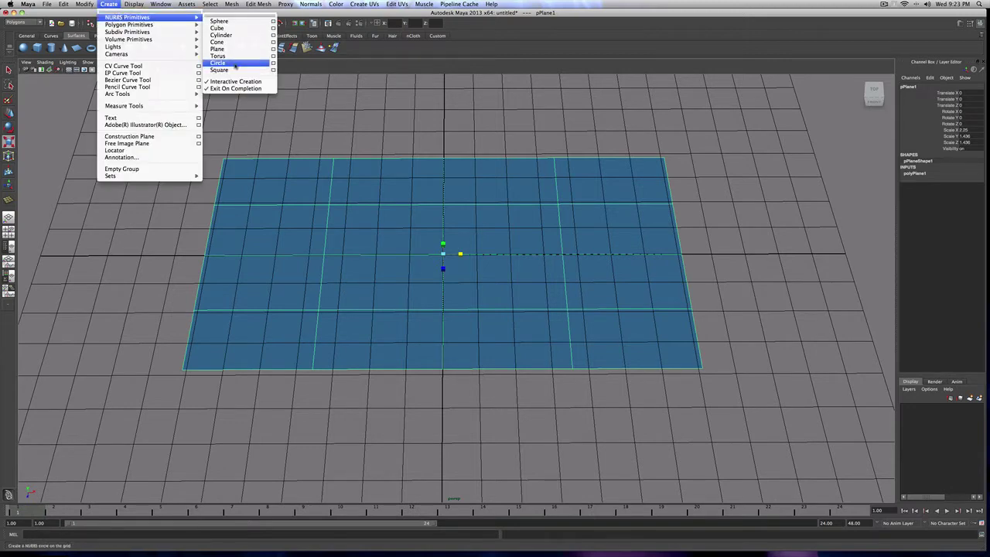
click(219, 62)
drag(444, 256, 504, 259)
key(r)
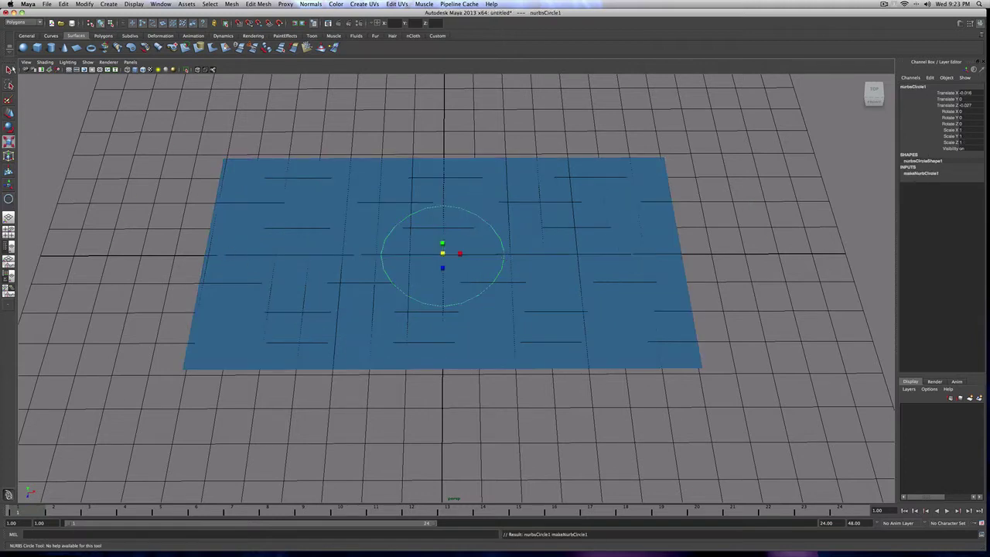
click(10, 70)
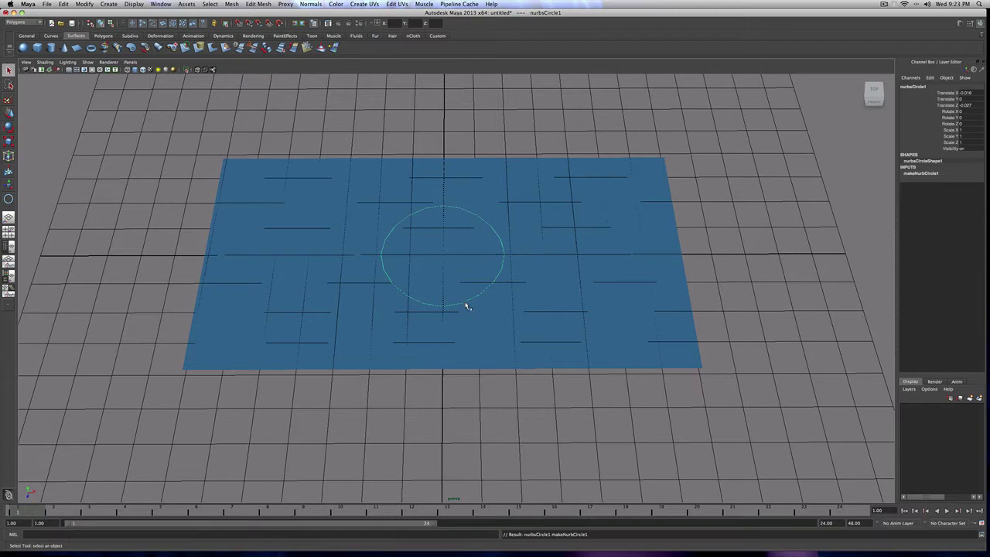
Centre the circle on the origin by setting its Translate X and Translate Z to 0
click(919, 173)
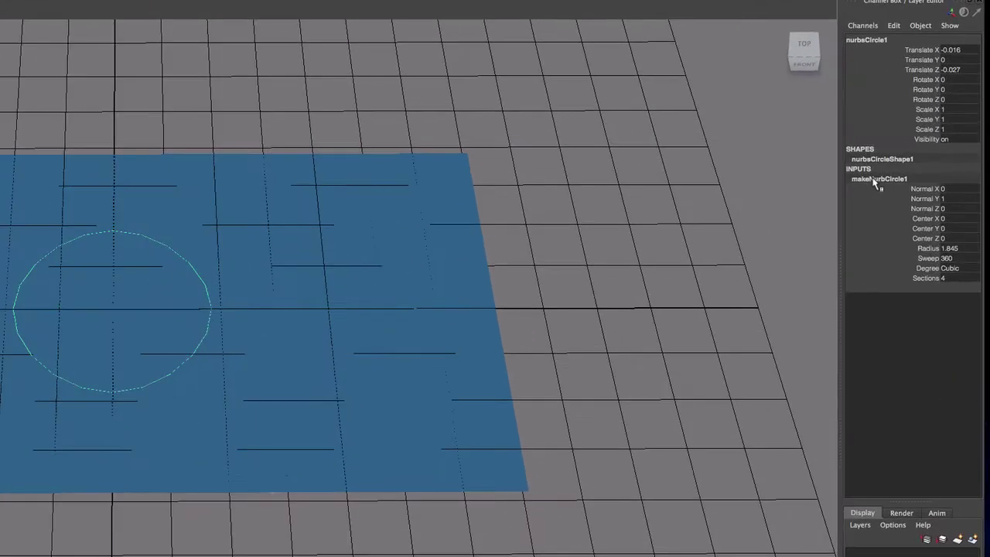
double_click(954, 50)
text(0)
key(Tab)
key(Tab)
text(0)
key(Tab)
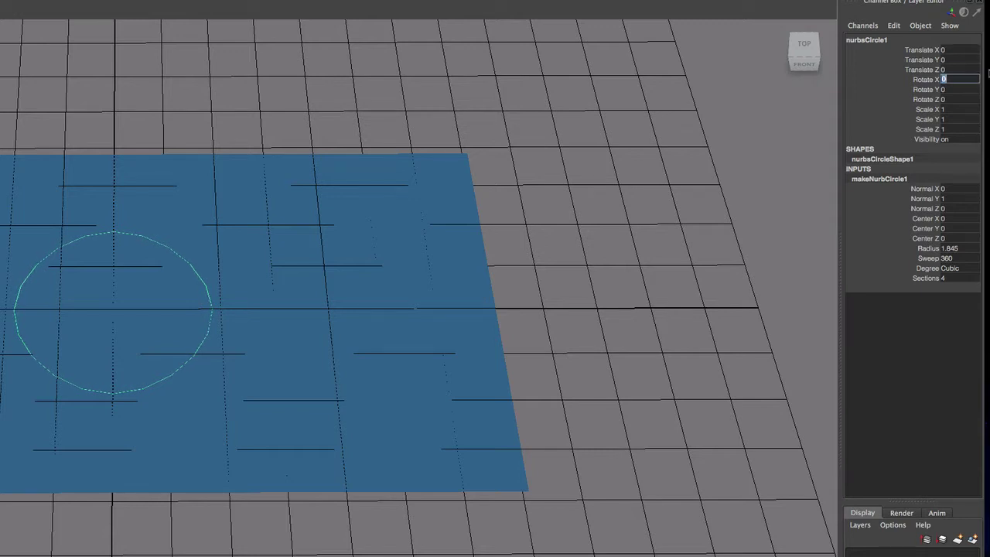
key(Tab)
key(Tab)
key(Tab)
key(Tab)
key(Tab)
Turn the circle into an octagon guide by setting its Degree to Linear and Sections to 8
click(963, 269)
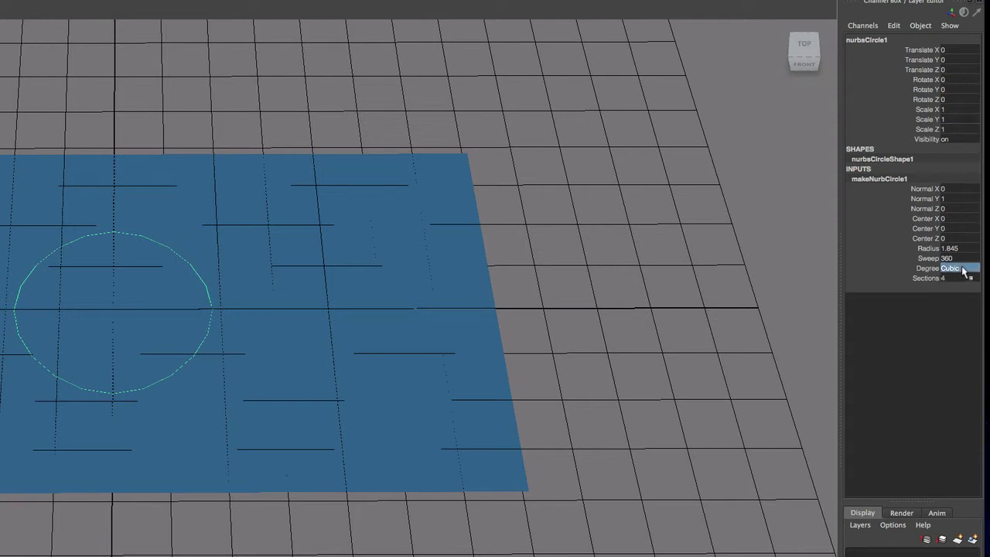
click(966, 283)
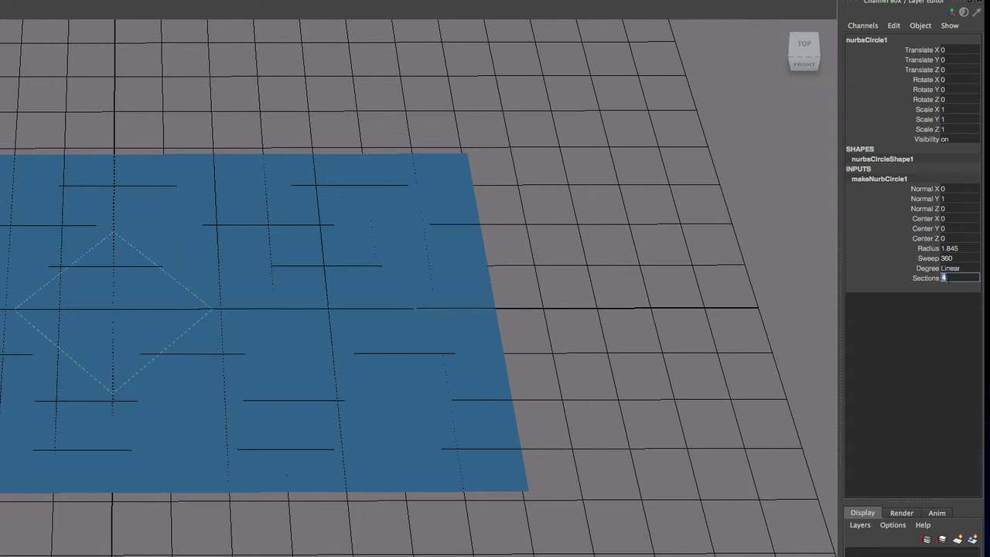
text(8)
key(Return)
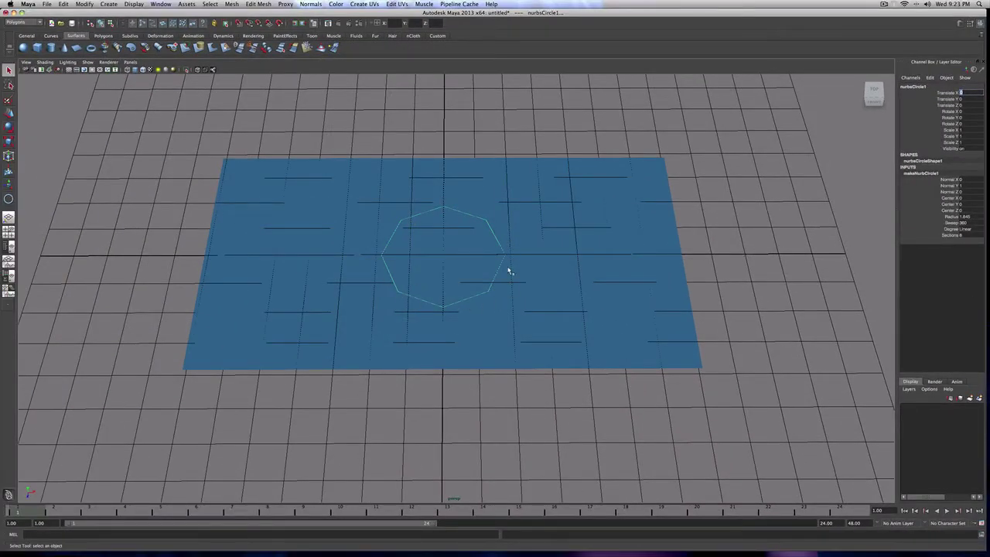
Switch the plane to vertex selection, activate the Move tool and check its tool settings
click(593, 260)
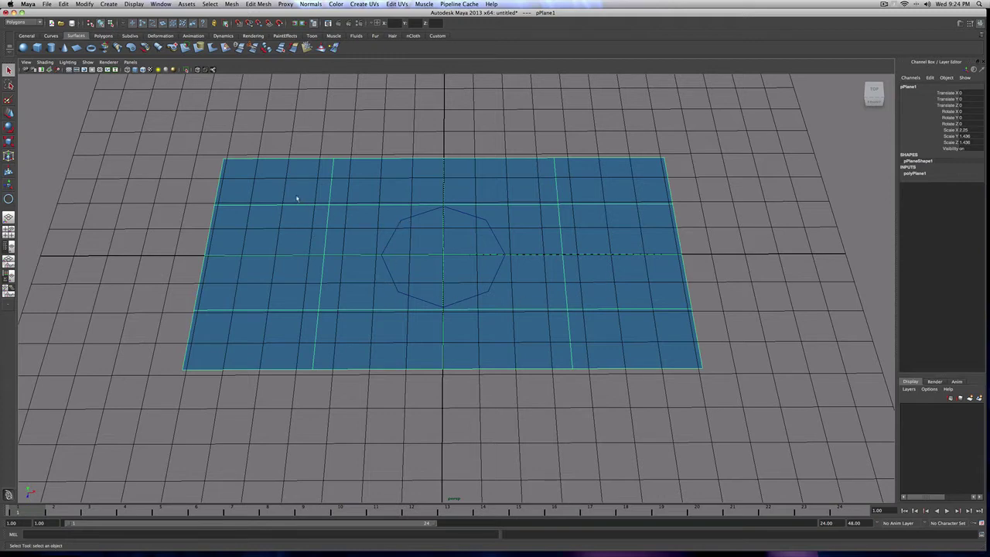
right_click(338, 240)
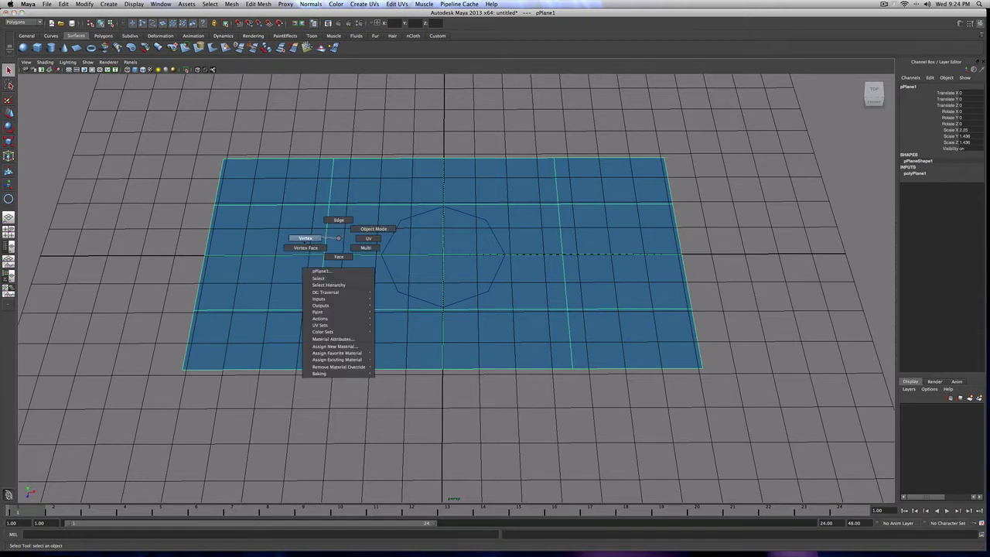
click(304, 242)
click(8, 114)
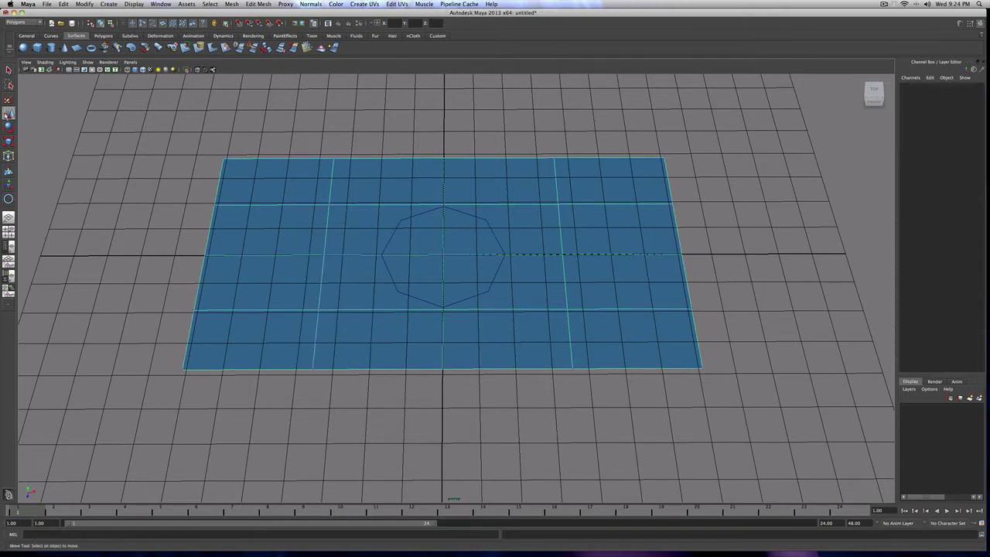
double_click(9, 114)
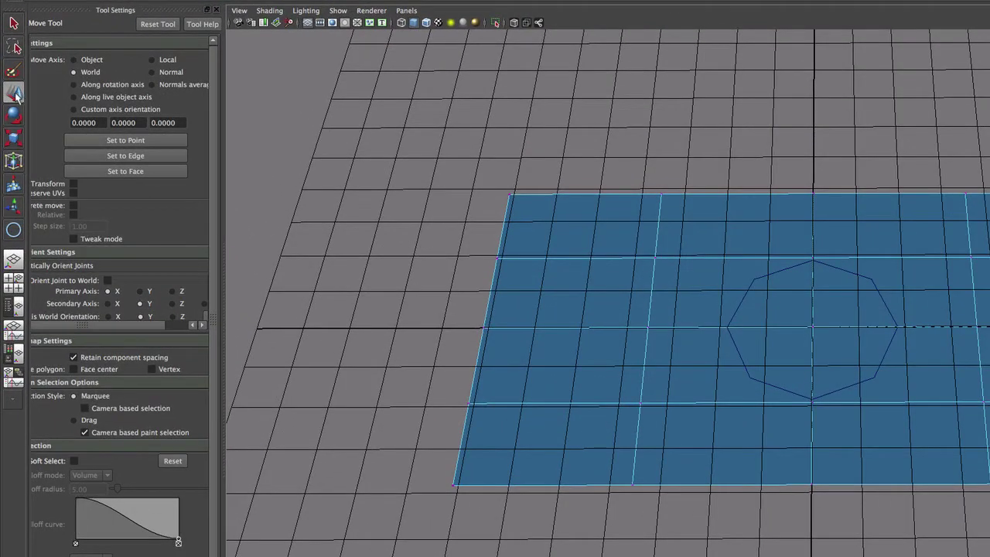
click(216, 10)
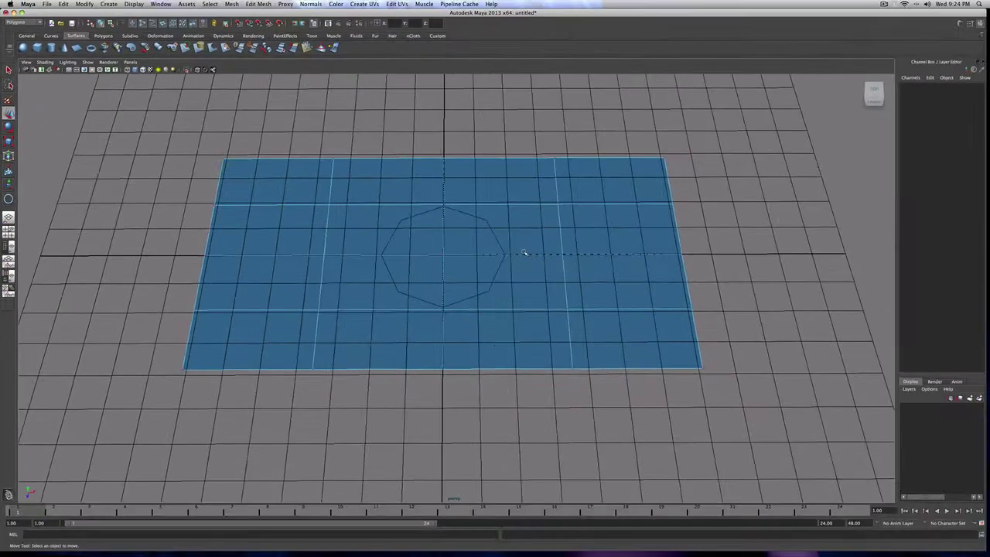
Scale the two plane vertices at the octagon's upper and lower tips inward along Z to meet those tips
alt+drag(470, 246, 444, 225)
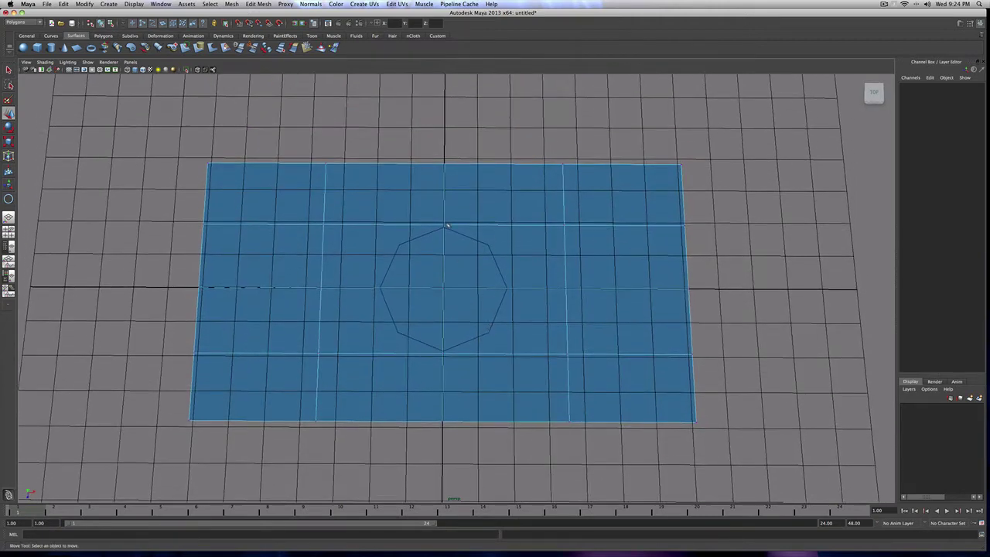
click(445, 225)
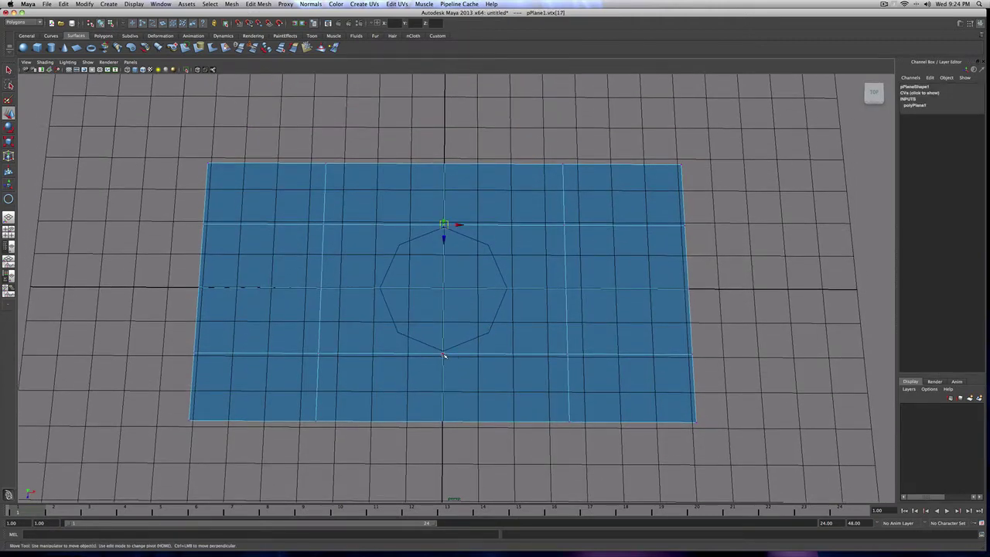
shift+click(444, 356)
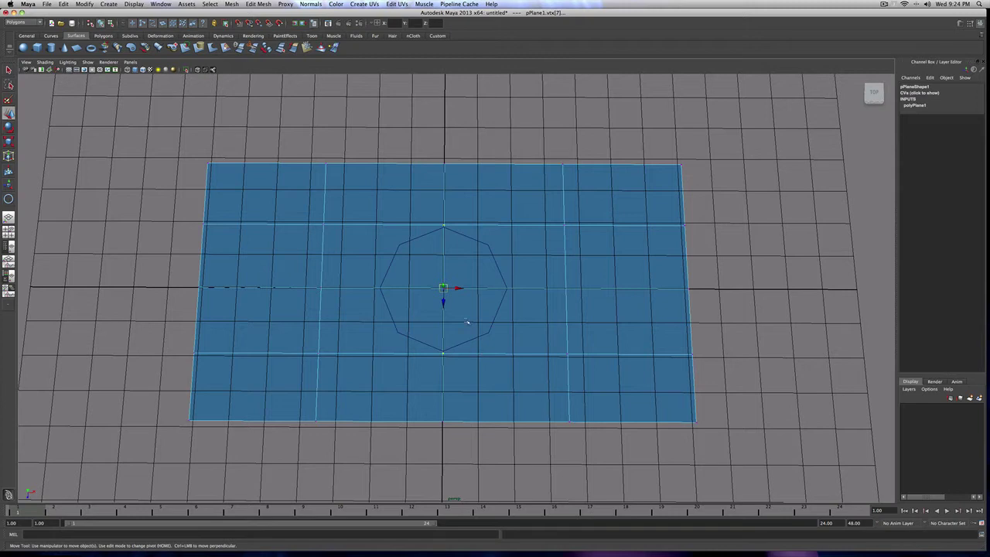
click(7, 141)
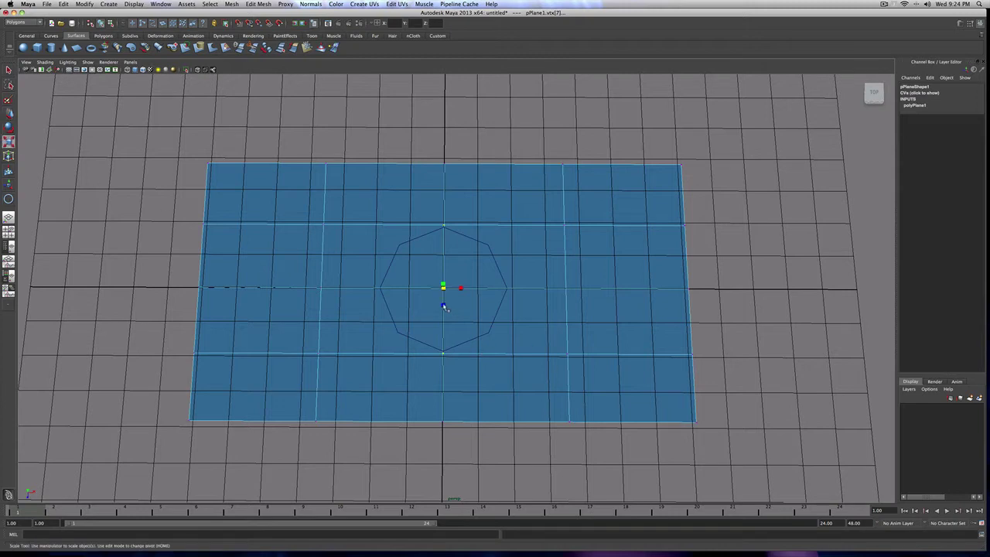
drag(444, 307, 443, 306)
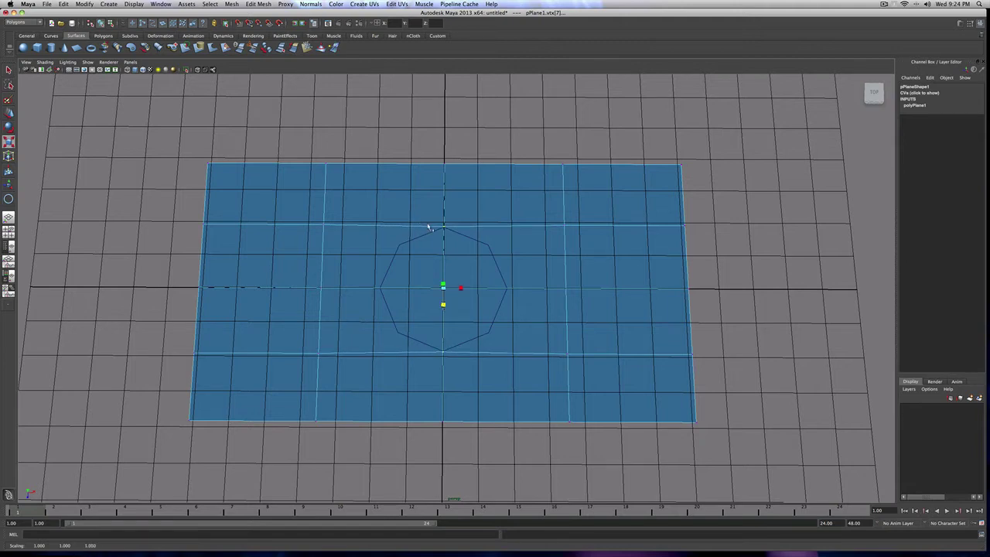
scroll(449, 249, up, 5)
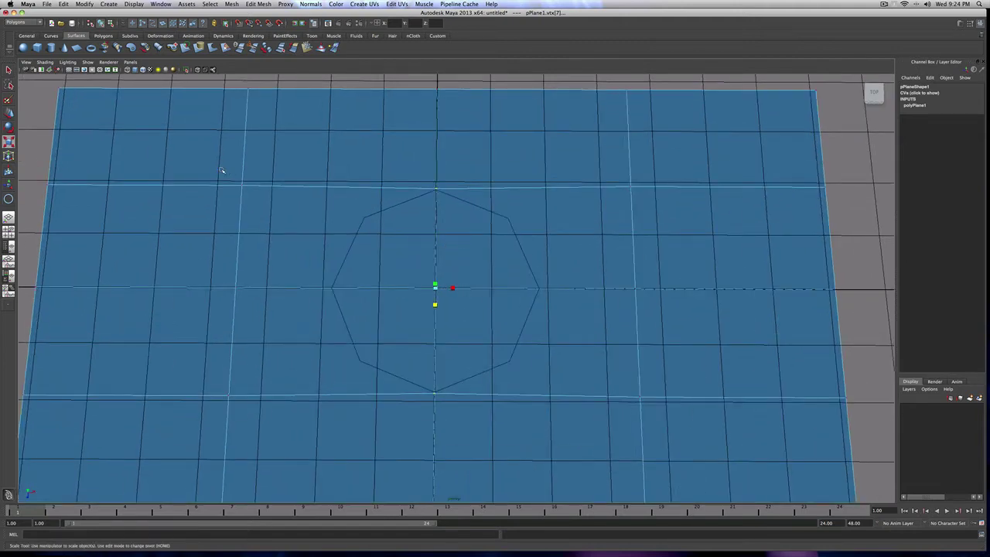
Scale the four plane vertices diagonal to the centre inward together to meet the octagon's diagonal corners
click(240, 185)
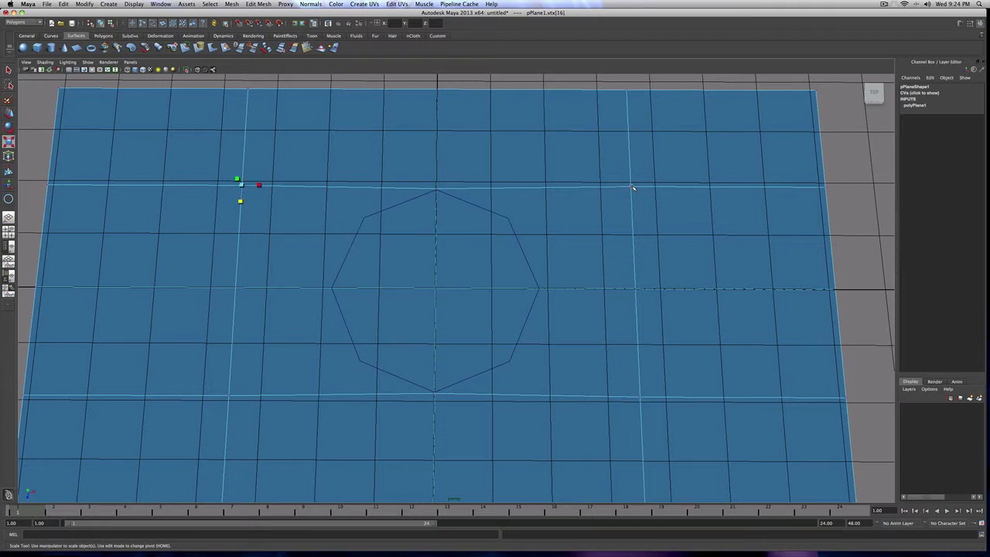
click(435, 184)
key(Down)
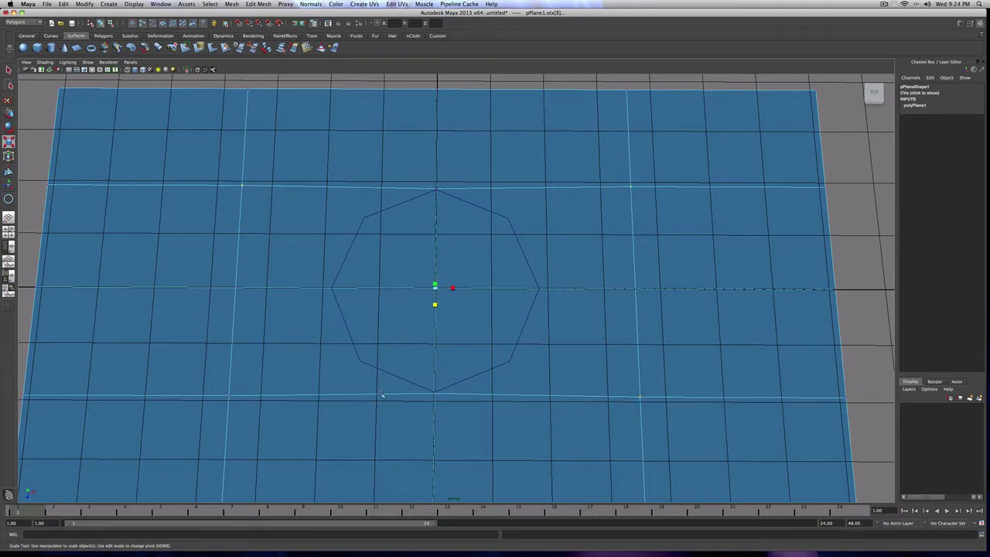
shift+click(230, 396)
mouse_move(418, 289)
mouse_down()
mouse_move(433, 287)
mouse_move(434, 304)
mouse_move(418, 288)
mouse_up()
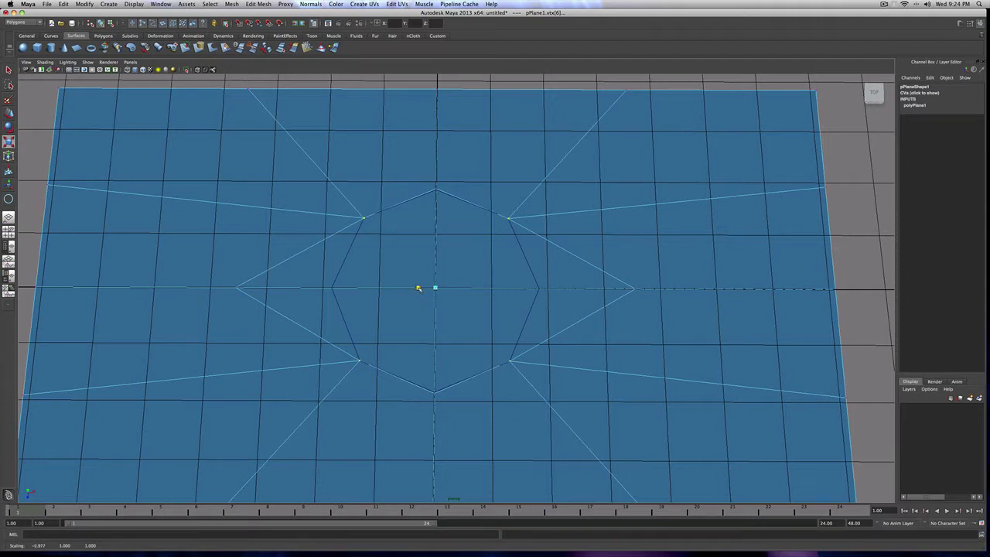
Scale the two outer vertices on the plane's horizontal centre line inward along X to meet the octagon's side corners
click(236, 288)
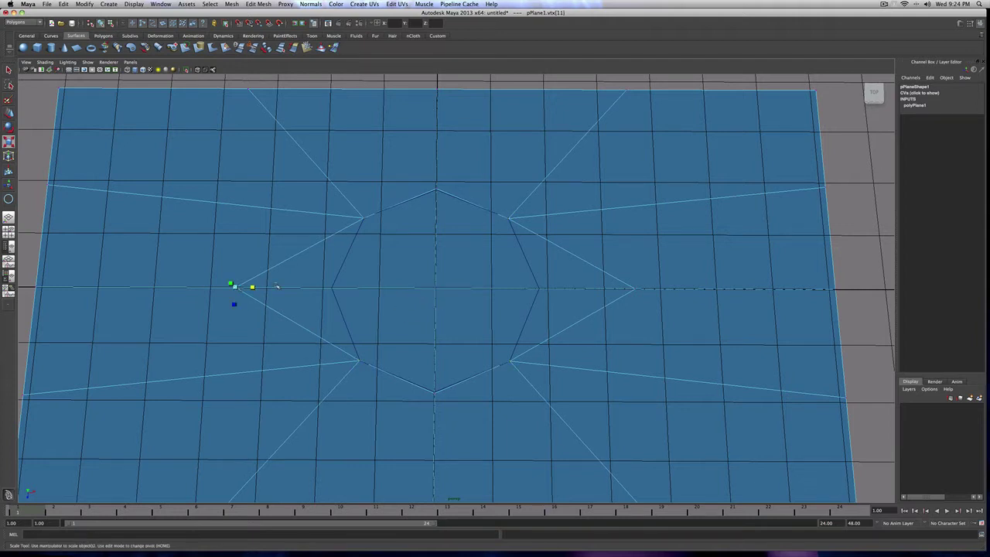
shift+click(638, 291)
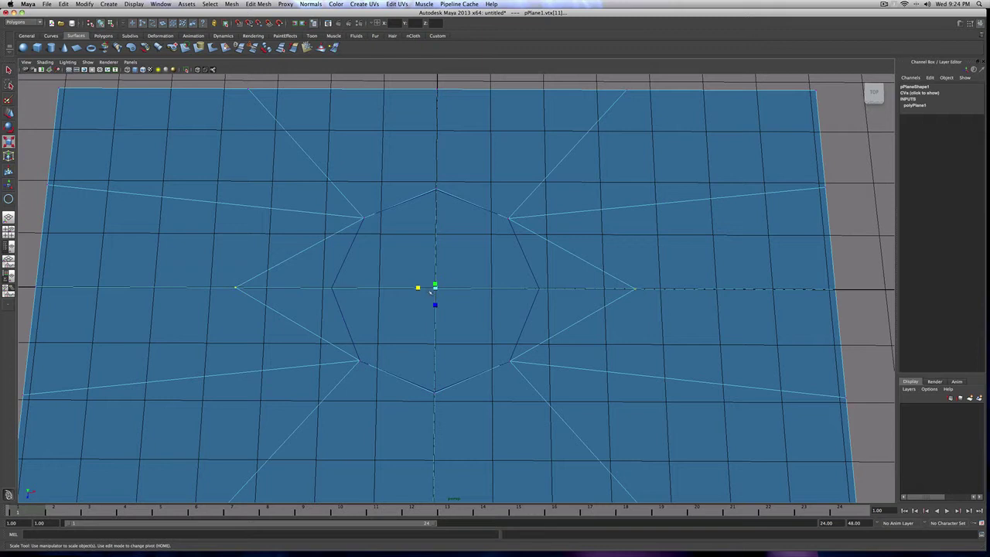
drag(420, 287, 426, 289)
scroll(437, 325, up, 5)
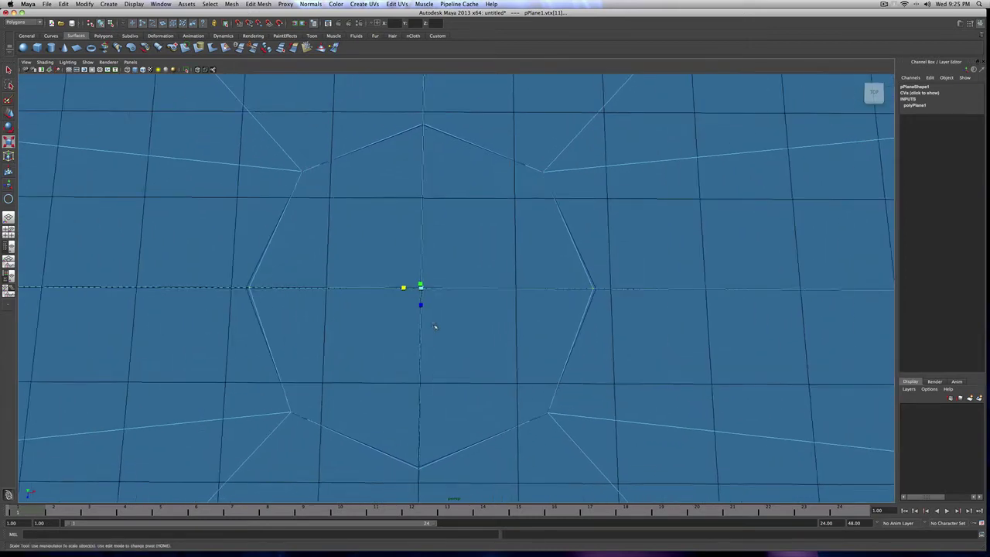
drag(399, 290, 400, 288)
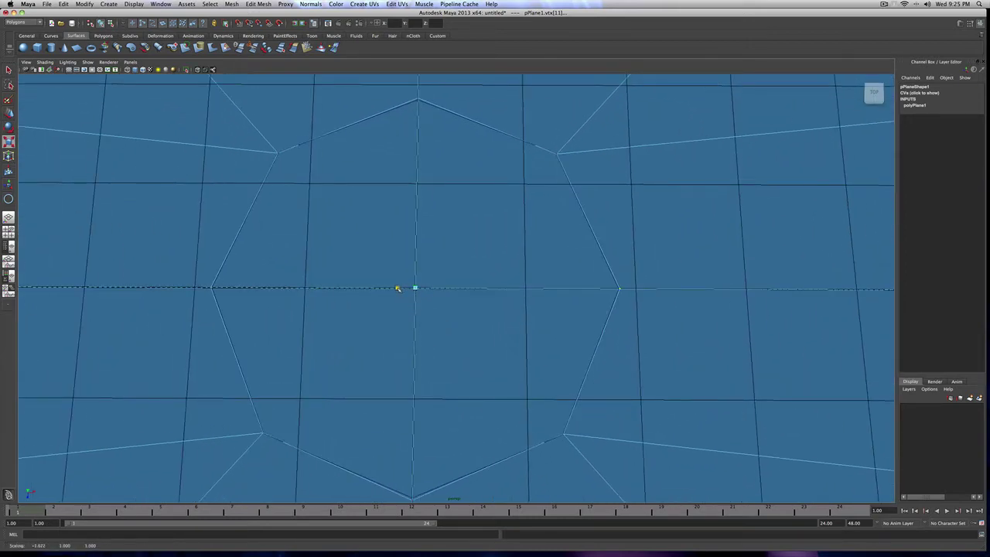
Fine-tune the two vertices at the octagon's upper and lower tips by scaling them along Z onto the guide
click(417, 100)
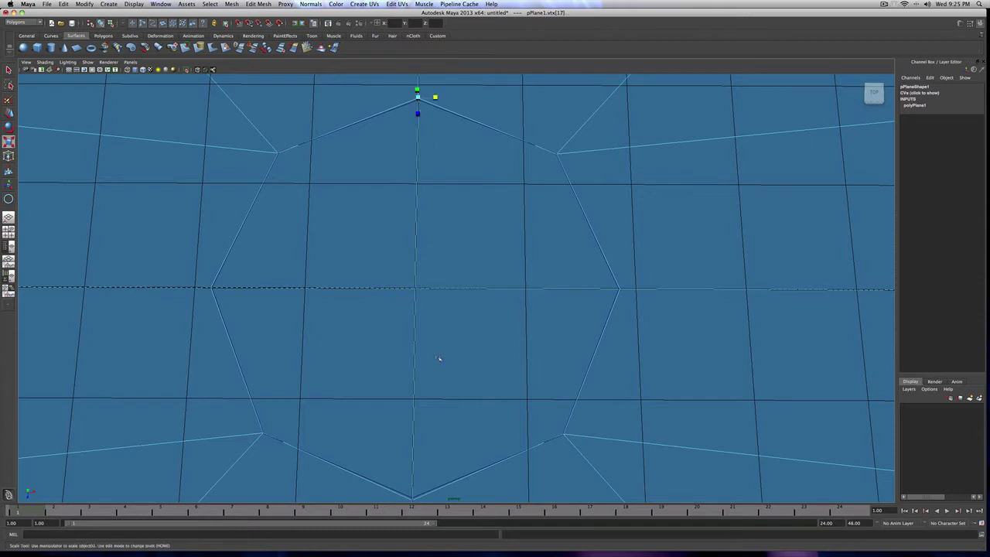
shift+click(413, 499)
mouse_move(415, 308)
mouse_down()
mouse_move(413, 300)
mouse_move(407, 310)
mouse_up()
scroll(402, 311, down, 5)
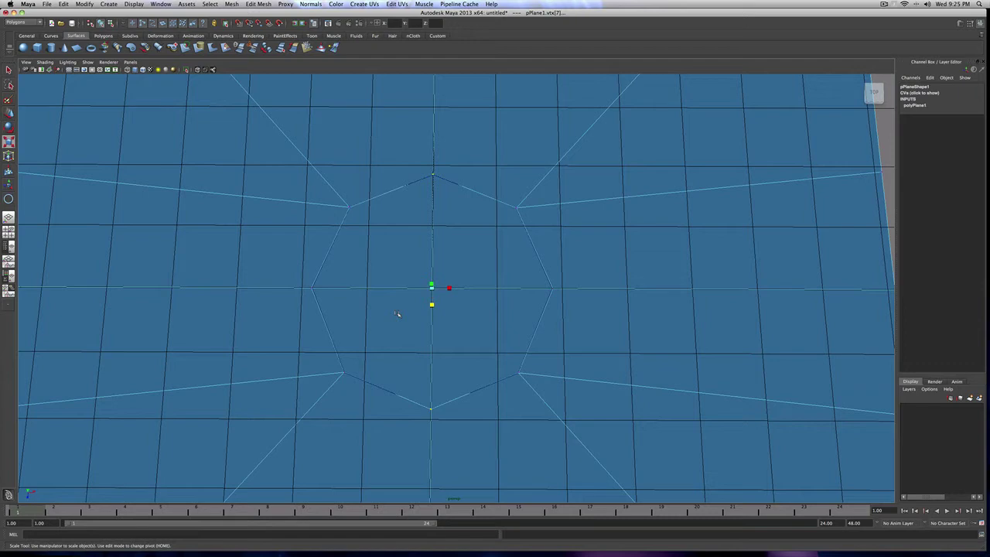
scroll(397, 314, down, 3)
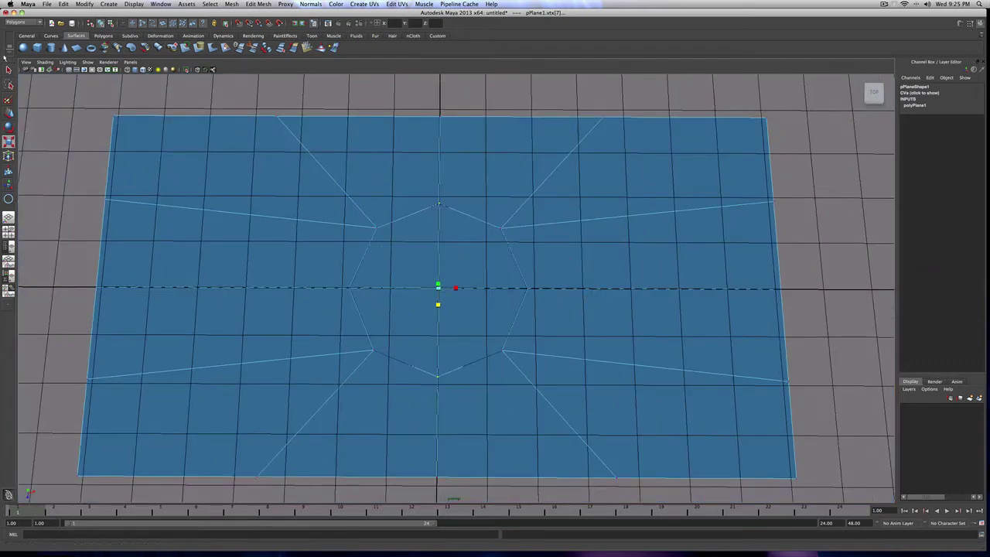
Switch the plane to face selection and select the four faces inside the octagon
click(9, 70)
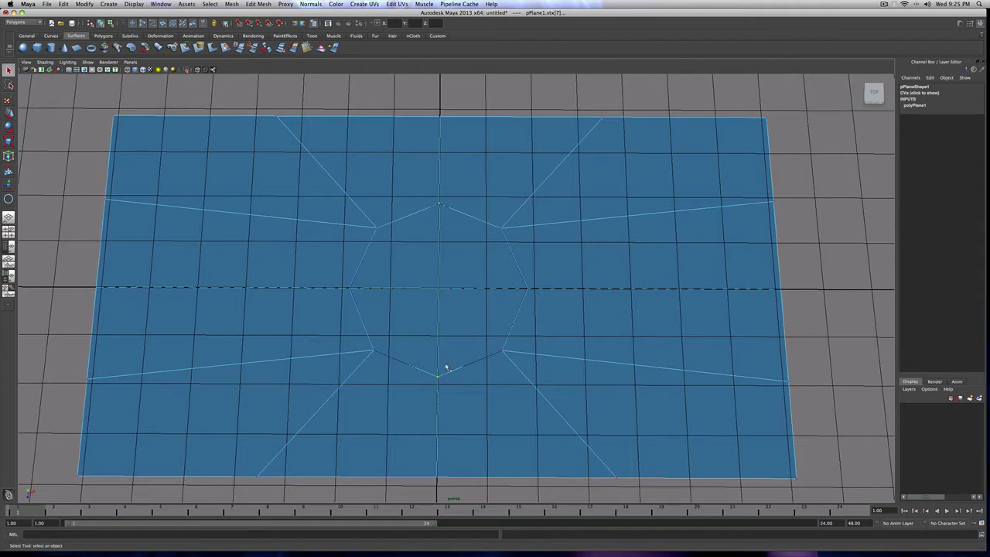
click(9, 114)
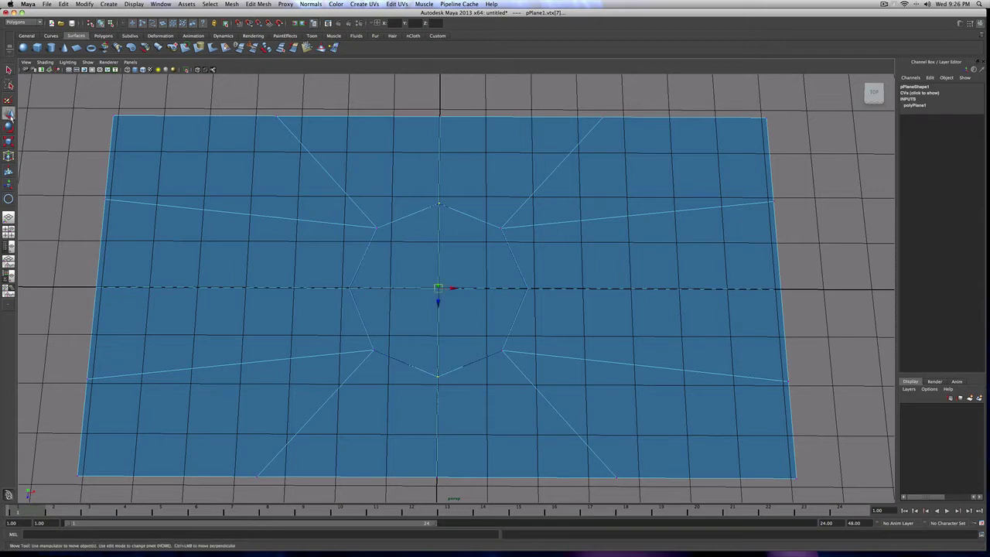
right_drag(478, 268, 478, 286)
click(487, 255)
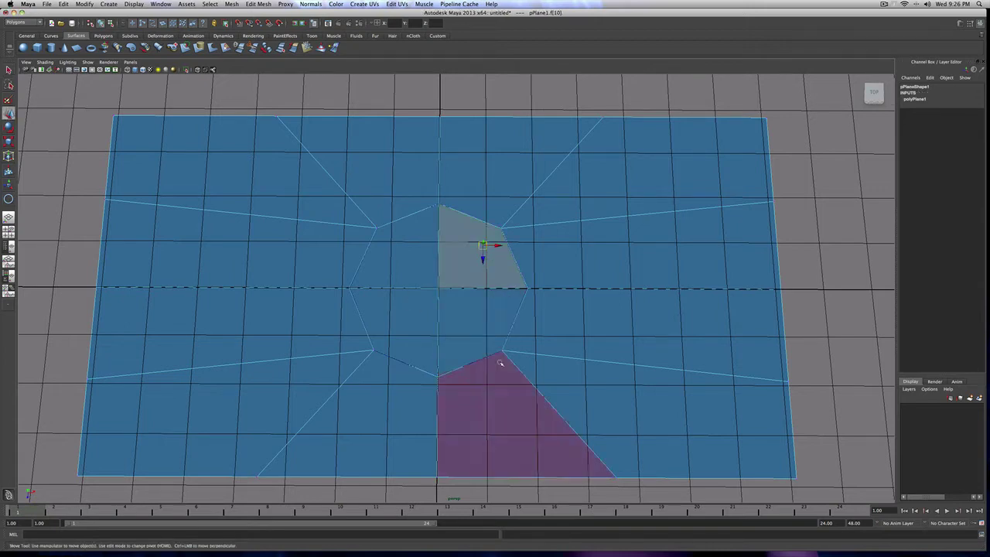
click(461, 330)
shift+click(484, 263)
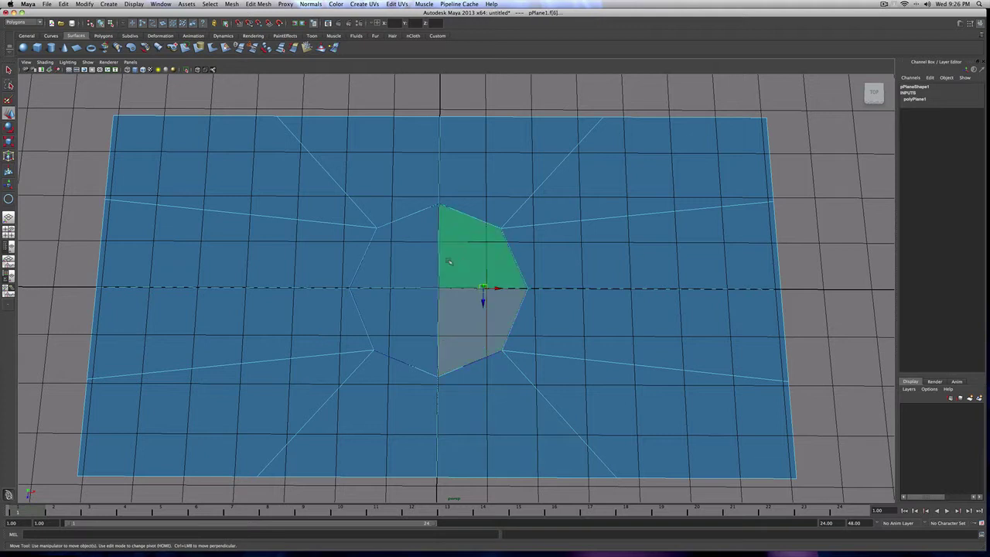
shift+click(399, 255)
shift+click(402, 331)
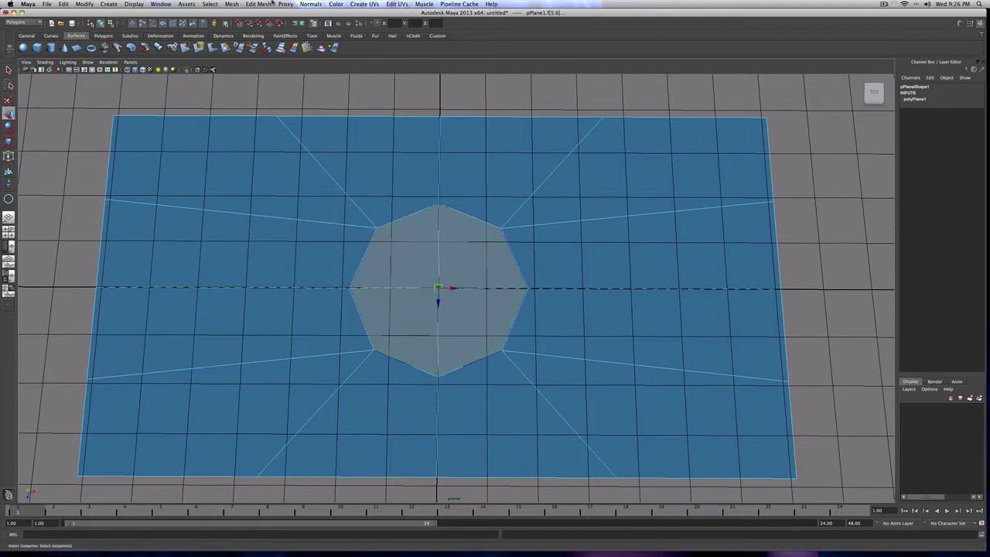
Extrude the four selected faces with an offset of 0.03 to inset a thin border around the octagon
click(268, 4)
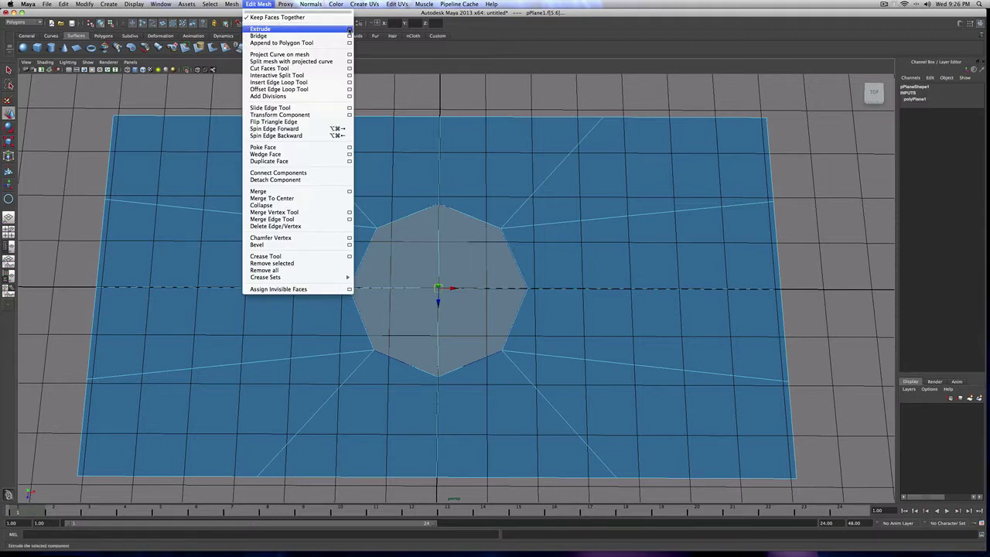
click(349, 29)
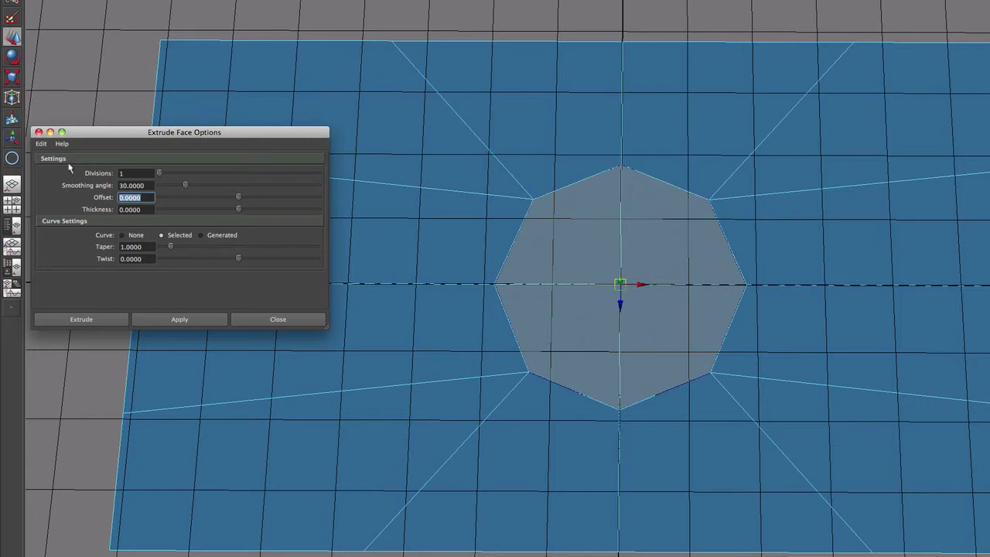
text(.03)
click(195, 319)
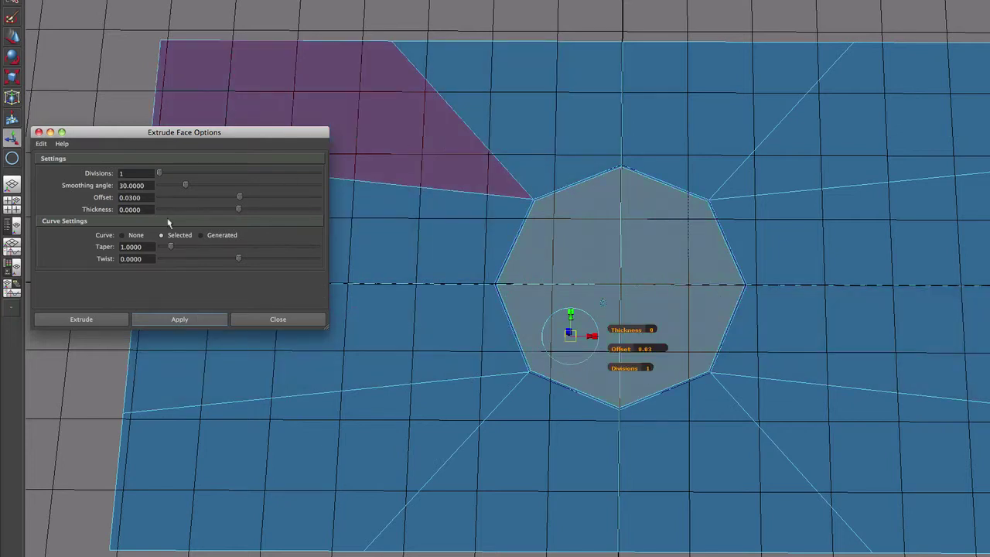
click(256, 320)
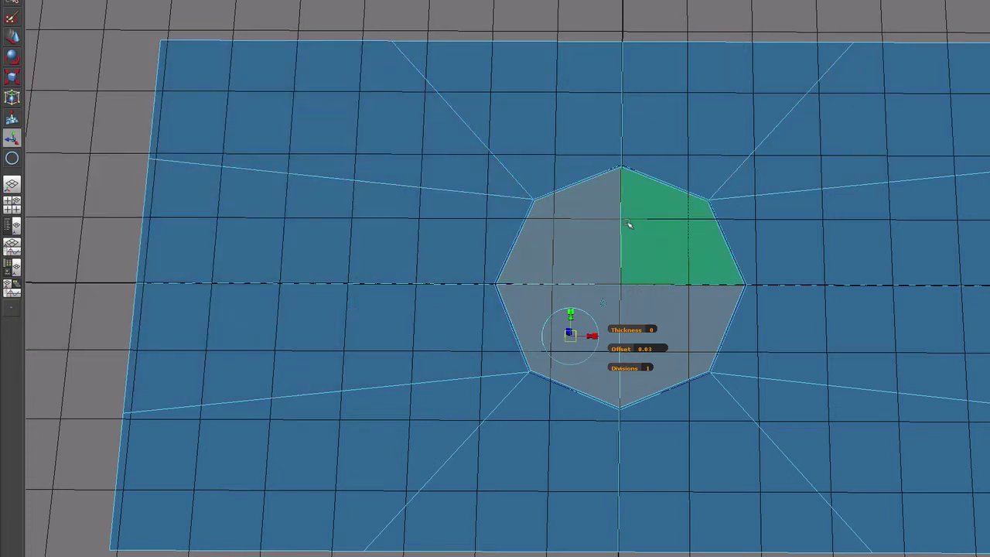
Delete the four inset faces to open a hole, check its roundness in smooth preview and return to the unsmoothed display
key(Delete)
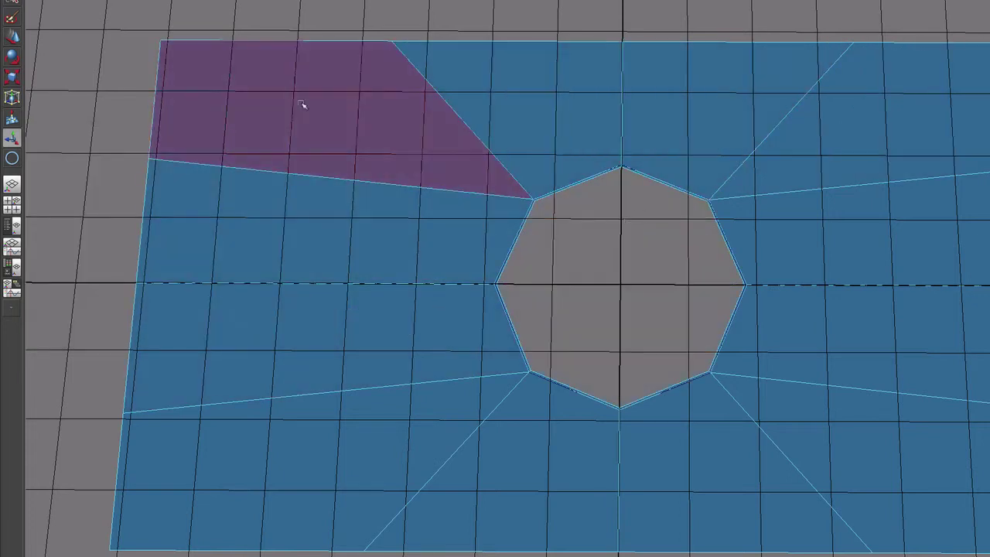
key(3)
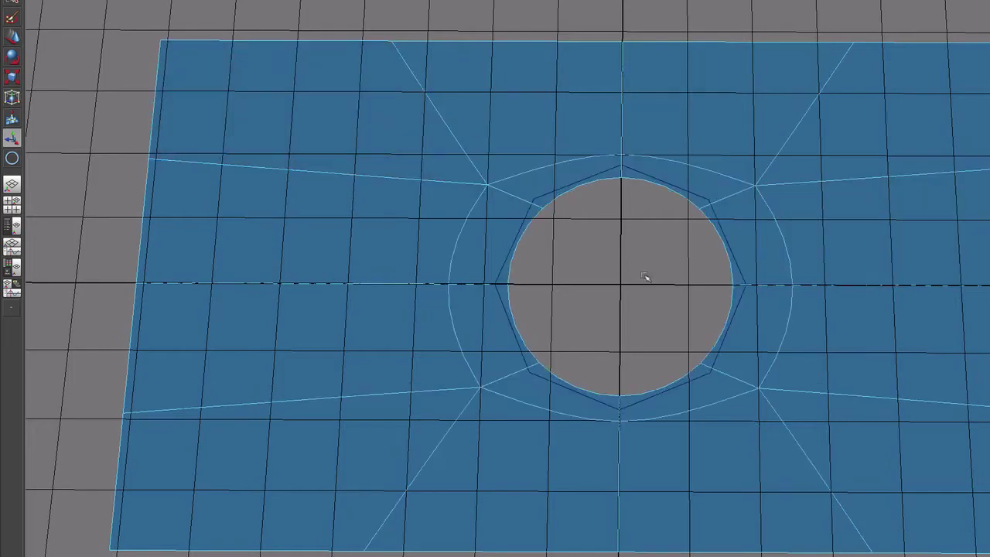
click(661, 179)
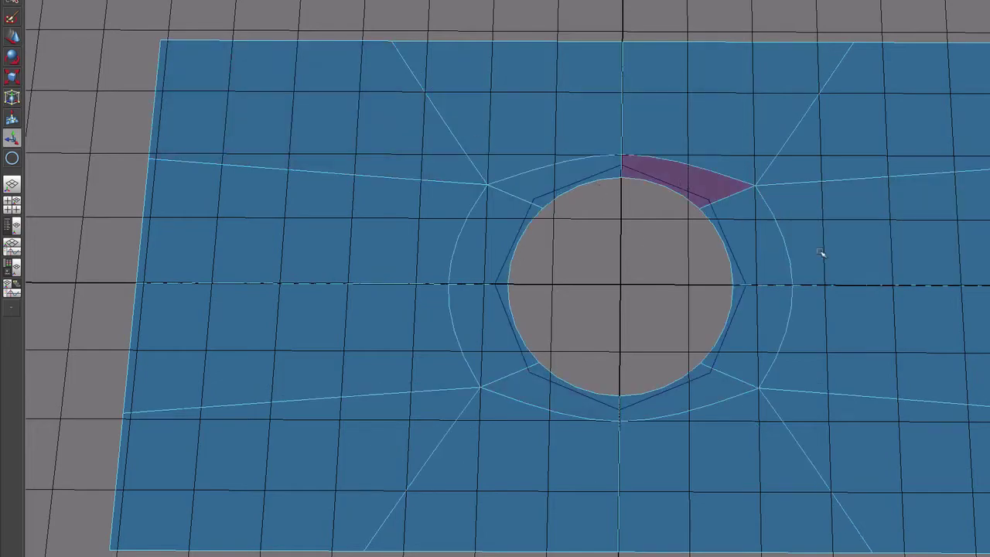
alt+drag(822, 254, 813, 229)
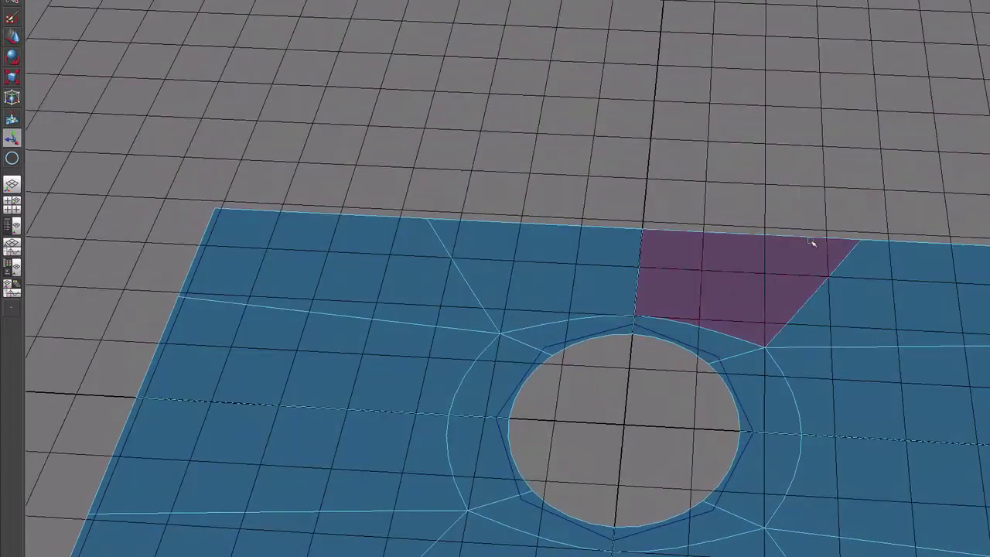
key(1)
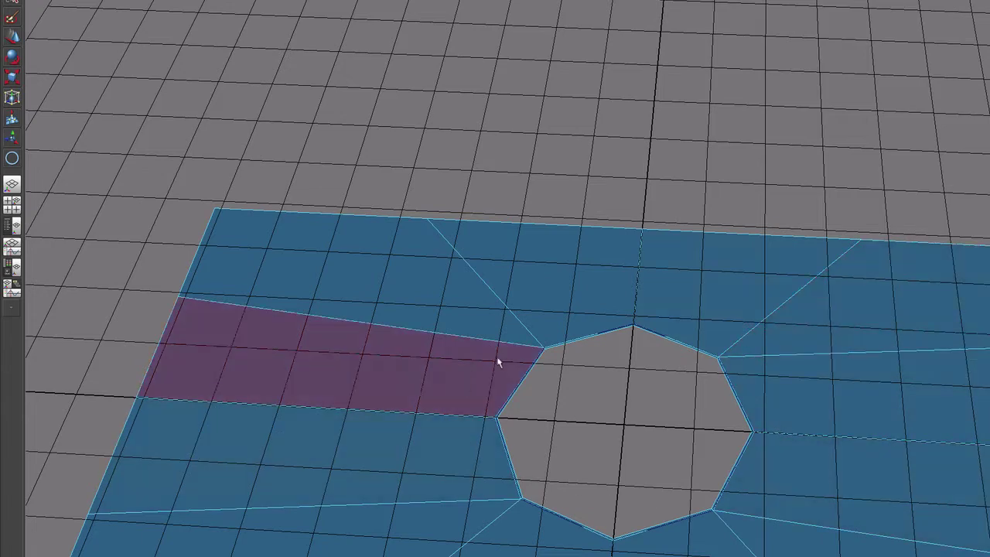
Extrude all of the plane's faces with the offset set to 0 and raise them about 0.055 units
mouse_move(756, 376)
alt+mouse_down()
mouse_move(756, 235)
mouse_move(755, 266)
alt+mouse_up()
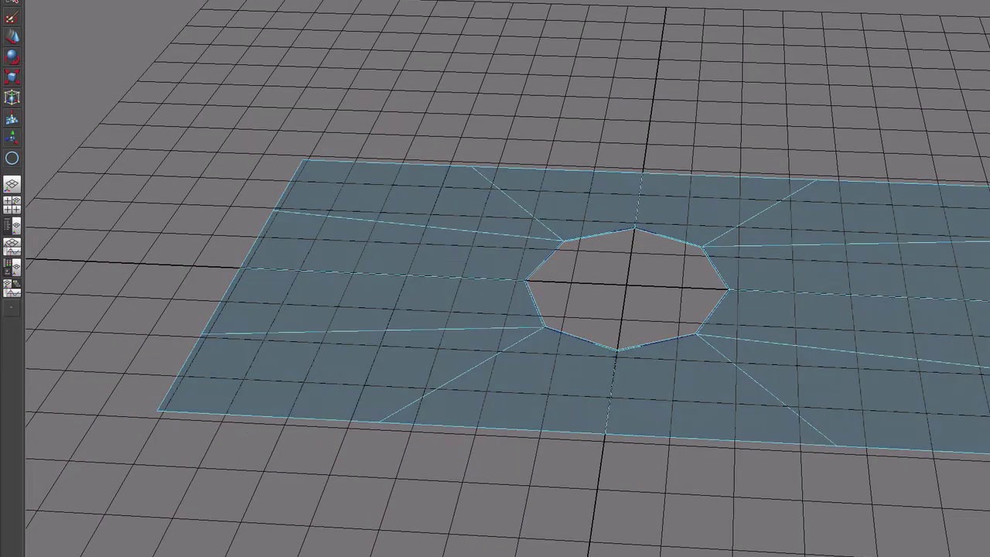
click(364, 0)
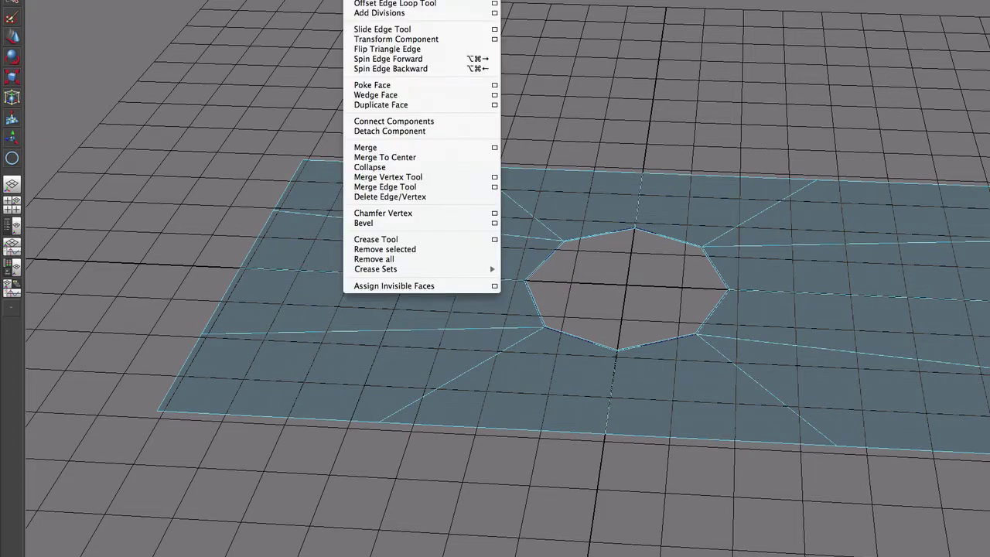
click(495, 0)
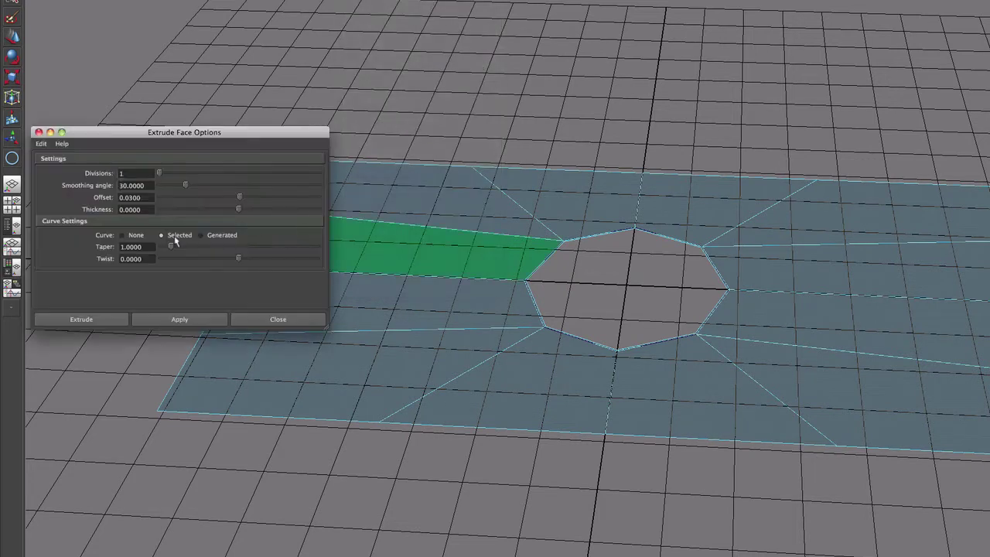
text(0)
key(Tab)
click(178, 320)
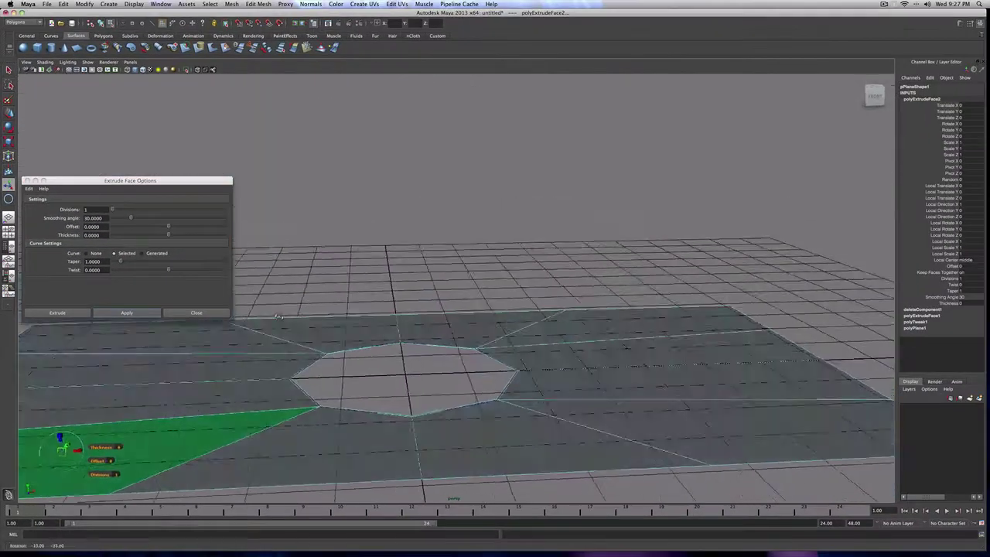
alt+drag(276, 317, 372, 315)
drag(286, 332, 286, 327)
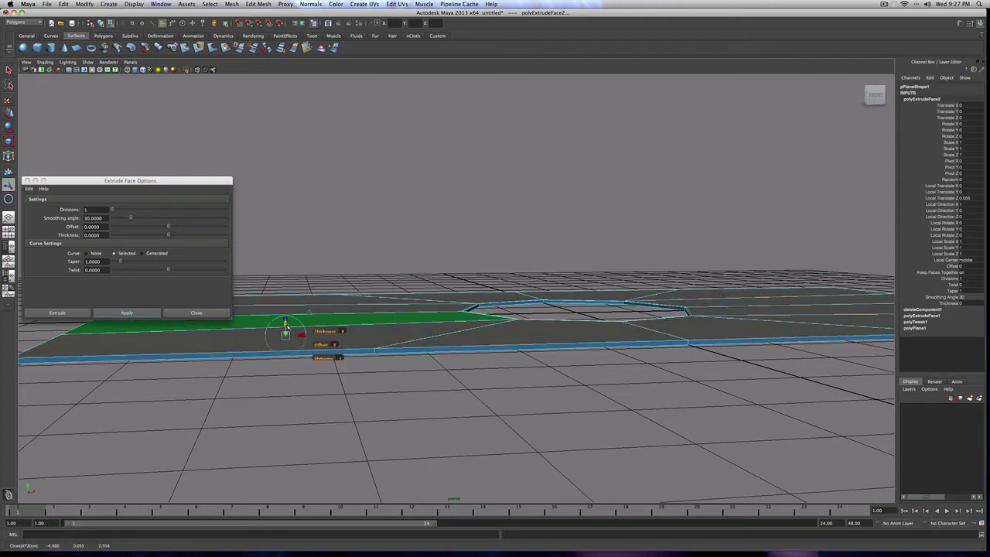
Extrude the faces up again to a height of about 0.6 units, plus a thin top layer about 0.07 units high
click(153, 312)
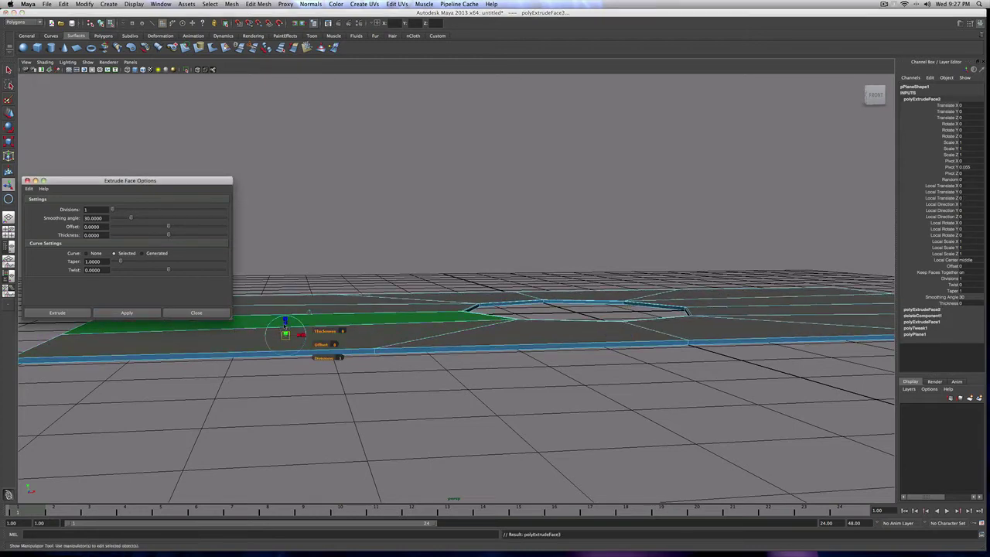
middle_drag(308, 311, 284, 251)
click(139, 313)
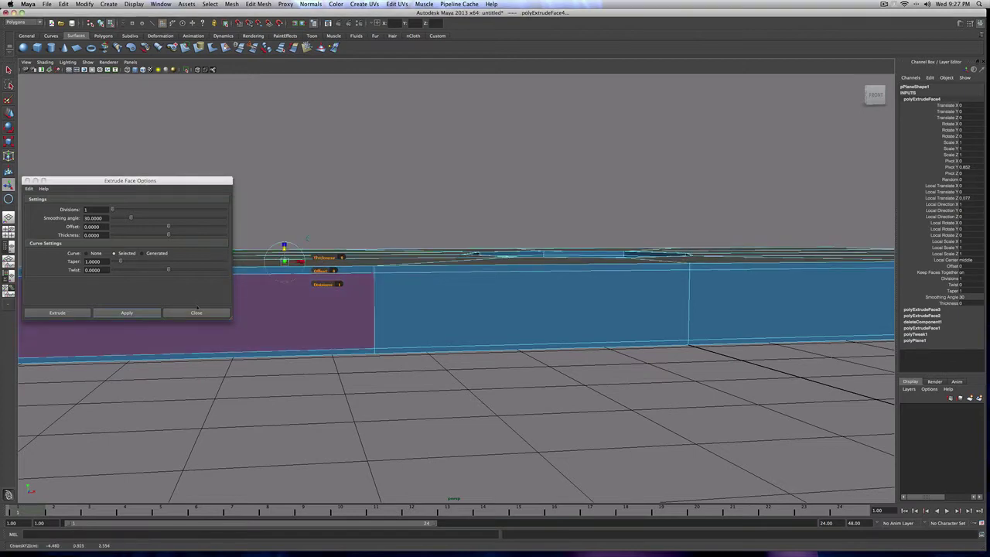
click(196, 312)
Return the slab to object mode and select the whole object with the Select tool
alt+drag(201, 310, 297, 325)
scroll(297, 326, down, 2)
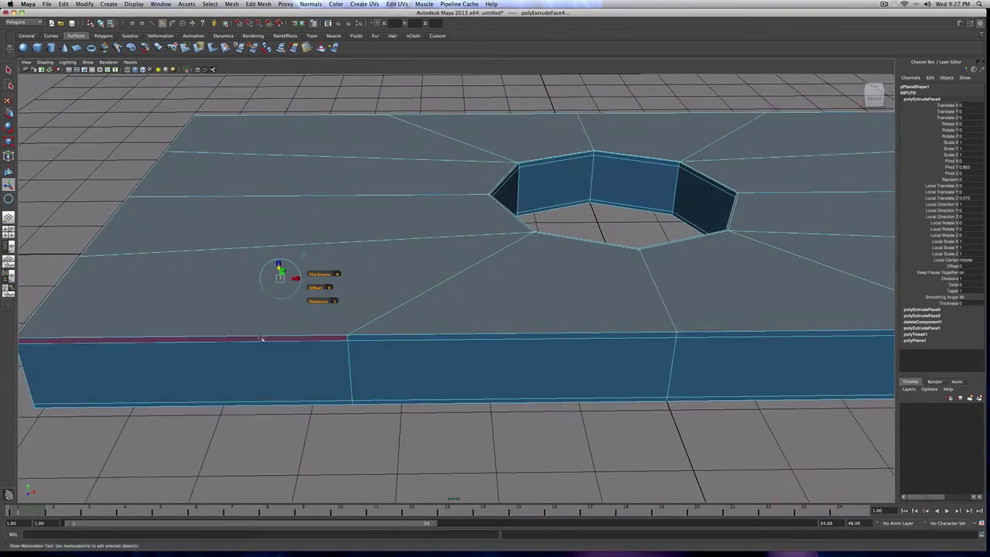
scroll(265, 328, down, 5)
right_drag(341, 223, 321, 208)
click(11, 69)
click(132, 199)
alt+drag(133, 199, 302, 228)
click(315, 232)
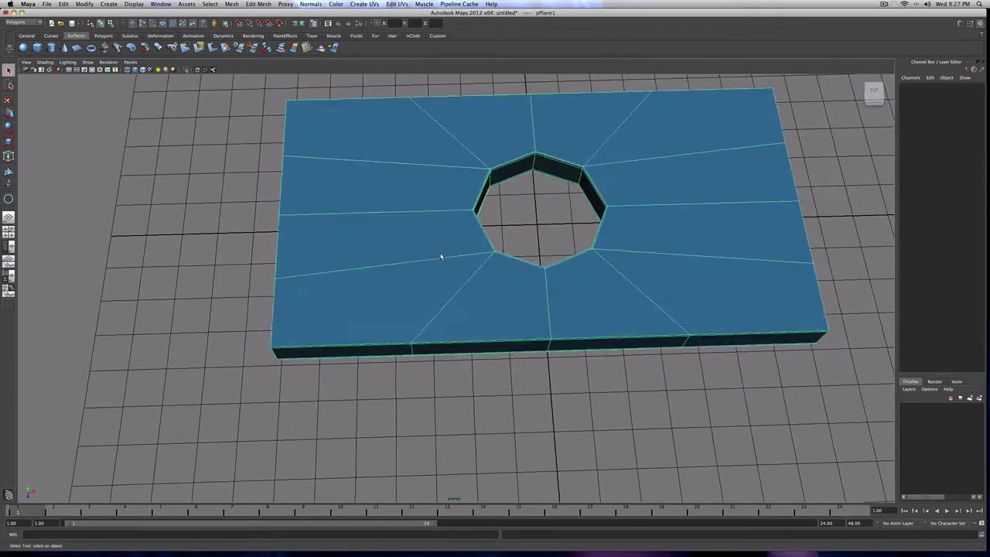
Display the slab in smooth preview, deselect it and inspect the round hole from several angles
key(3)
alt+drag(444, 256, 452, 257)
click(619, 197)
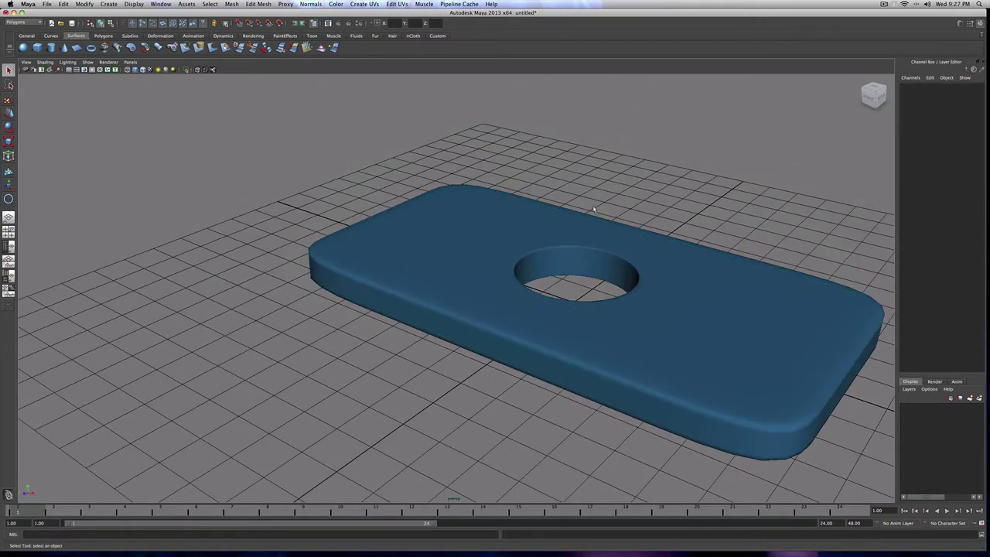
alt+drag(618, 198, 599, 224)
alt+drag(598, 219, 561, 230)
scroll(517, 232, up, 5)
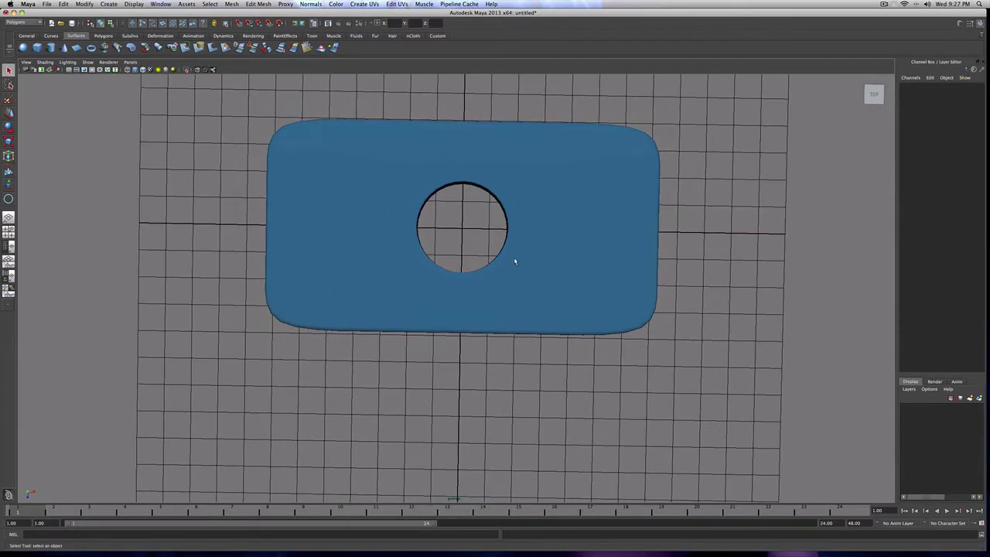
Move the blue slab about 21 units back along Z, clear of the octagon guide
scroll(515, 262, up, 3)
alt+drag(512, 256, 520, 259)
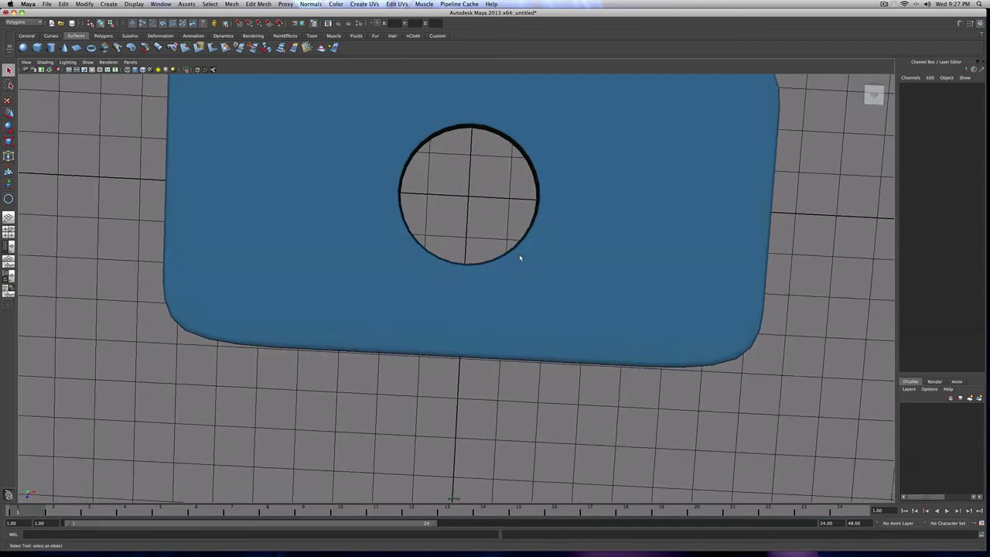
scroll(519, 258, down, 5)
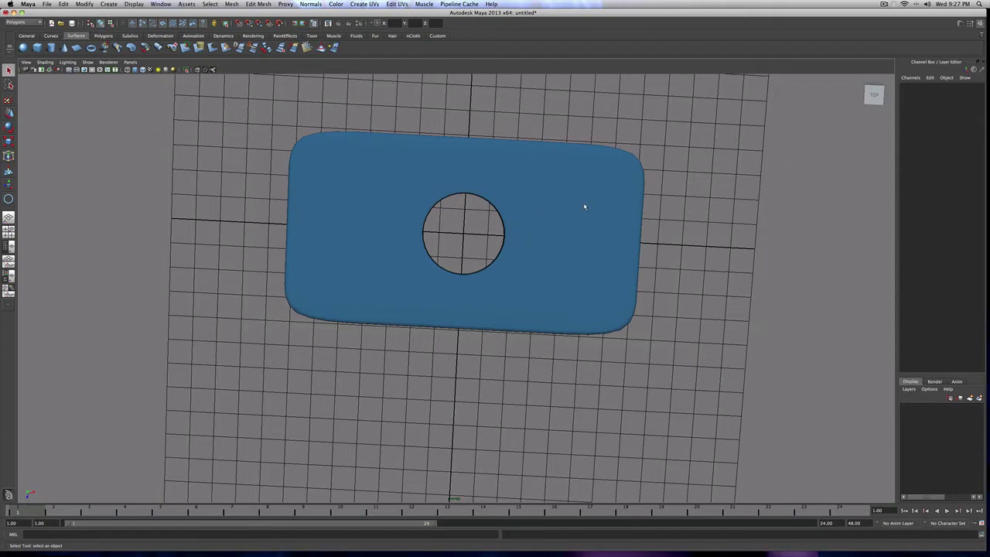
alt+drag(458, 294, 455, 249)
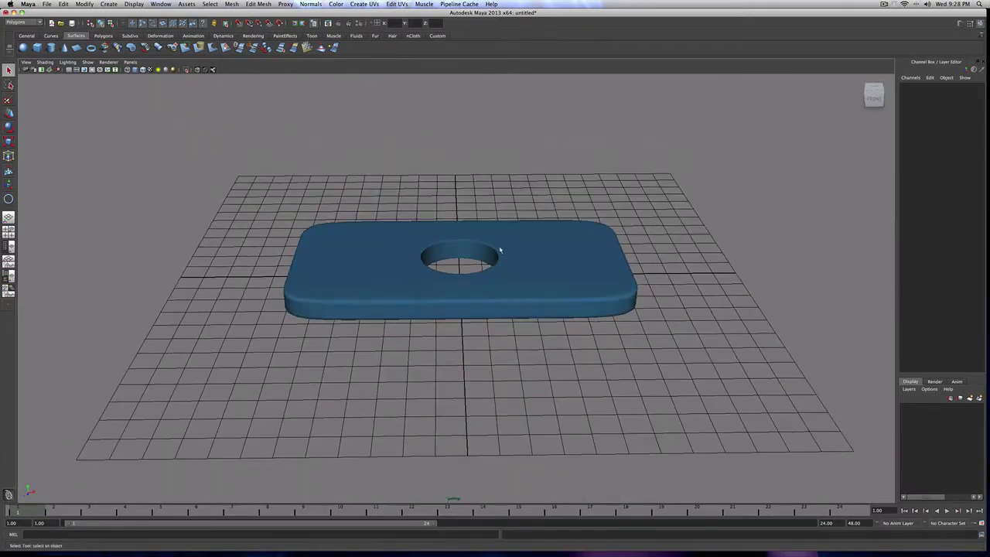
click(359, 266)
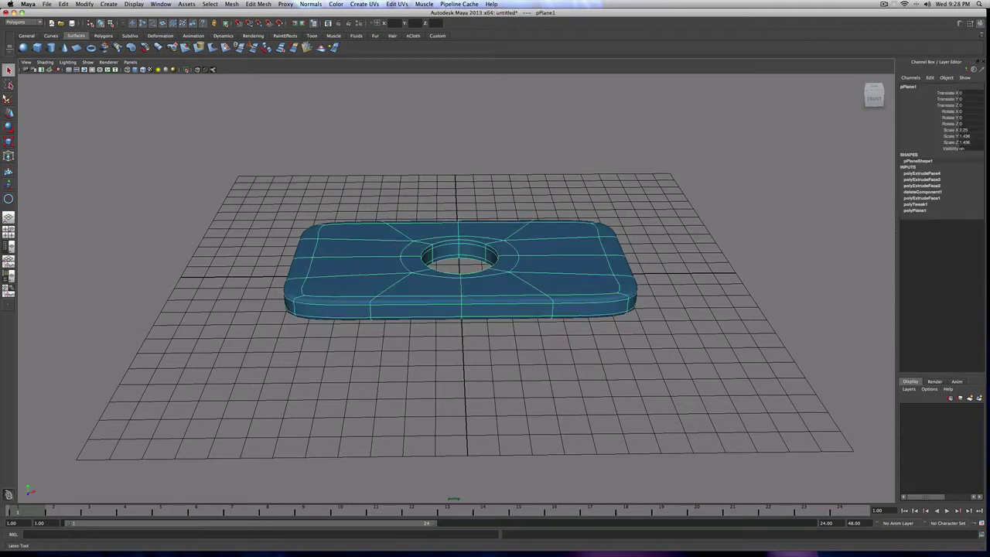
key(w)
alt+drag(454, 310, 12, 216)
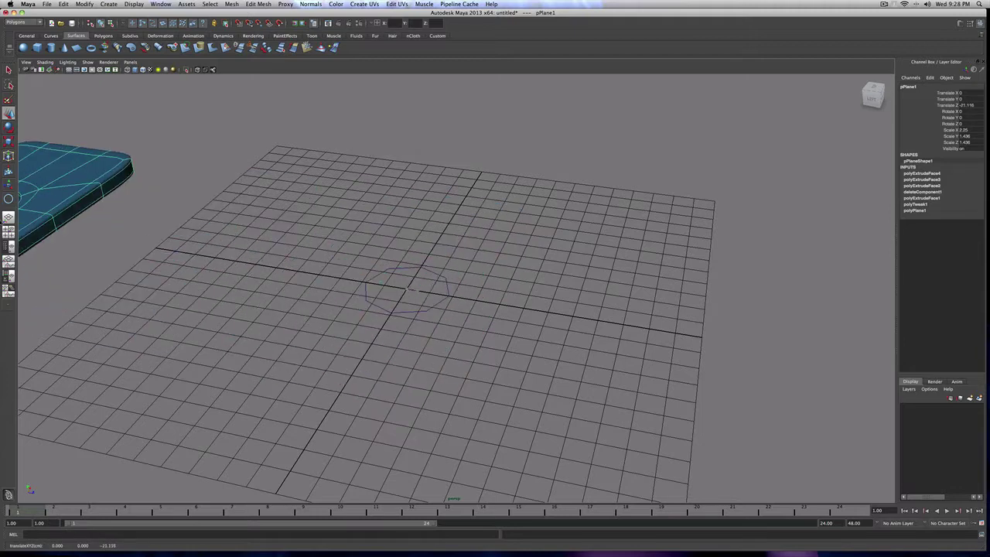
Create a polygon cylinder about 2.05 units in radius and 8.9 units high in front of the octagon guide
click(450, 292)
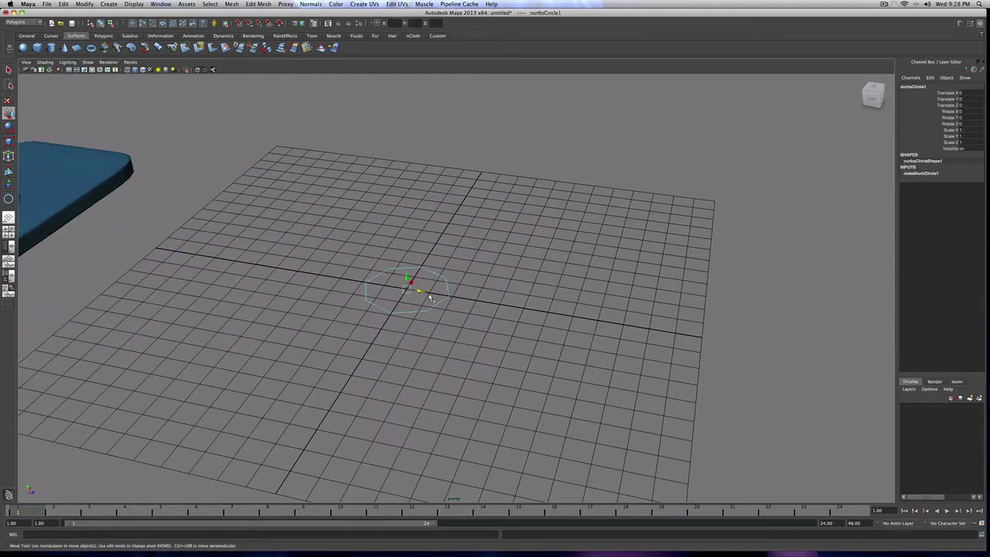
alt+drag(355, 291, 302, 275)
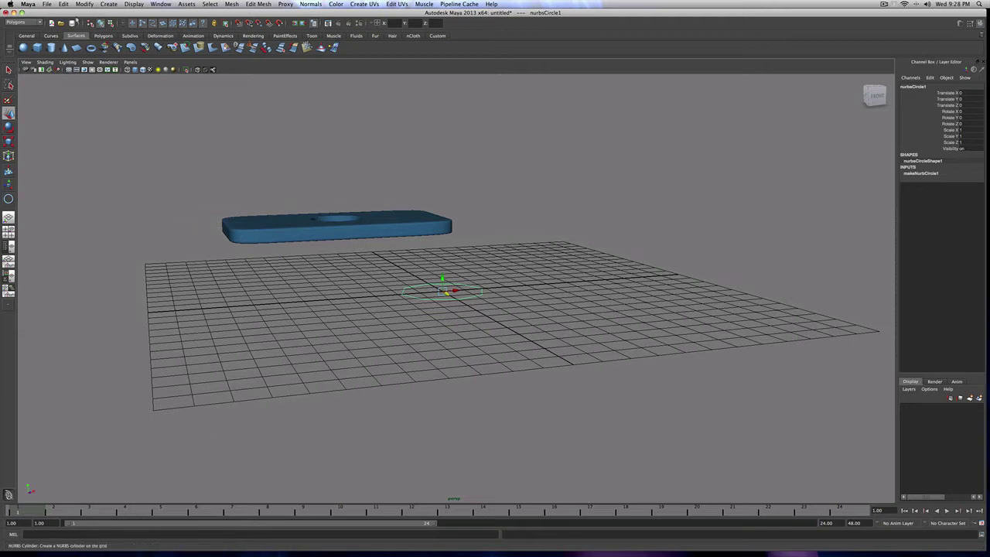
click(63, 5)
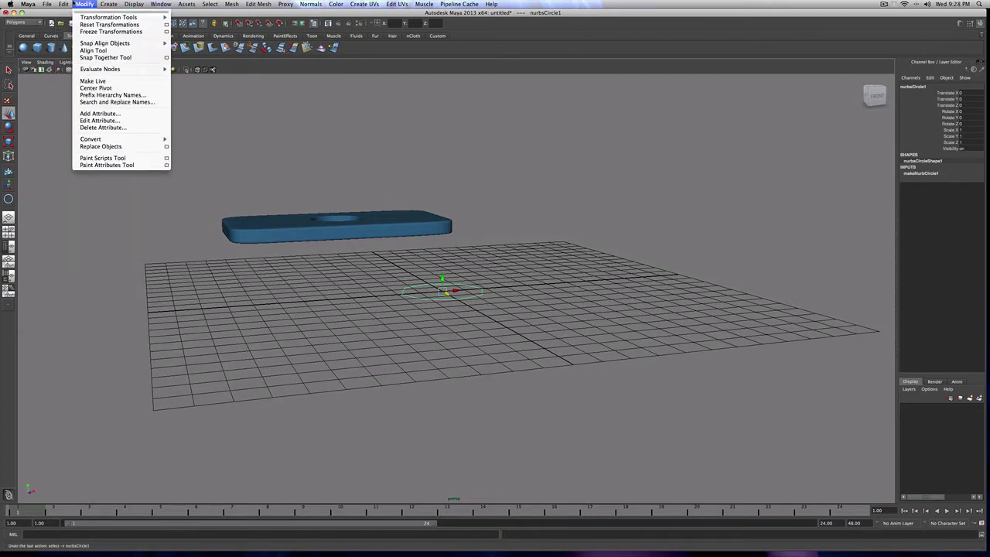
mouse_move(102, 5)
mouse_move(130, 25)
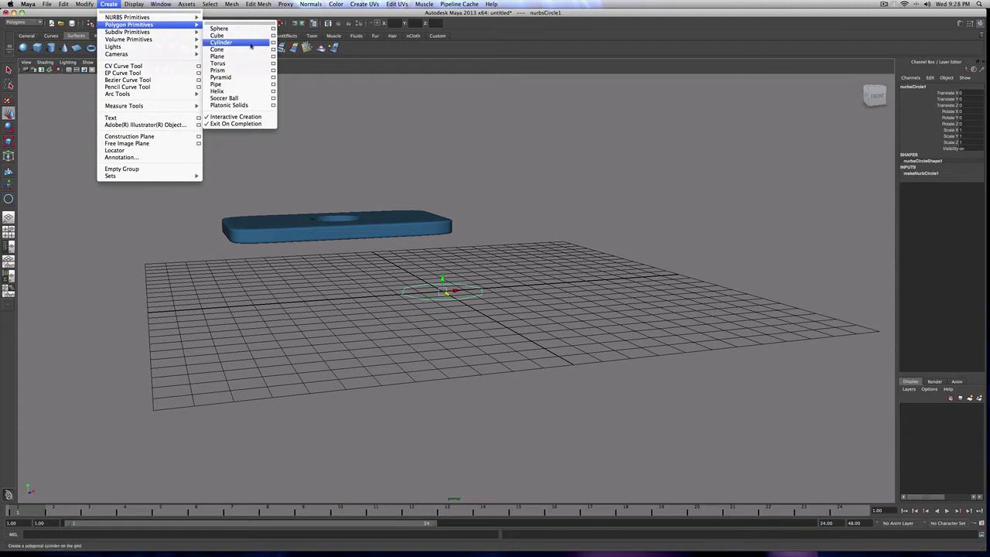
click(220, 43)
drag(497, 328, 511, 65)
alt+middle_drag(517, 158, 528, 234)
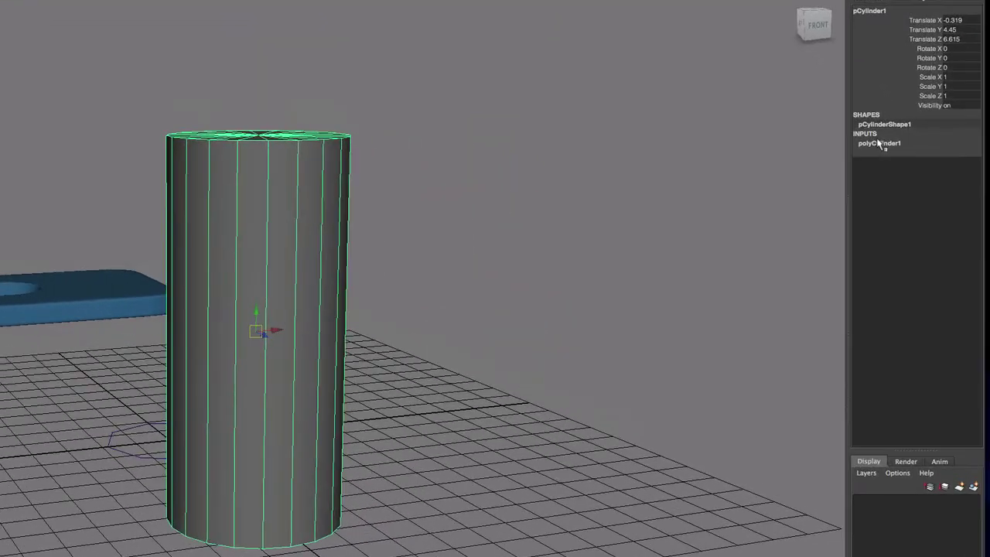
Set the new cylinder's height subdivisions to 6
click(917, 173)
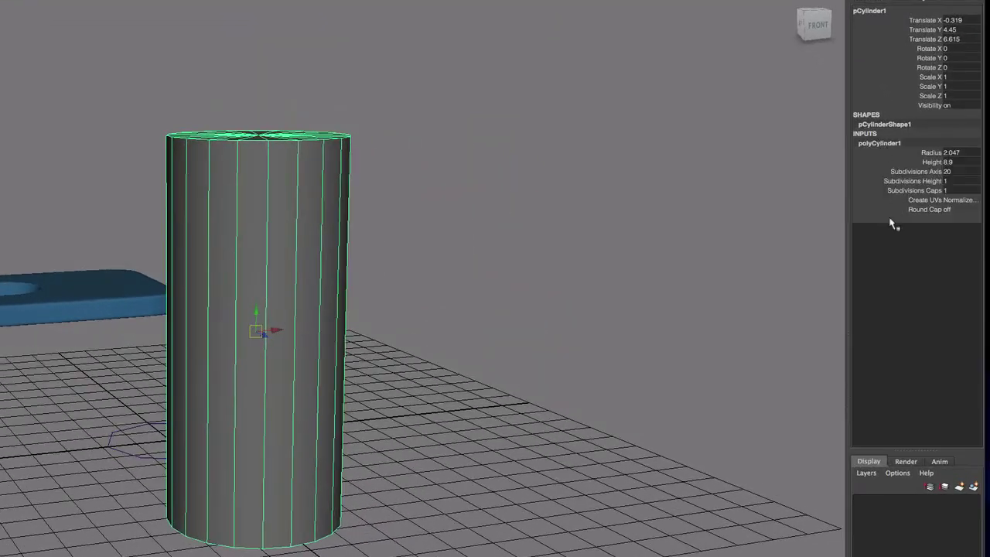
click(958, 181)
key(Tab)
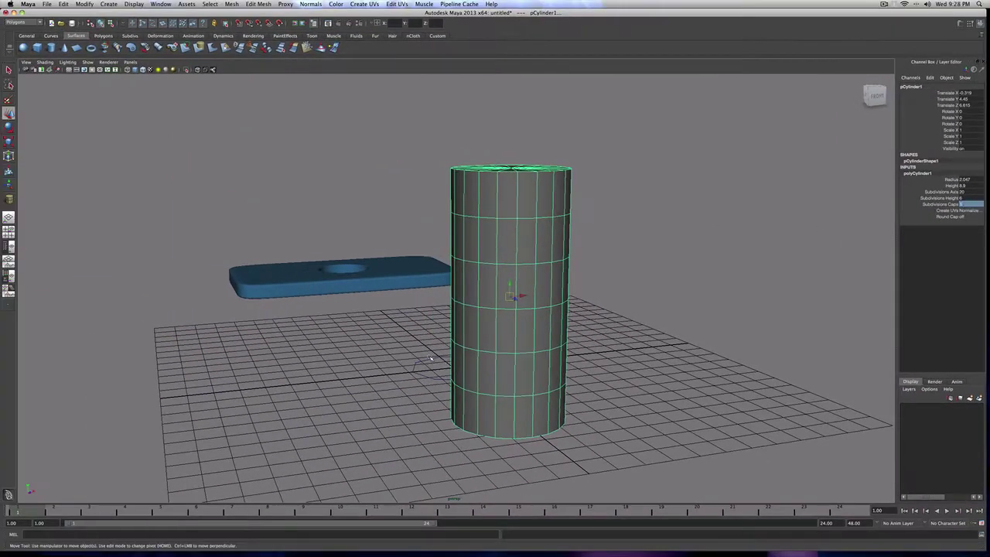
Stand the octagon guide upright by setting its X rotation to 90
click(429, 356)
click(8, 126)
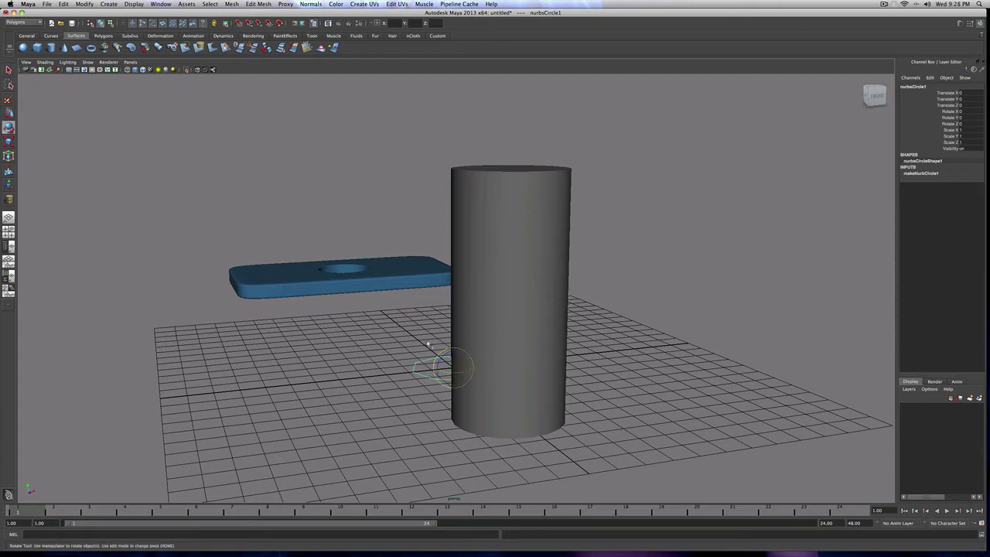
drag(456, 364, 463, 391)
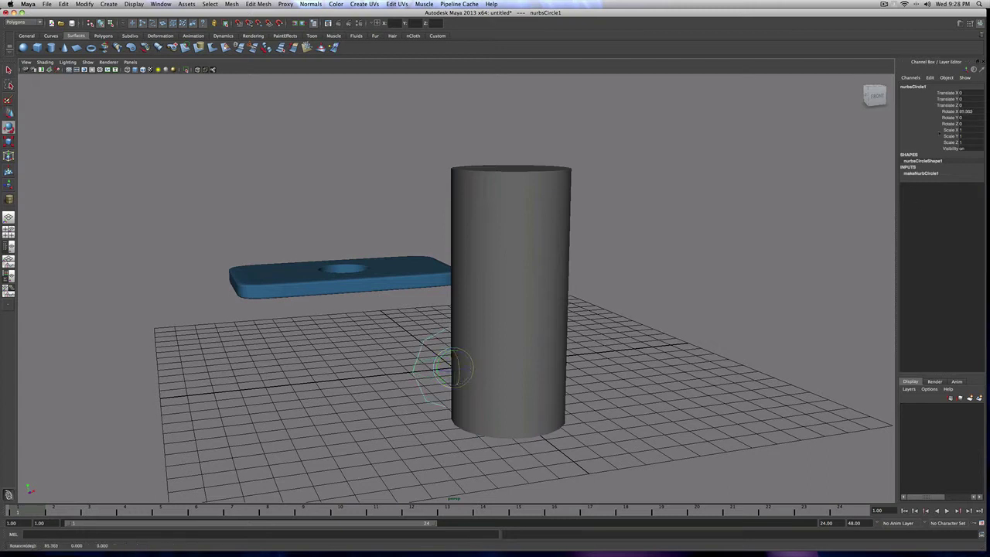
click(962, 112)
text(90)
key(Return)
Move the cylinder behind the octagon guide to about -2.8 on Z and center it at 0 on X
alt+drag(508, 311, 586, 298)
click(585, 299)
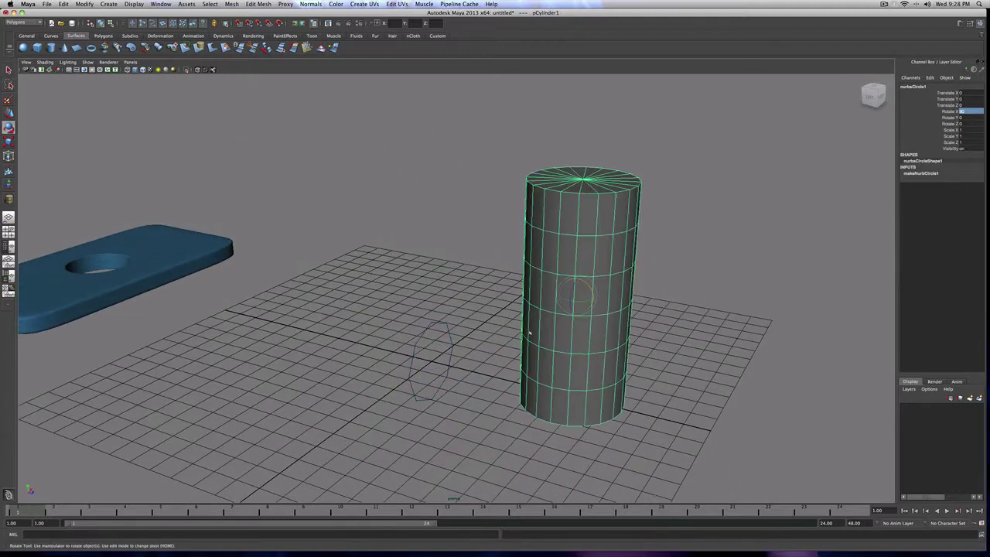
key(w)
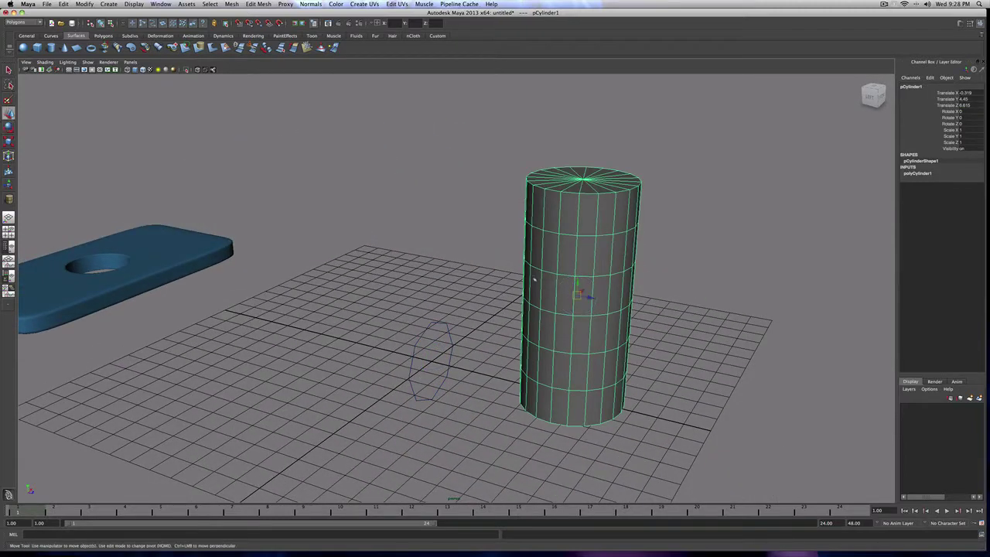
drag(590, 298, 450, 280)
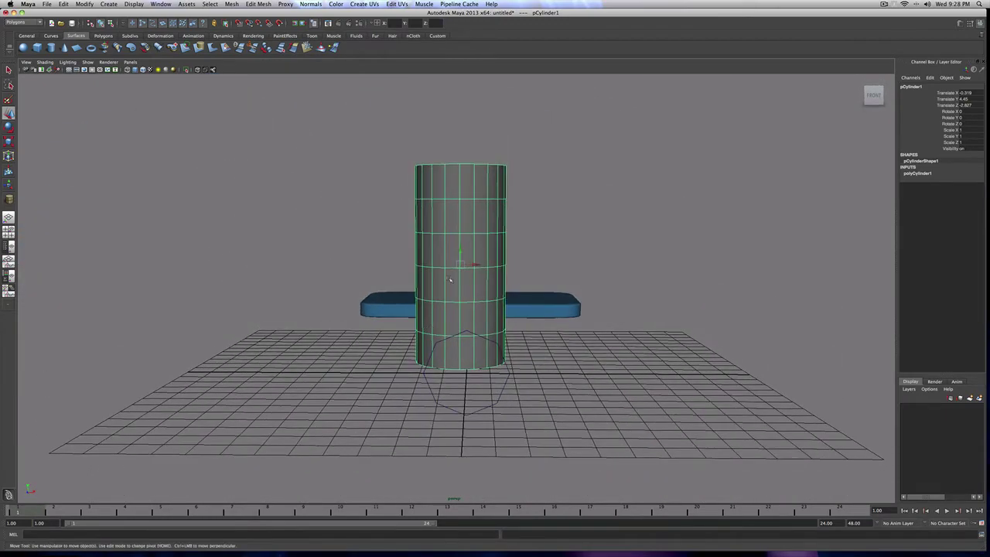
double_click(967, 93)
text(0)
key(Tab)
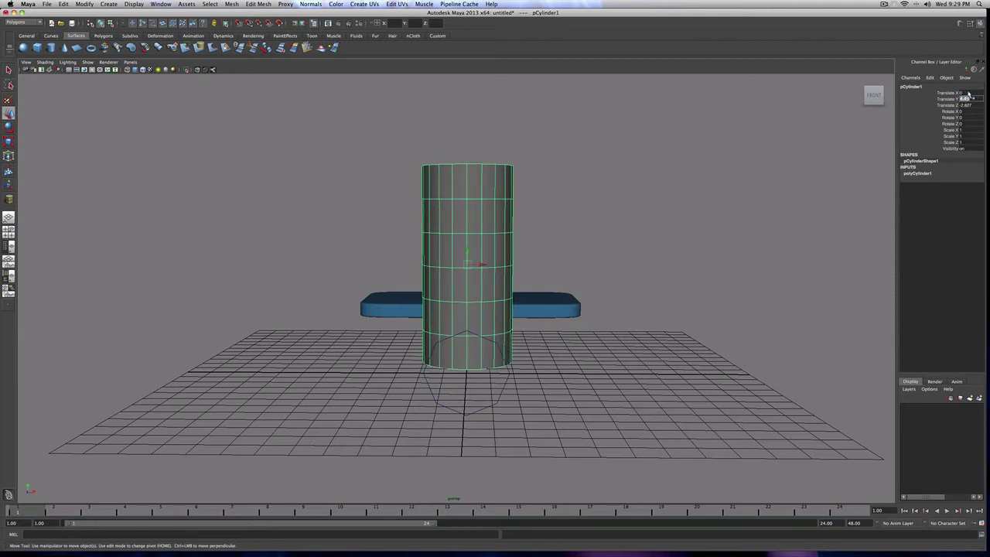
key(Return)
Raise the octagon guide in front of the cylinder to a height of 5 units on Y
click(478, 334)
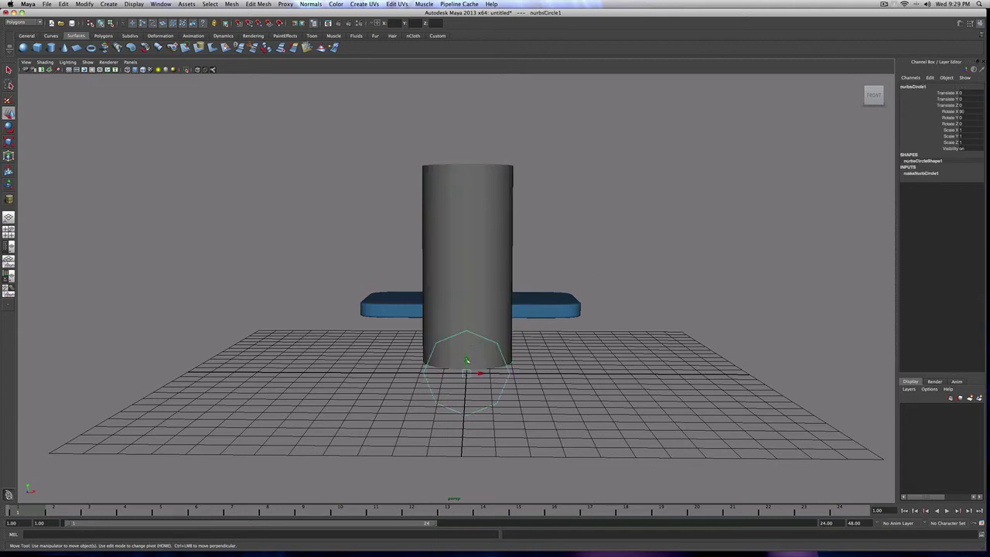
drag(466, 361, 466, 271)
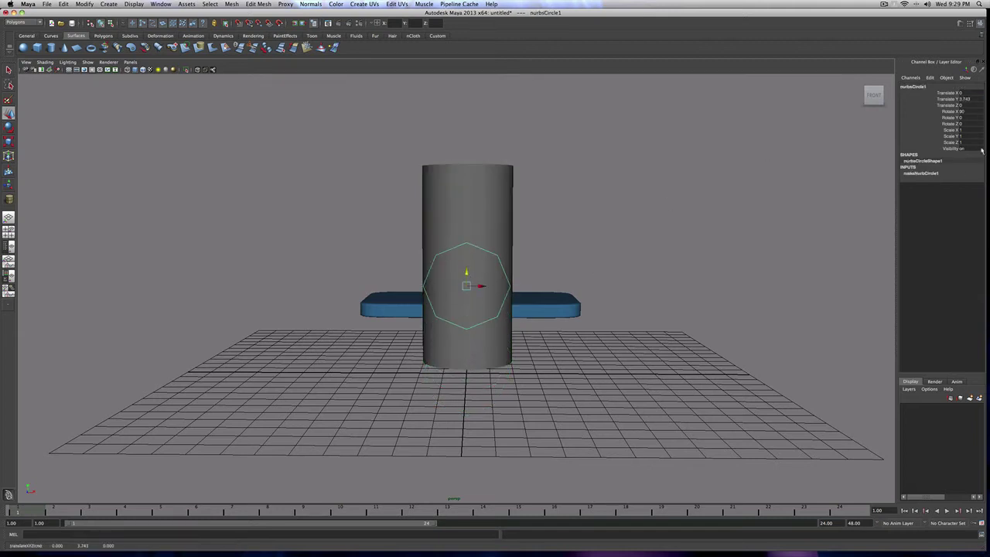
double_click(965, 99)
text(3)
key(Return)
mouse_move(626, 286)
alt+mouse_down()
mouse_move(704, 283)
mouse_move(624, 283)
alt+mouse_up()
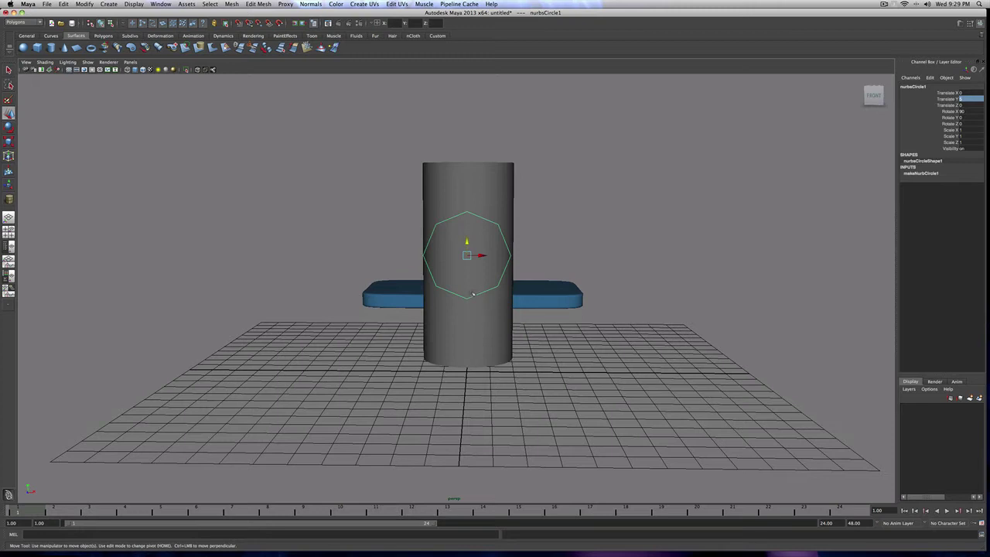
With the cylinder's vertices displayed, scale the octagon uniformly to about 0.74 and lower it to about 4.5 units on Y
right_drag(481, 319, 455, 321)
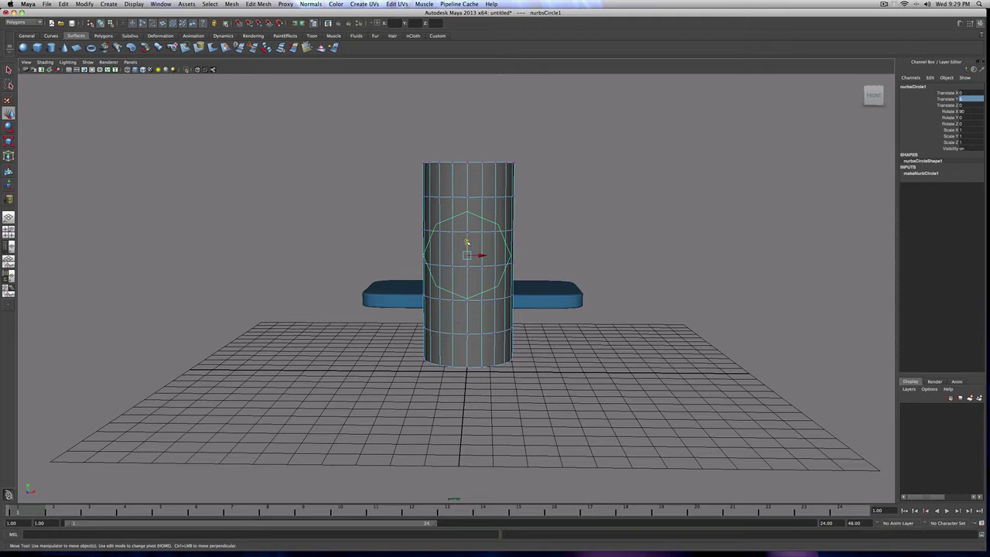
drag(467, 242, 469, 251)
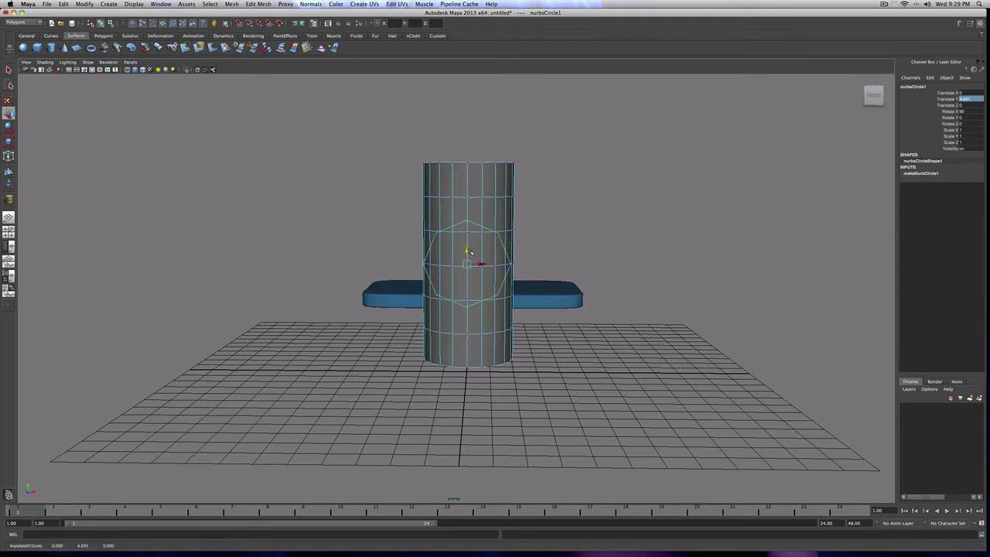
key(r)
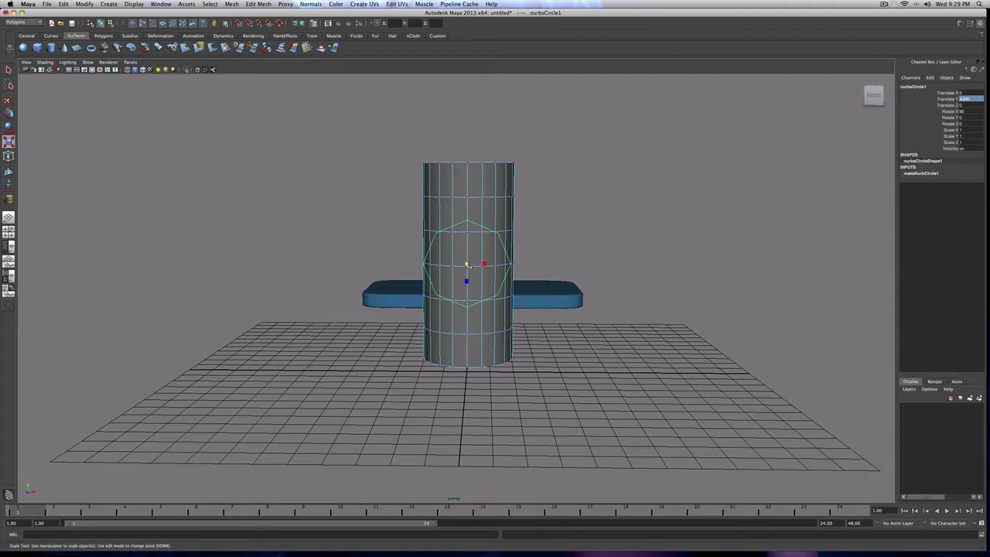
mouse_move(467, 265)
mouse_down()
mouse_move(453, 259)
mouse_move(475, 257)
mouse_up()
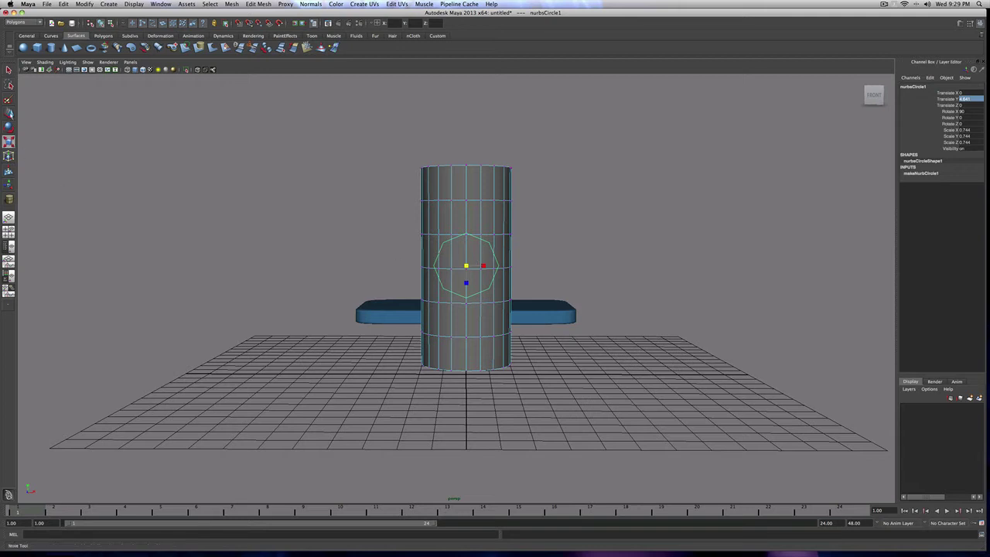
key(w)
drag(464, 252, 467, 258)
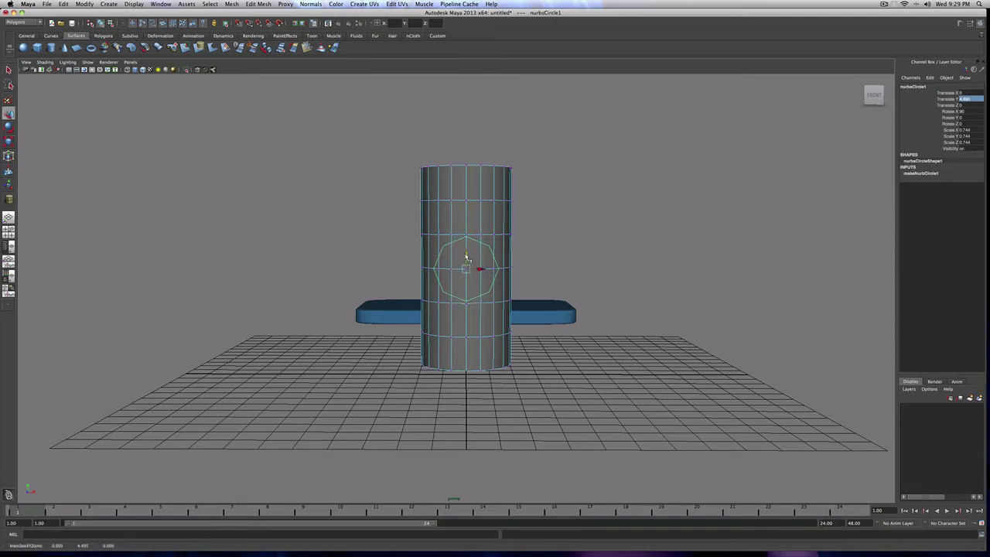
In the front view, align the octagon's center with the cylinder's middle horizontal edge loop at about 4.45 units on Y
key(space)
key(space)
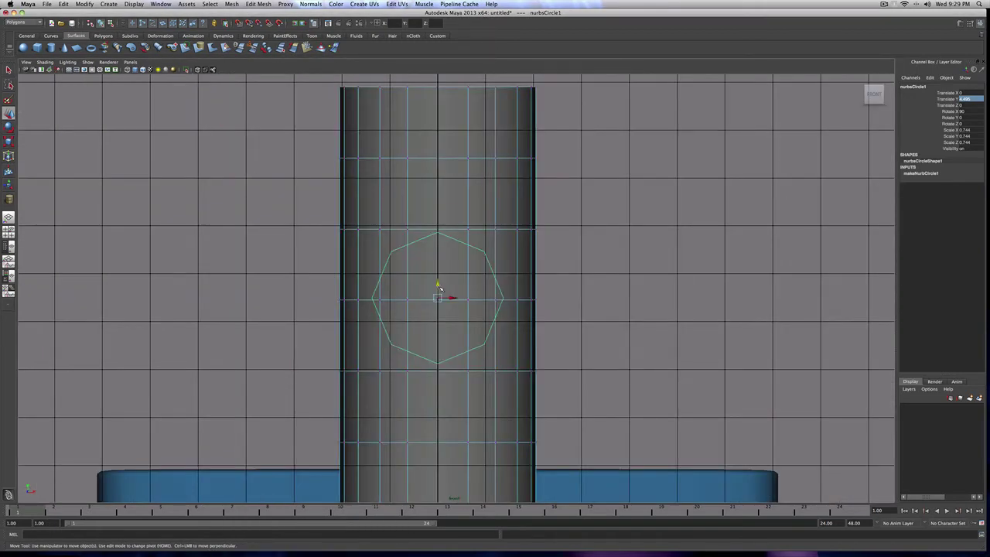
drag(436, 284, 438, 288)
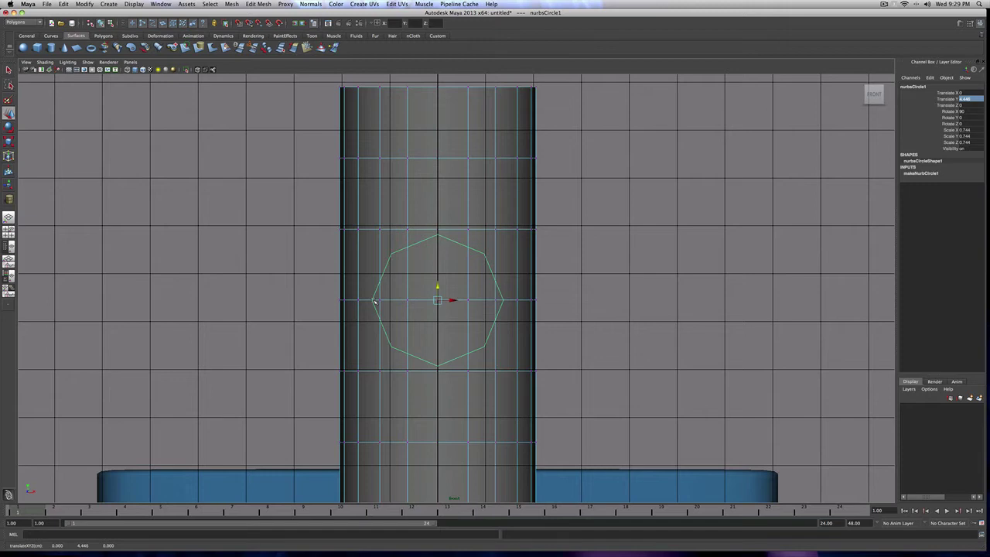
Set the Move tool's axis to Normal in its tool settings
scroll(458, 305, up, 4)
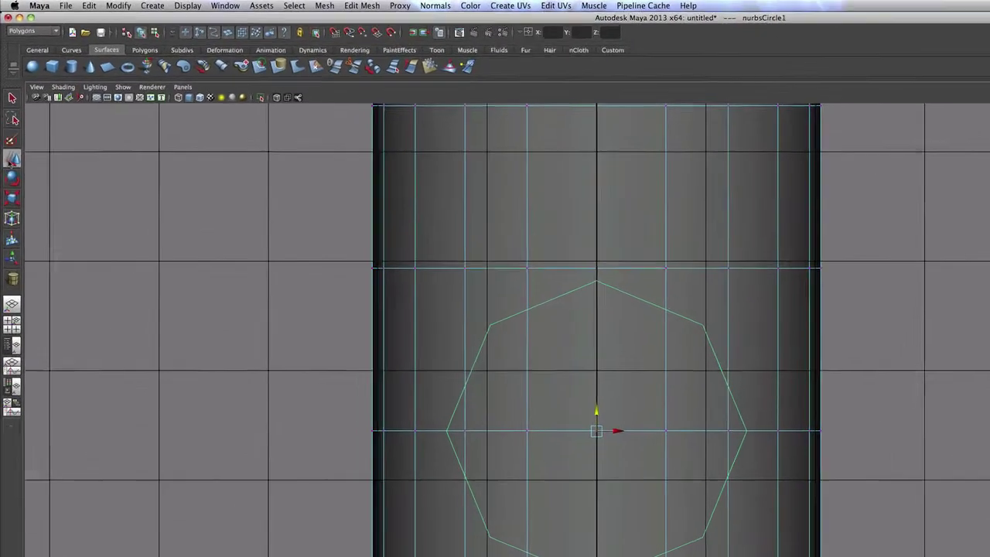
double_click(8, 115)
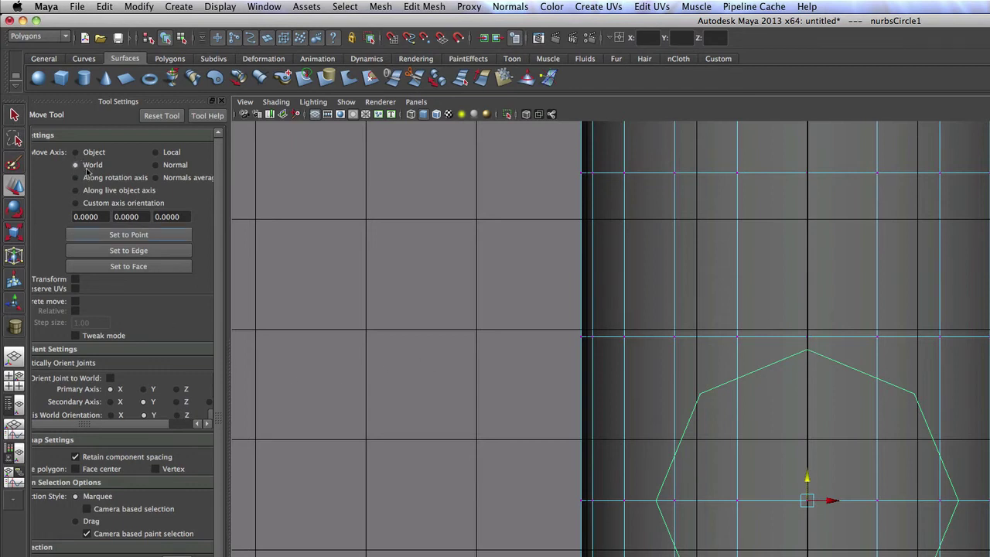
click(163, 169)
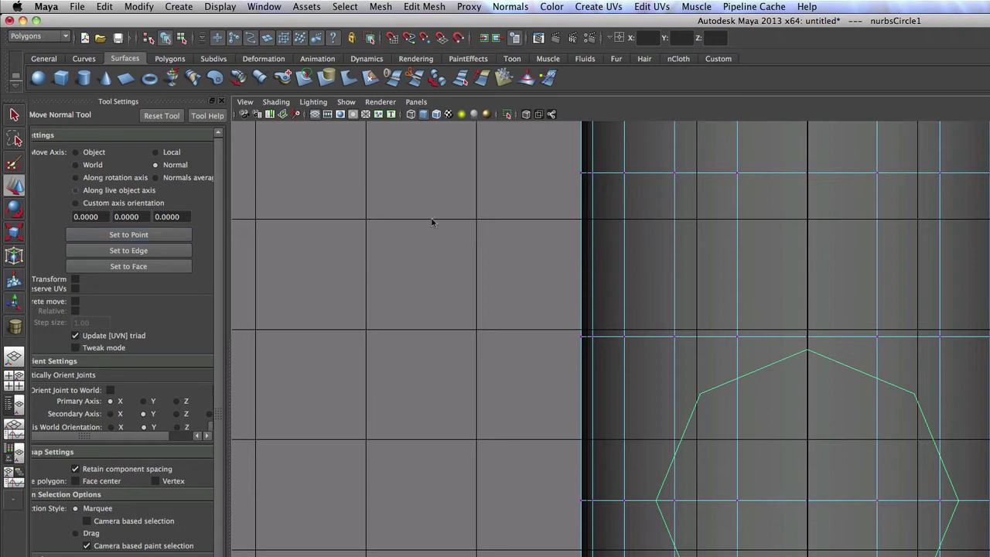
Move the cylinder vertex above the octagon's upper-left edge onto the octagon's upper-left corner along the surface
click(872, 331)
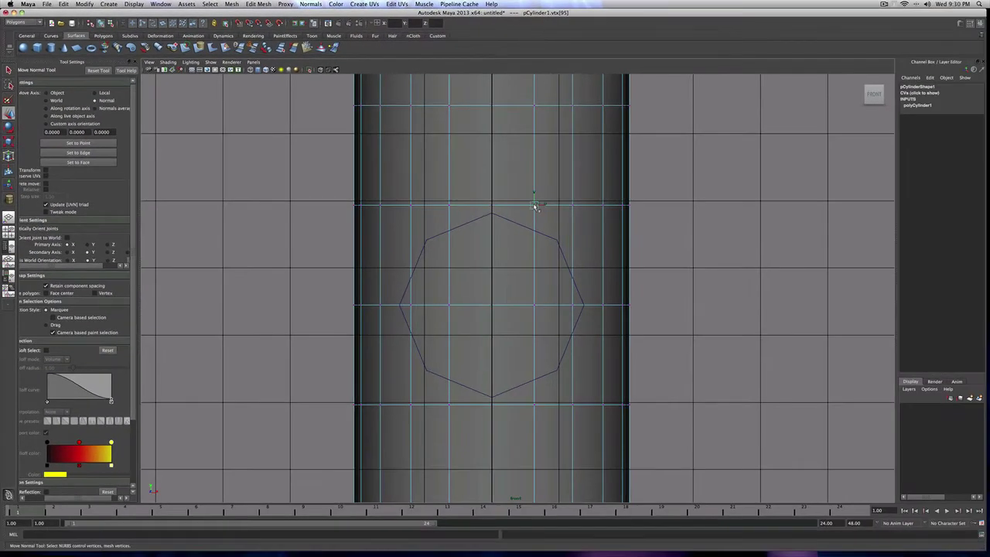
click(449, 206)
scroll(462, 203, up, 3)
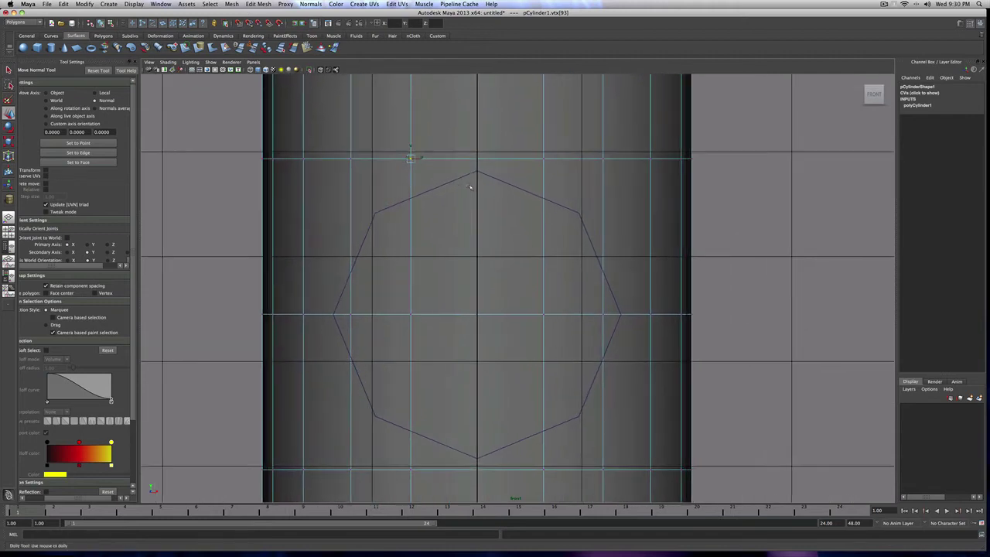
scroll(392, 177, up, 4)
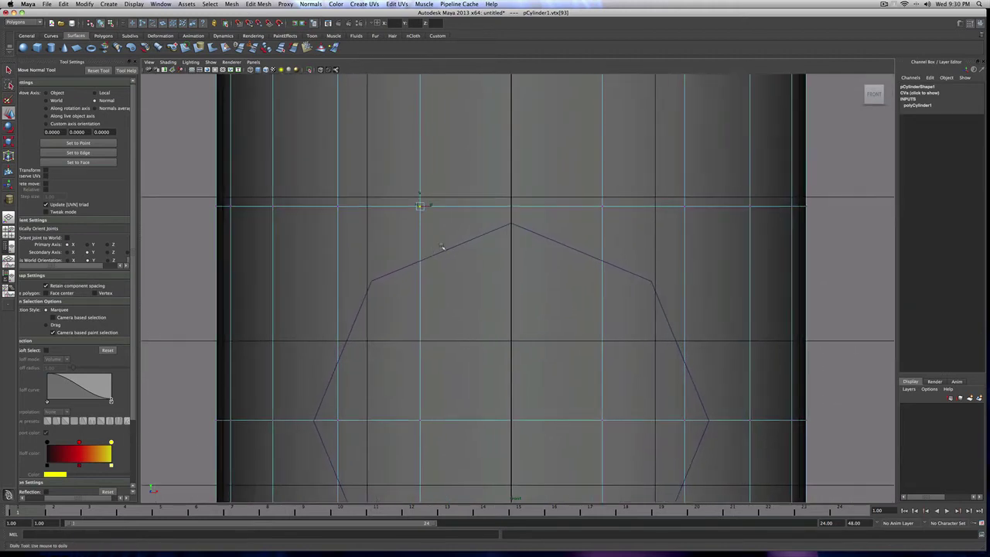
drag(422, 199, 373, 278)
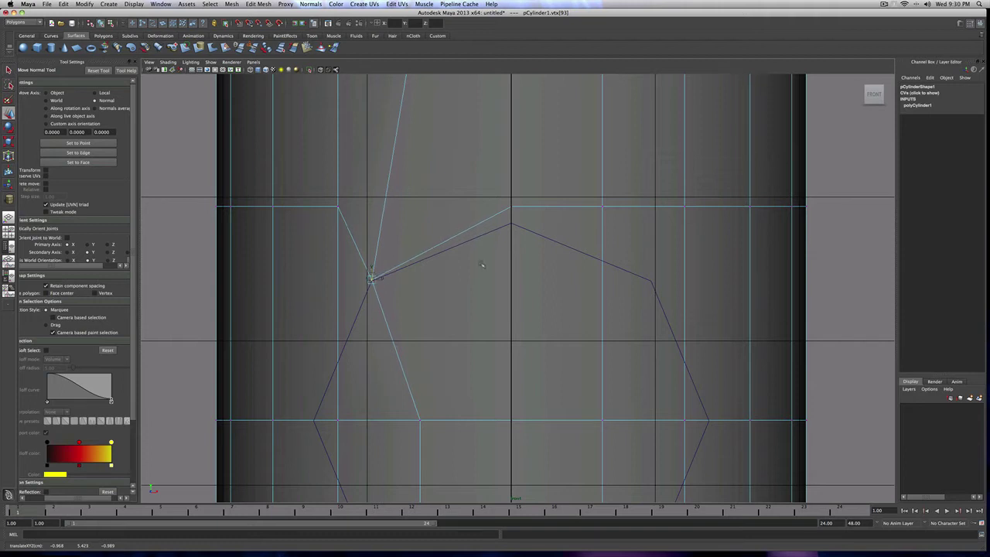
Move the cylinder vertex above the octagon's top corner down onto that corner along the surface
click(514, 208)
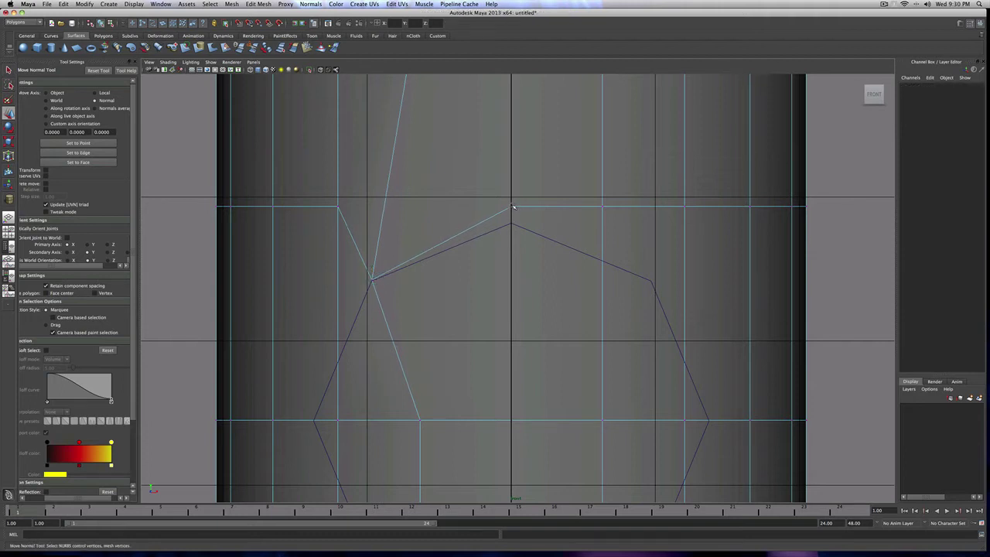
click(511, 205)
drag(511, 199, 512, 211)
click(513, 213)
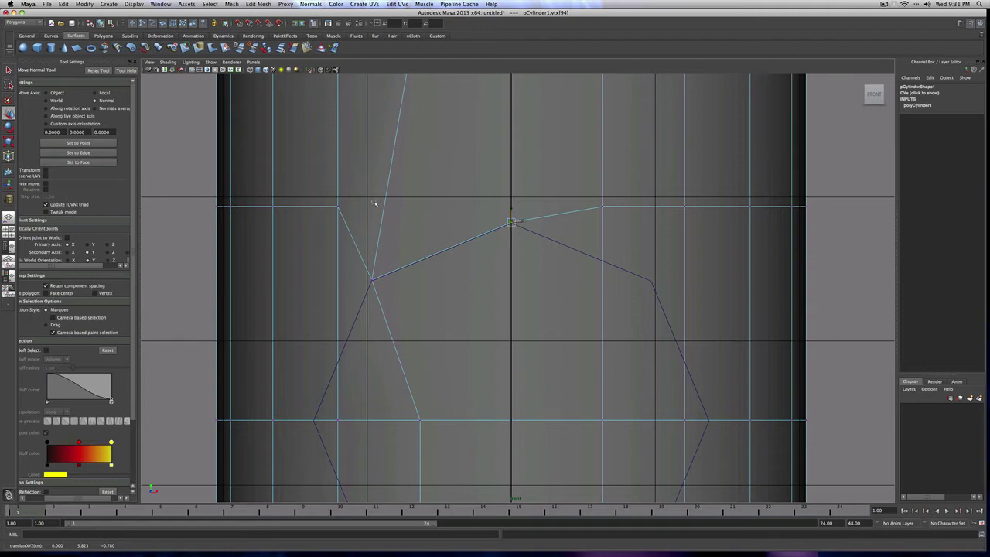
Move the vertex beside the top-center one onto the octagon's upper-right corner along the surface
alt+middle_drag(637, 198, 535, 152)
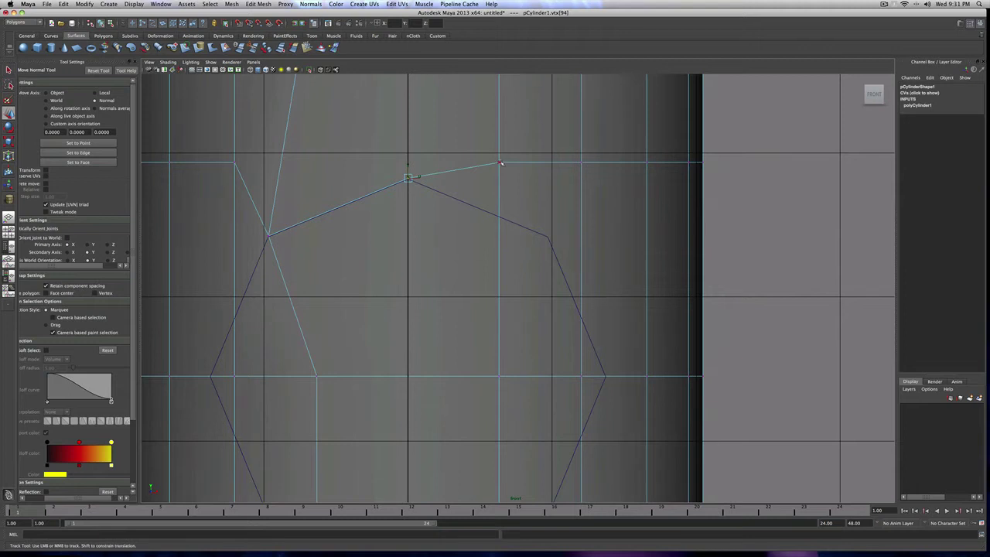
click(499, 162)
scroll(499, 152, up, 2)
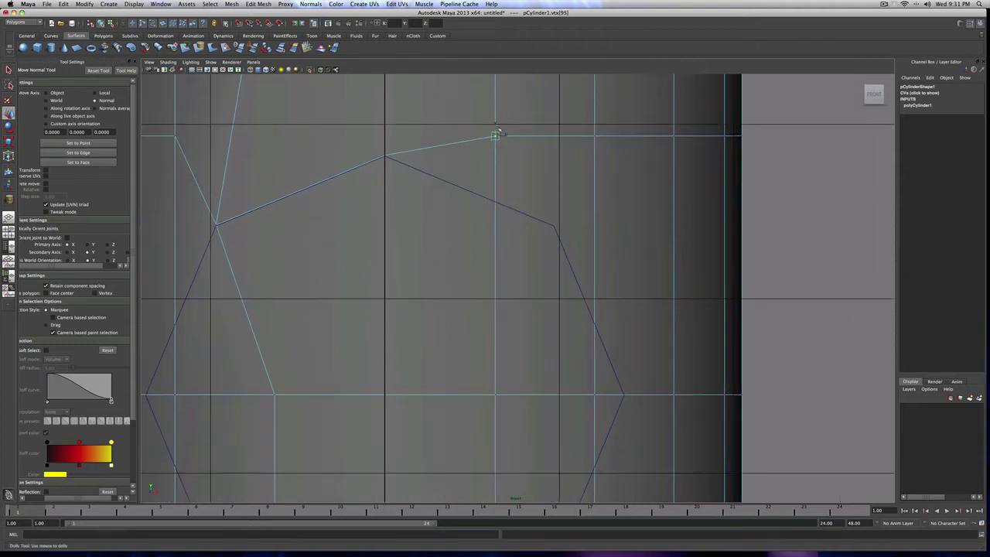
drag(496, 128, 556, 218)
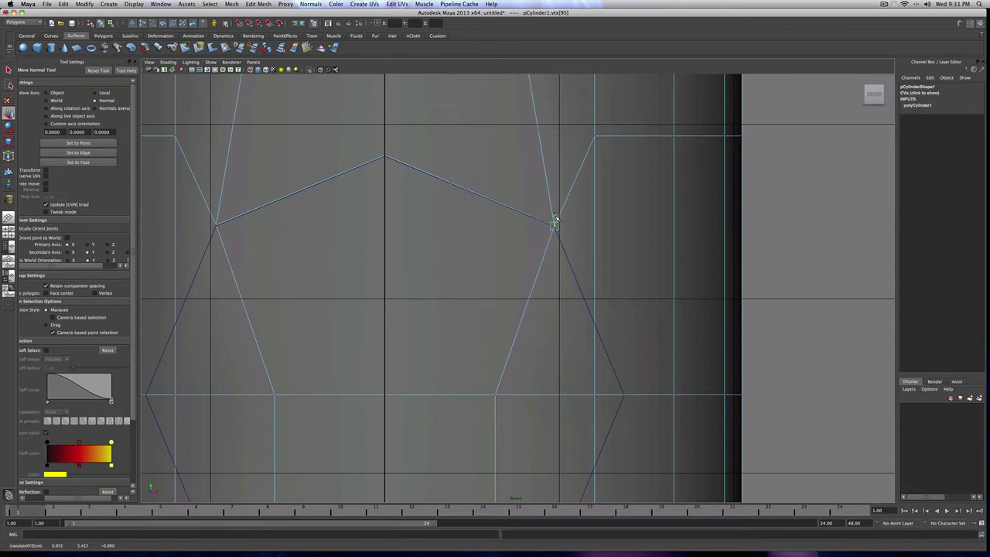
alt+middle_drag(556, 221, 543, 274)
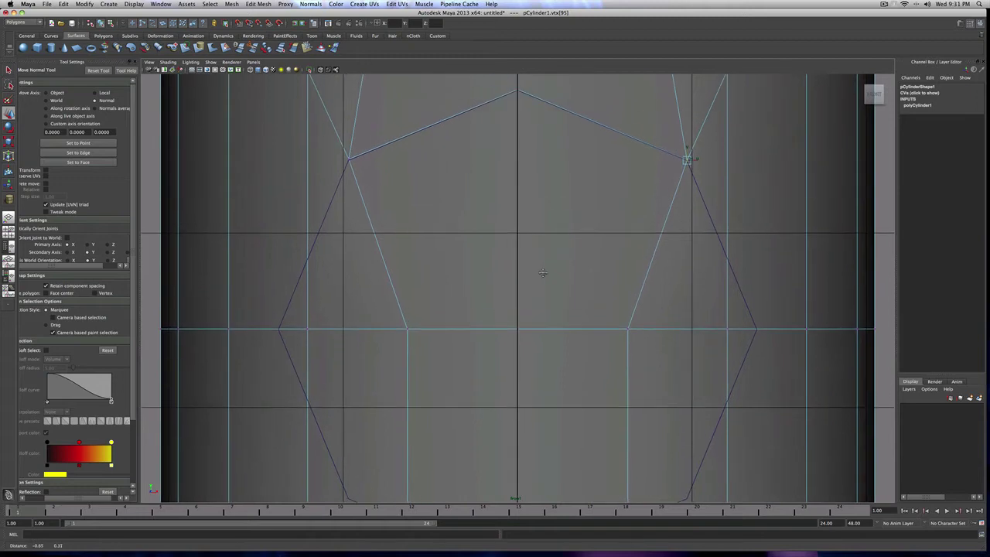
On the middle edge loop, slide the outer left vertex just beyond the octagon's left corner and the inner left vertex onto that corner
click(307, 329)
click(308, 330)
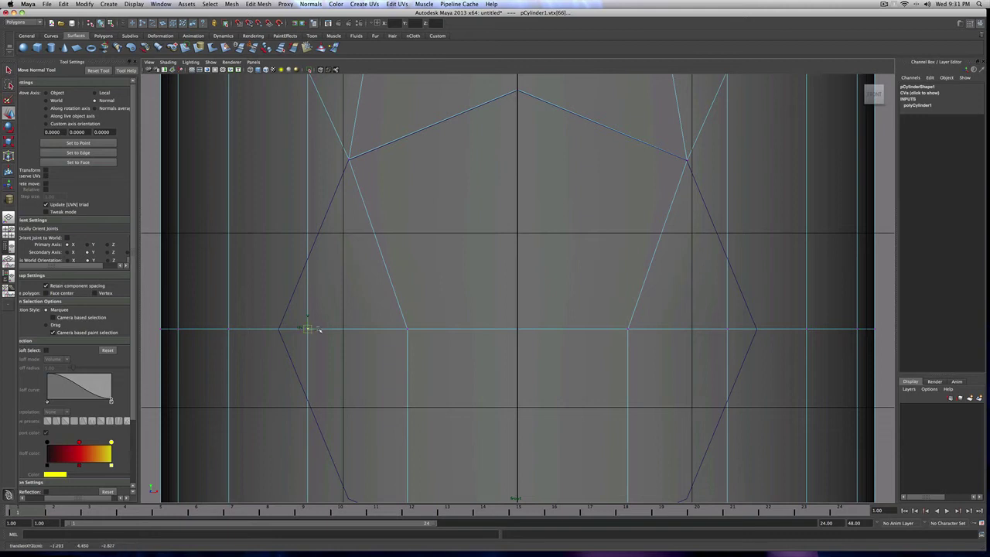
scroll(309, 328, up, 5)
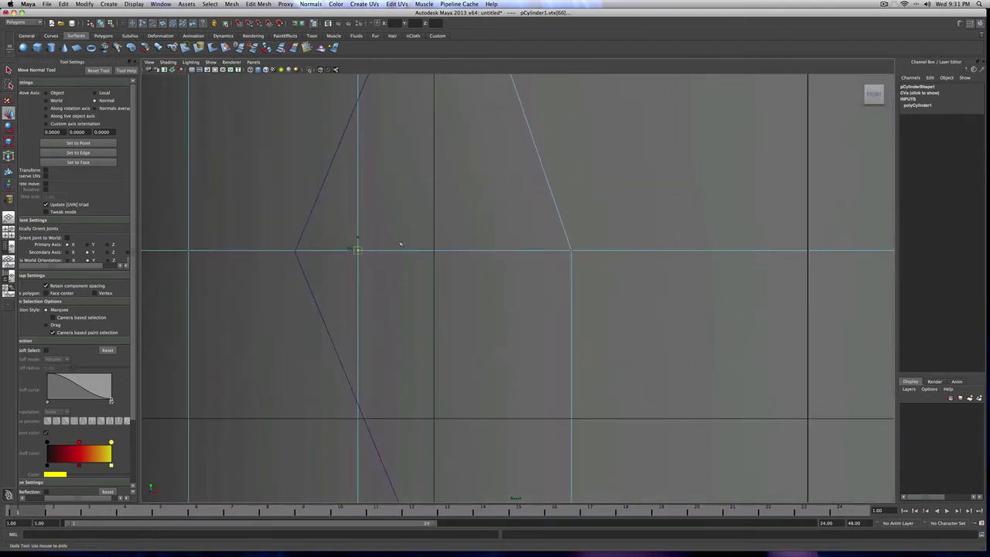
click(380, 256)
click(358, 251)
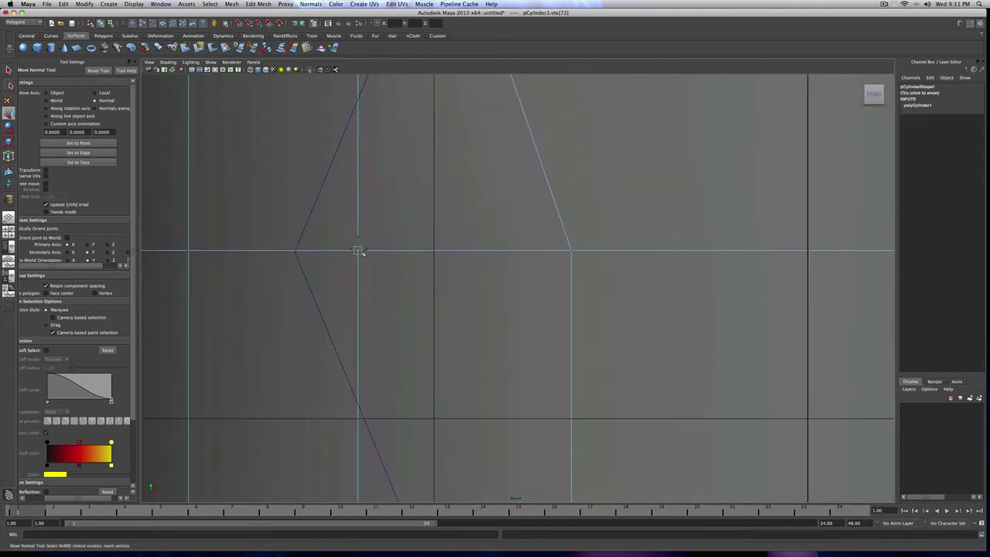
drag(358, 250, 250, 245)
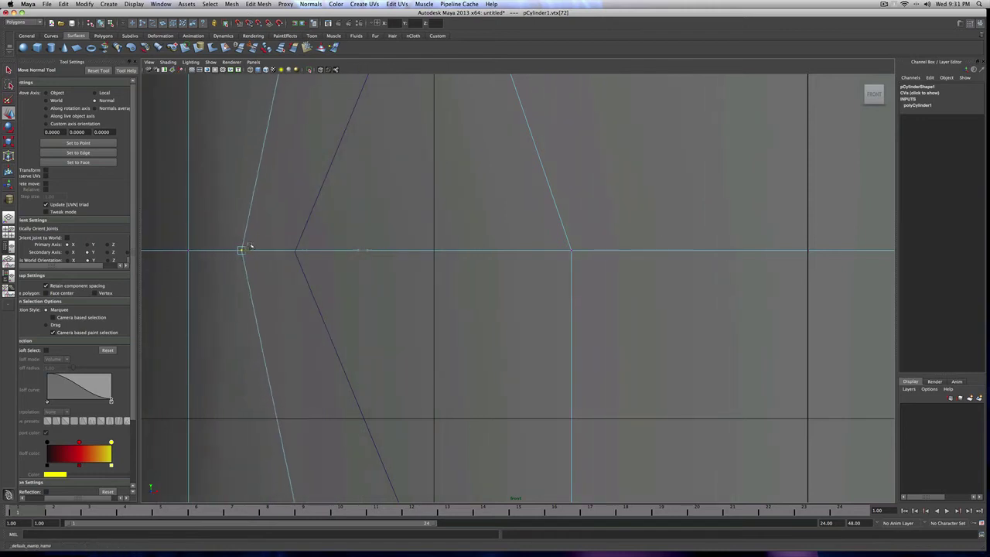
click(572, 251)
drag(573, 252, 309, 250)
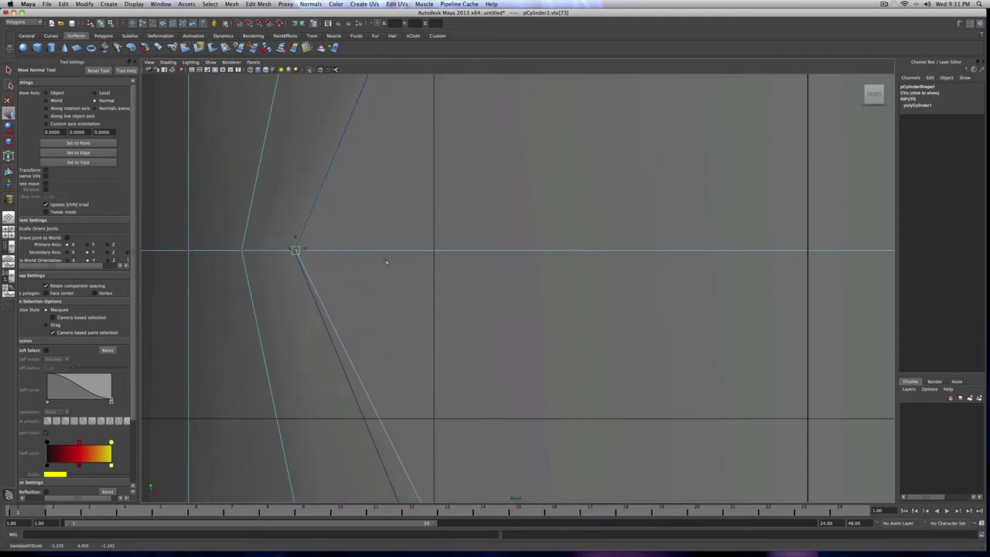
On the middle edge loop, slide the outer right vertex just beyond the octagon's right corner and the inner right vertex onto that corner
scroll(393, 260, down, 5)
scroll(394, 261, up, 4)
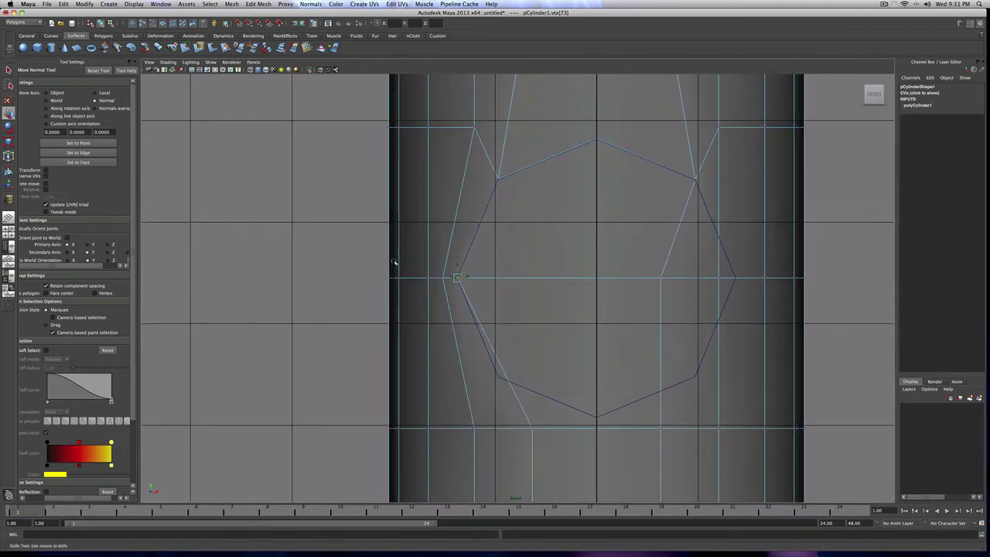
click(720, 279)
drag(730, 279, 763, 282)
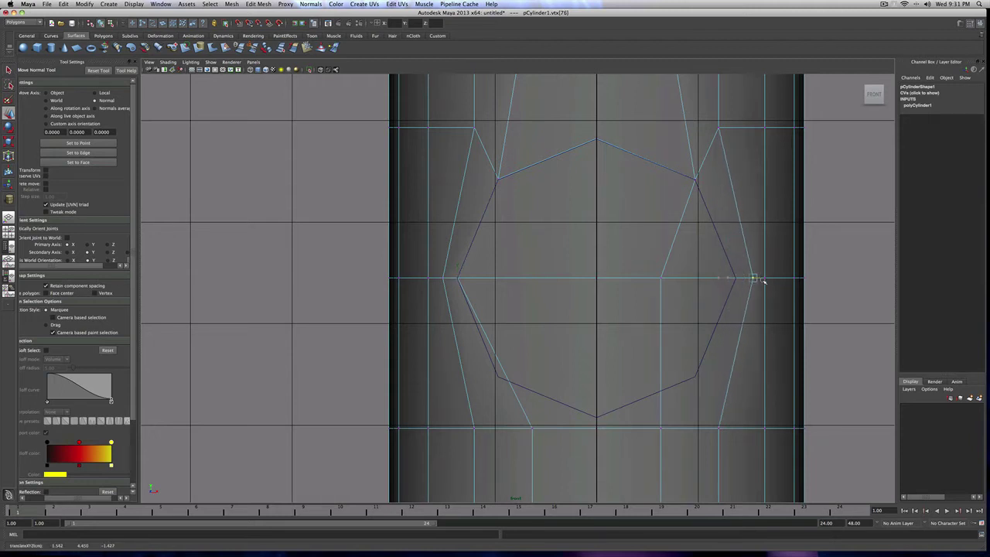
click(664, 278)
drag(665, 278, 746, 282)
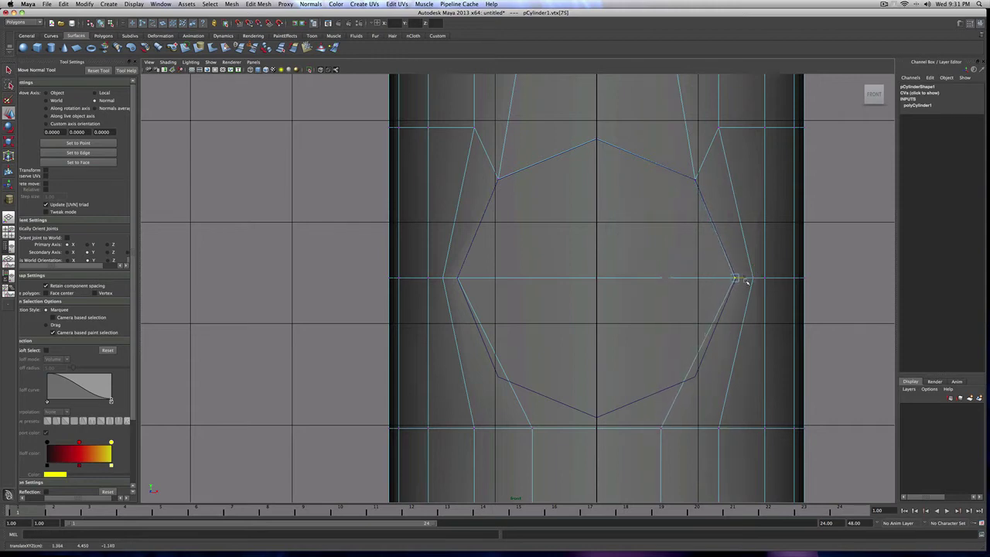
Move the cylinder vertex below the octagon's lower-left edge onto the octagon's lower-left corner
scroll(650, 387, up, 3)
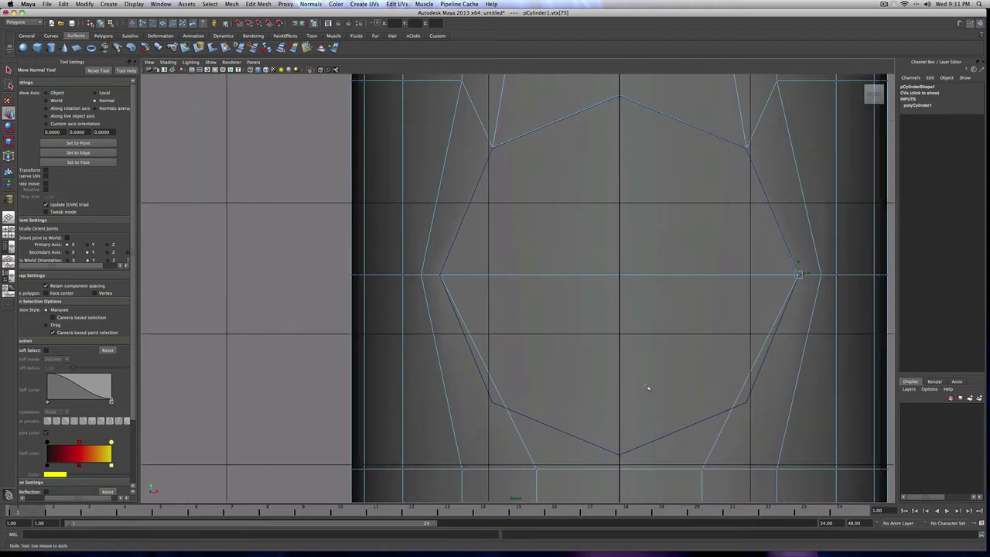
alt+middle_drag(647, 389, 642, 317)
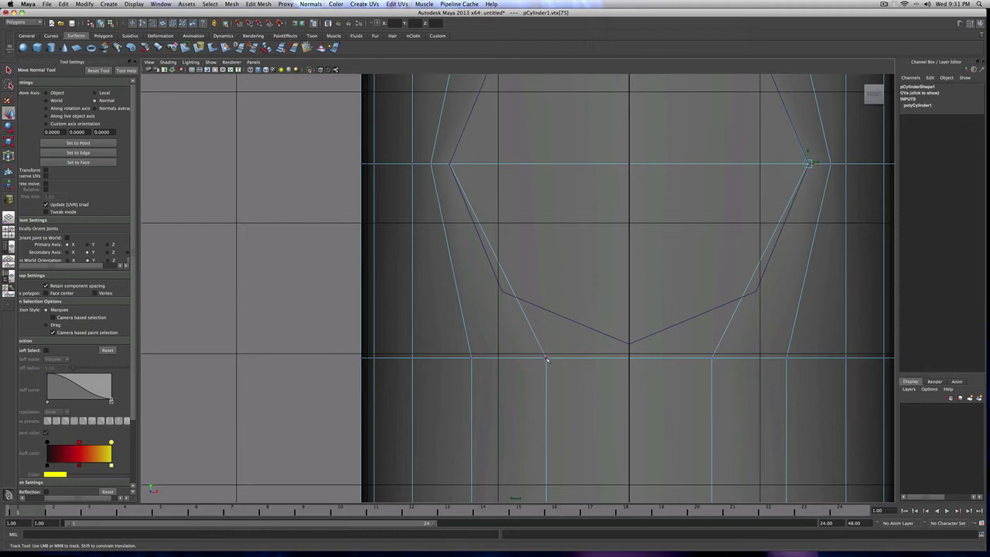
click(547, 359)
drag(547, 357, 512, 296)
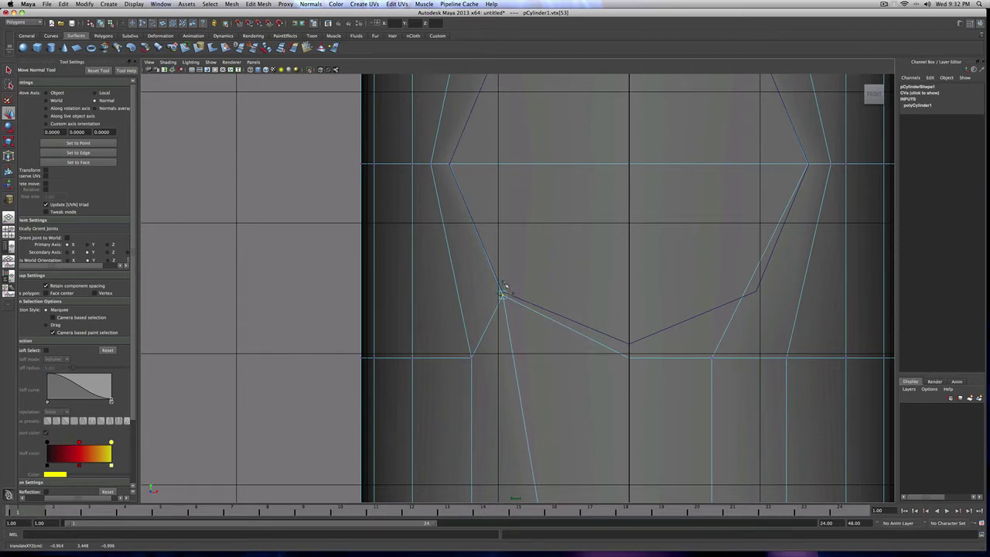
drag(503, 291, 504, 285)
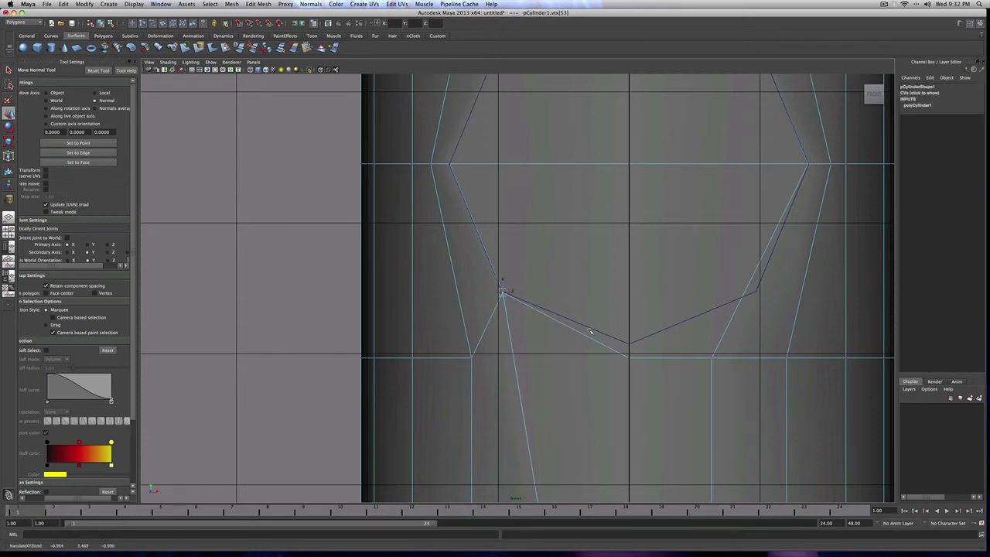
Move the lower center vertex onto the octagon's bottom corner and its right neighbor onto the lower-right corner
click(629, 357)
drag(629, 350, 629, 335)
click(713, 358)
drag(712, 348, 758, 292)
Inspect the reshaped octagonal edges and the cylinder's side profile in the perspective view
scroll(757, 292, down, 5)
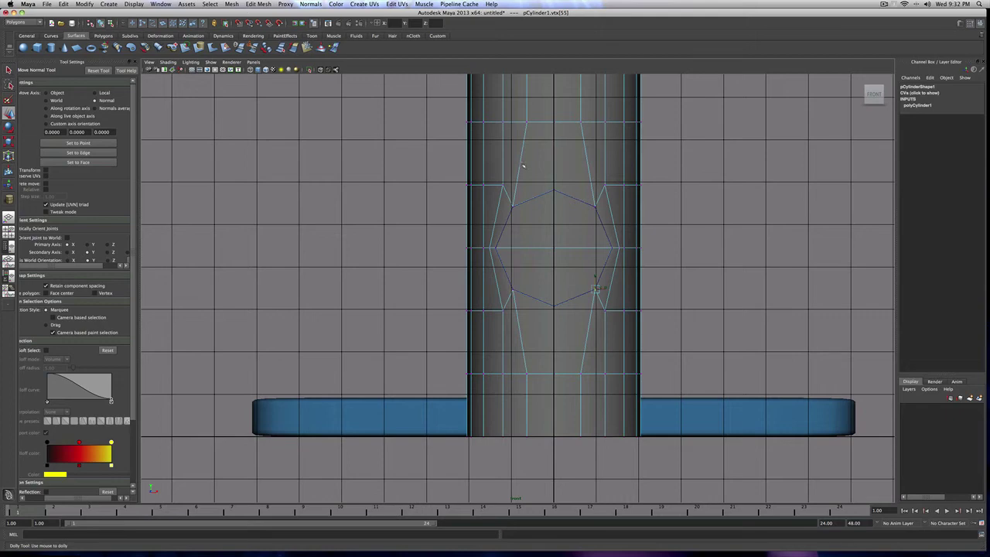
scroll(601, 243, up, 3)
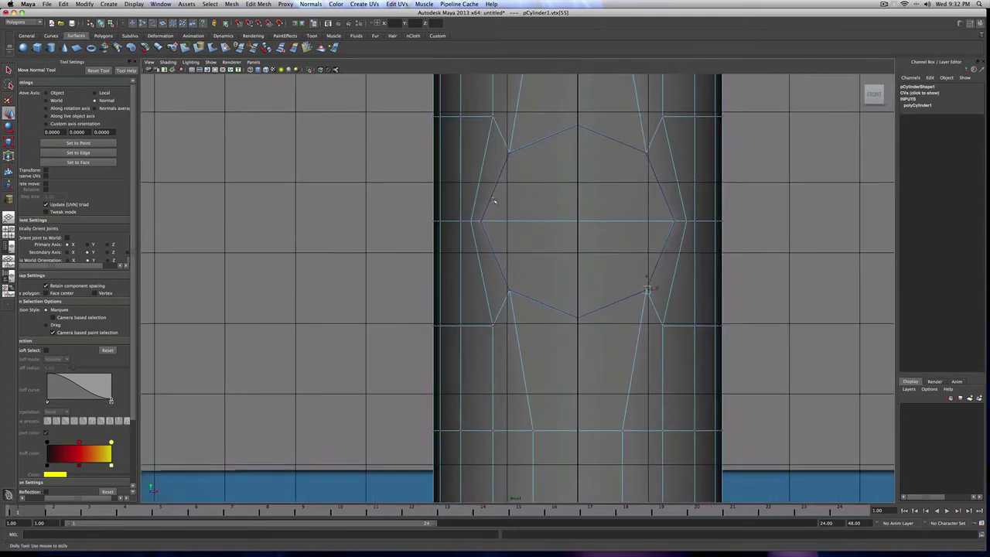
key(space)
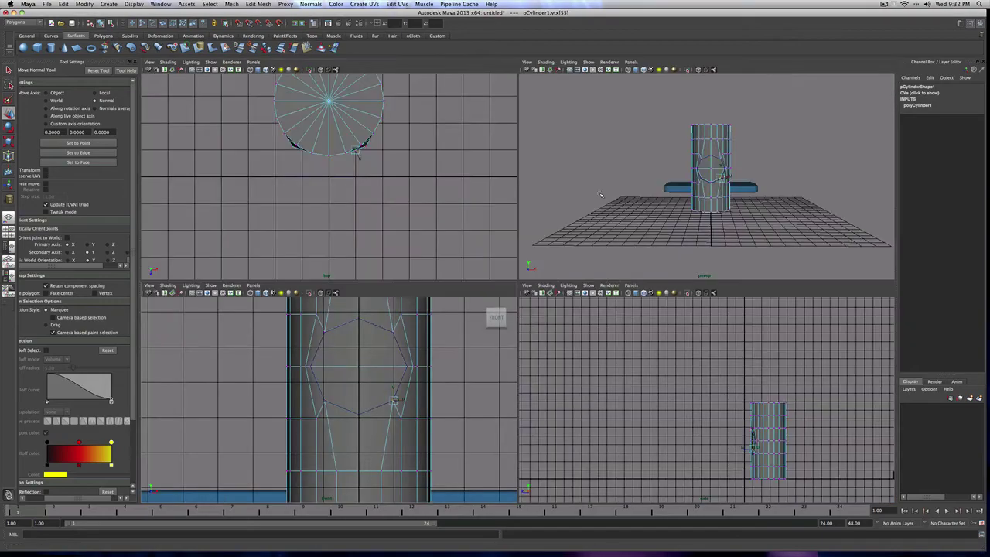
key(space)
alt+drag(665, 250, 575, 279)
scroll(551, 280, up, 5)
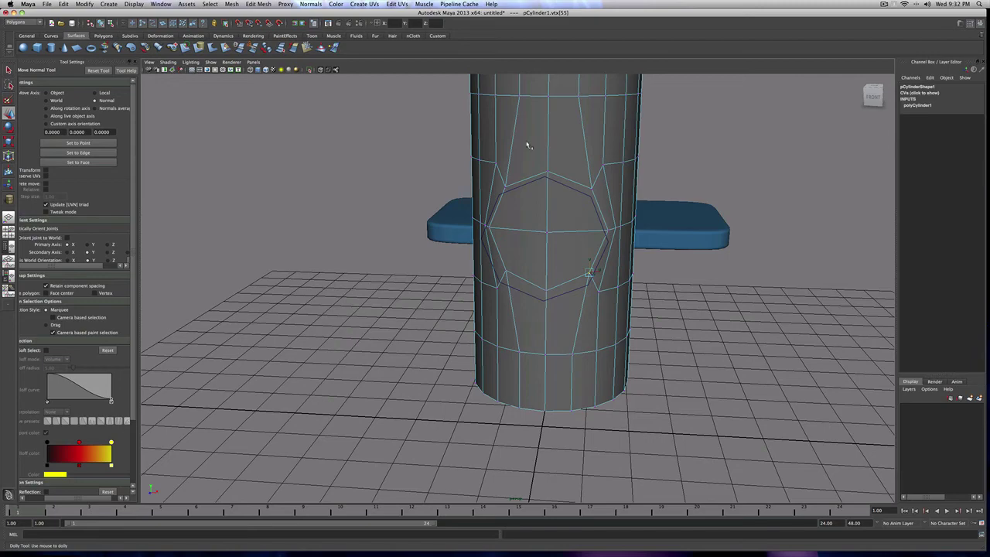
alt+drag(529, 145, 468, 174)
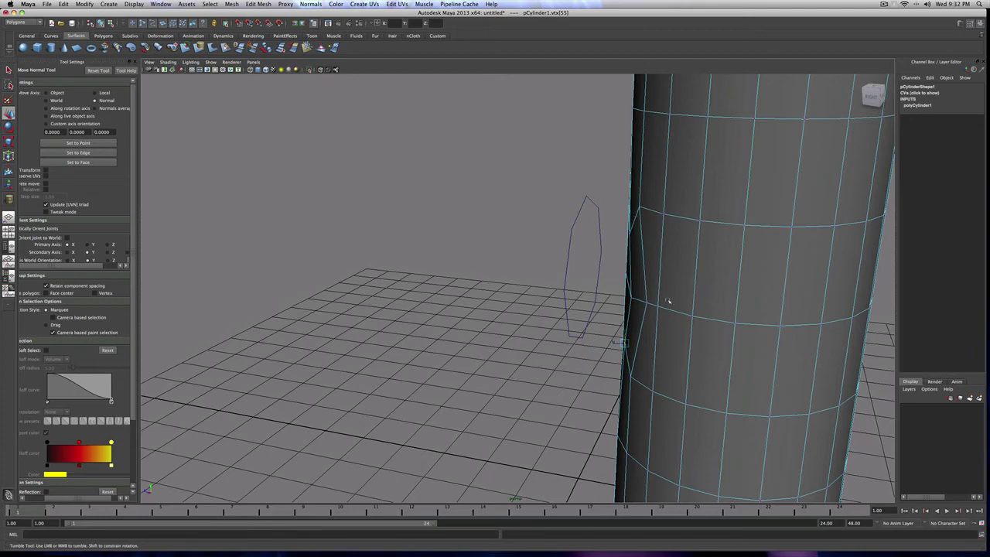
alt+drag(680, 286, 647, 285)
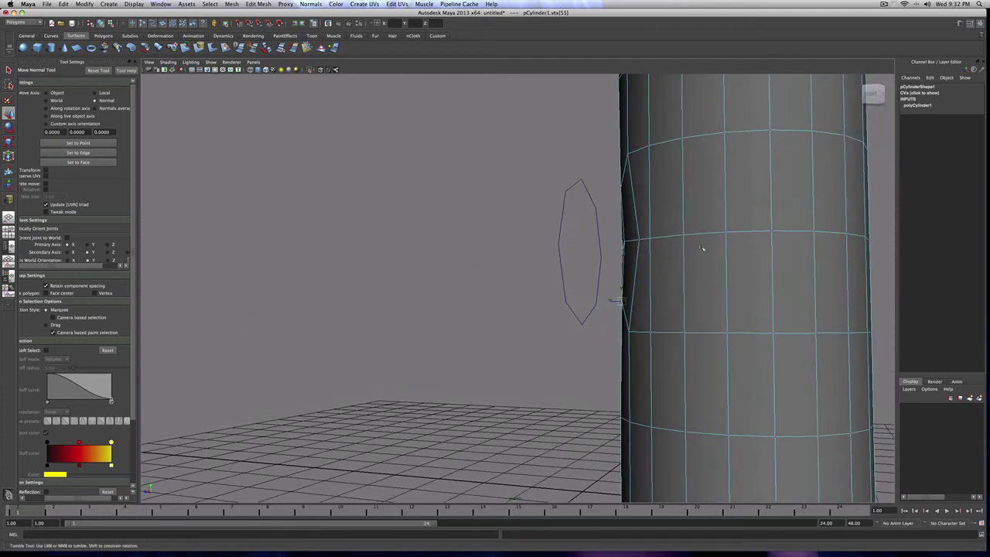
alt+drag(702, 248, 764, 263)
Move the octagon guide curve away from the cylinder to about -7.17 units on X
click(561, 177)
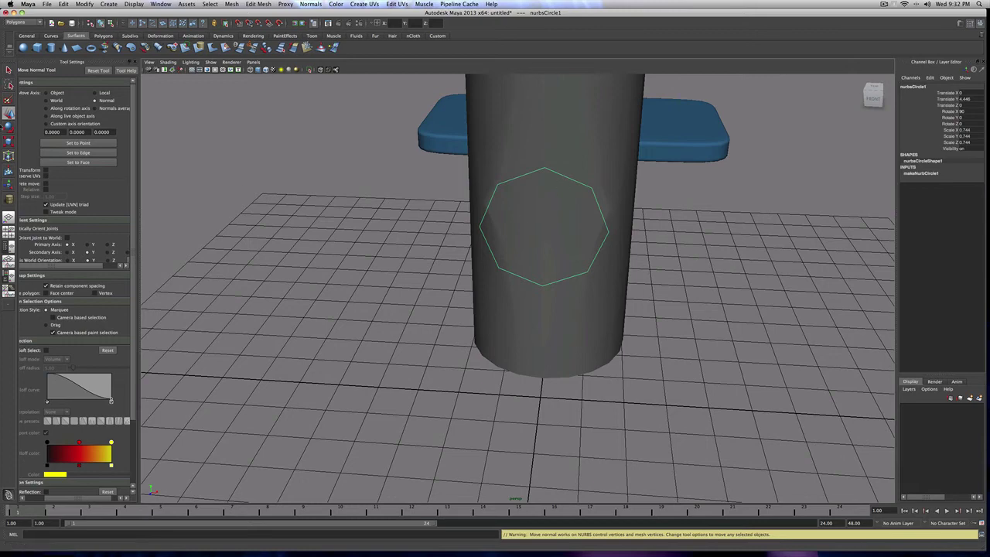
key(w)
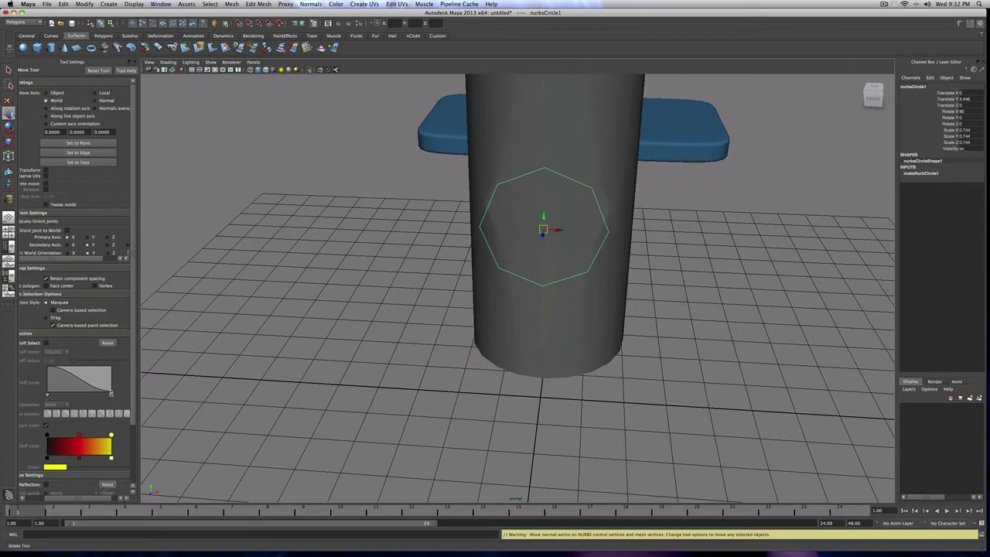
drag(556, 232, 284, 223)
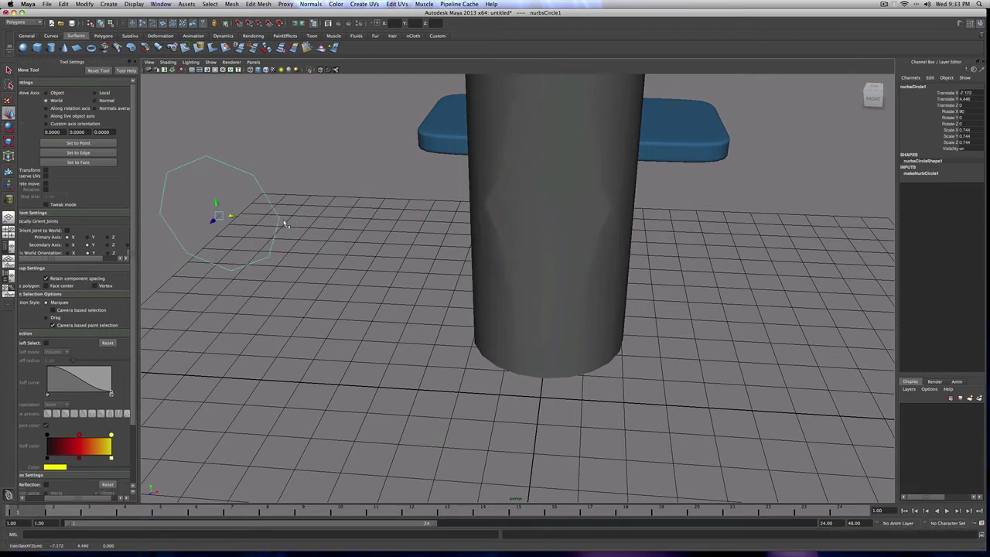
Select the four cylinder faces inside the octagonal outline
click(538, 224)
right_drag(537, 223, 531, 237)
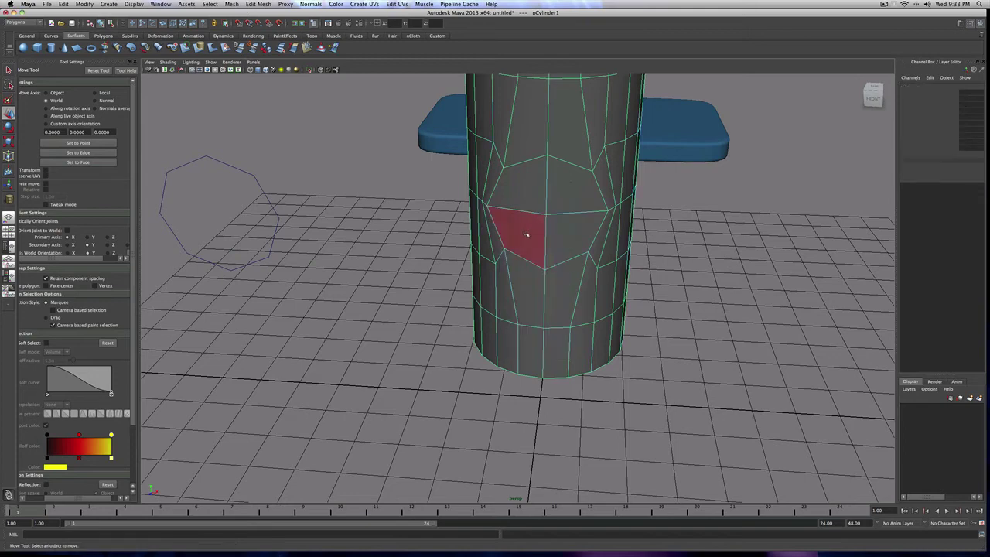
click(527, 234)
shift+click(571, 236)
shift+click(570, 193)
shift+click(522, 194)
alt+drag(522, 194, 495, 227)
Set the offset to 0.04 in the face Extrude options
click(257, 4)
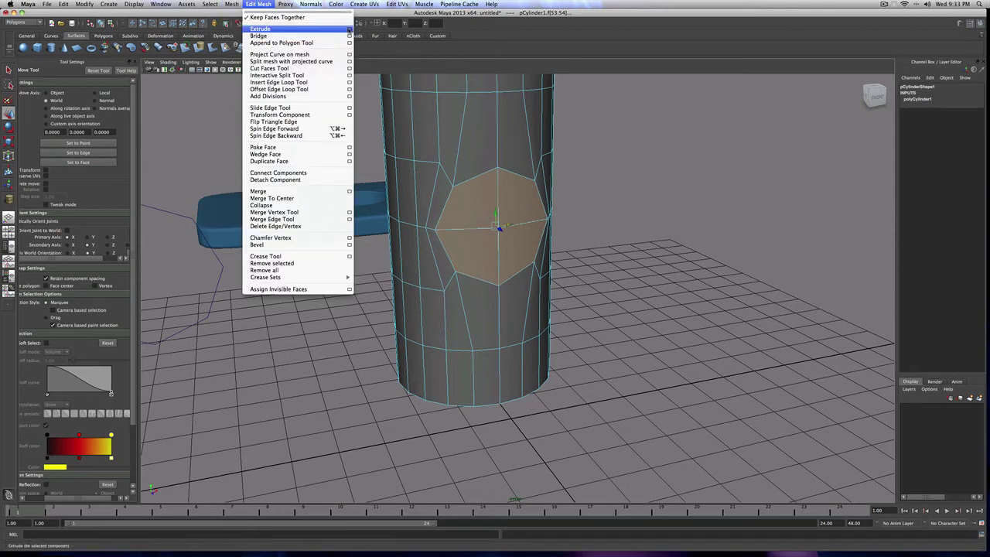
click(348, 28)
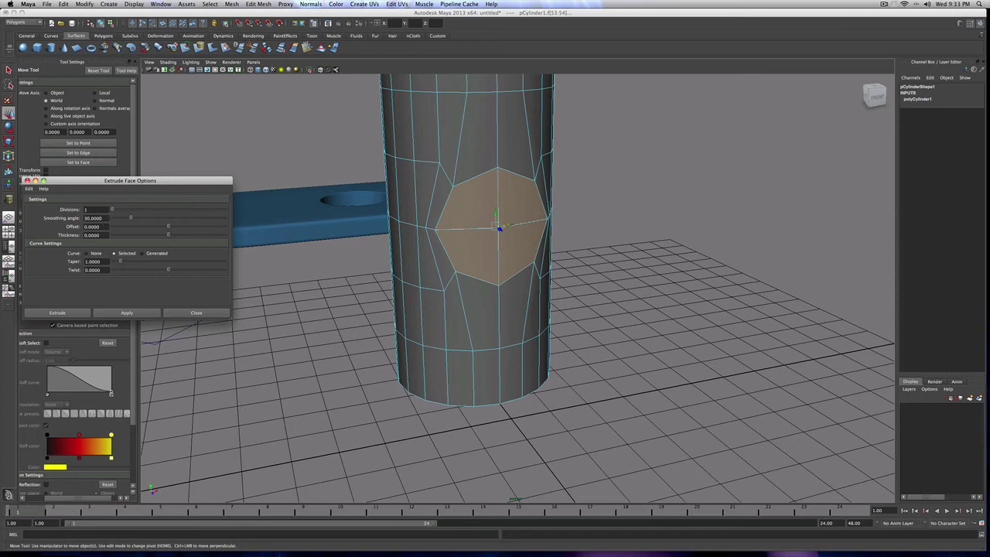
drag(103, 226, 47, 226)
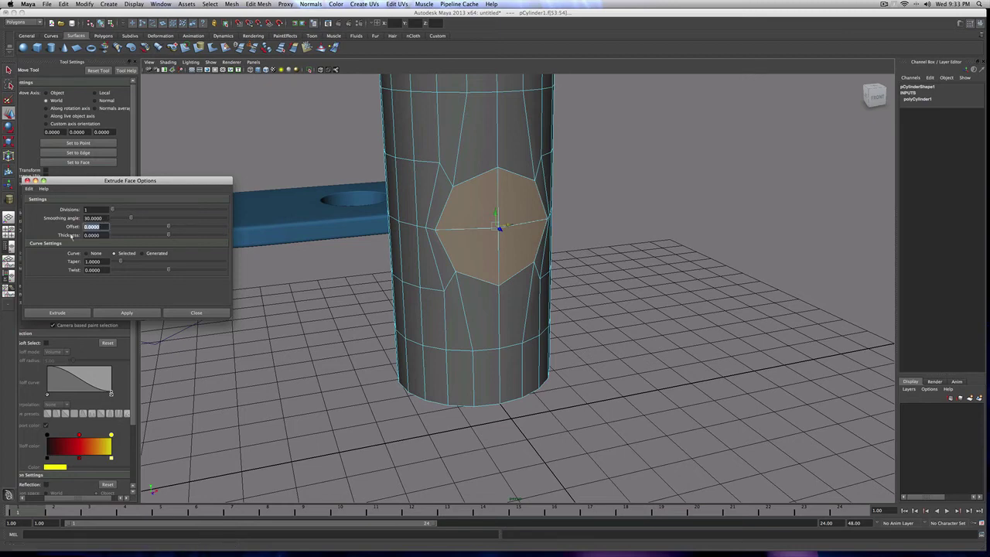
key(BackSpace)
key(Return)
click(128, 312)
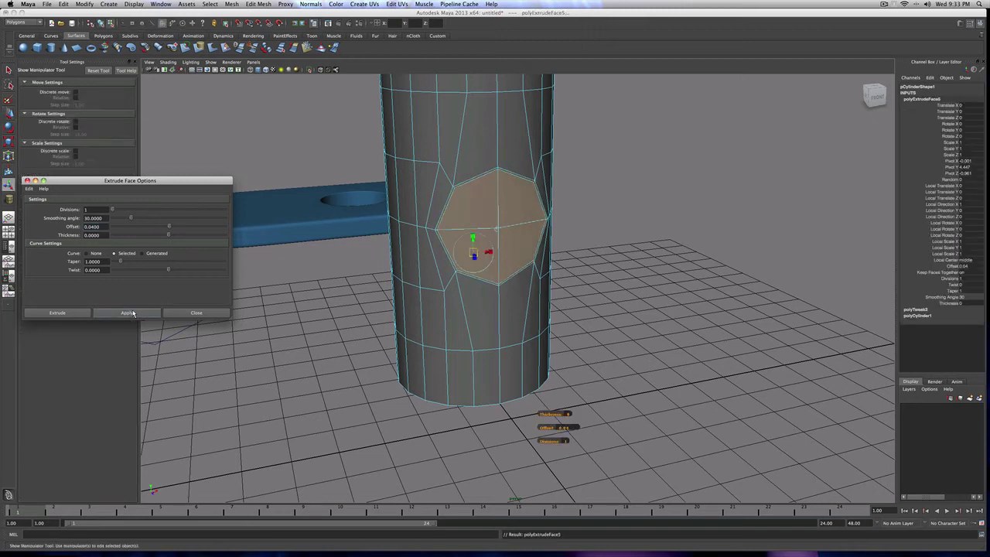
key(ctrl+z)
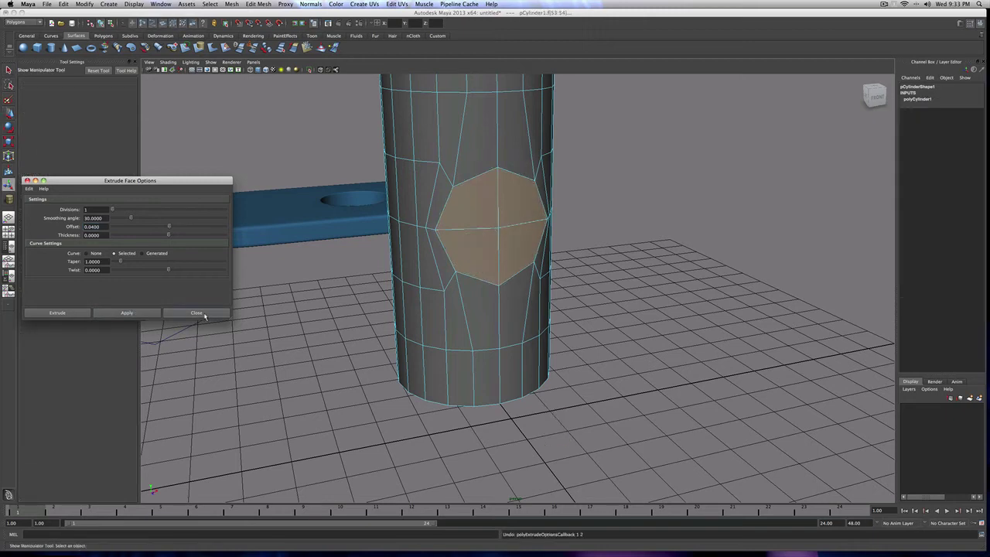
click(196, 312)
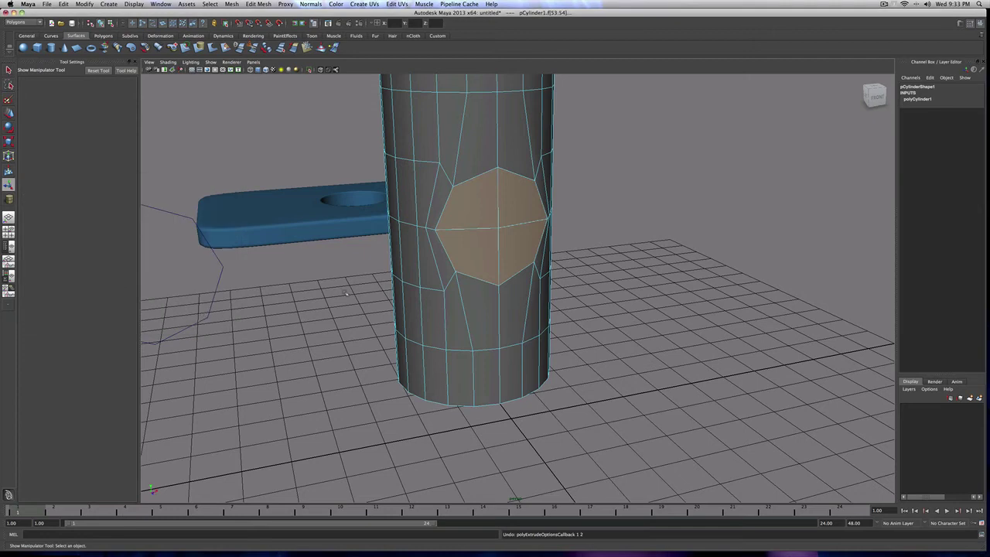
Extrude the four selected octagon faces with the 0.04 offset
click(258, 4)
click(267, 26)
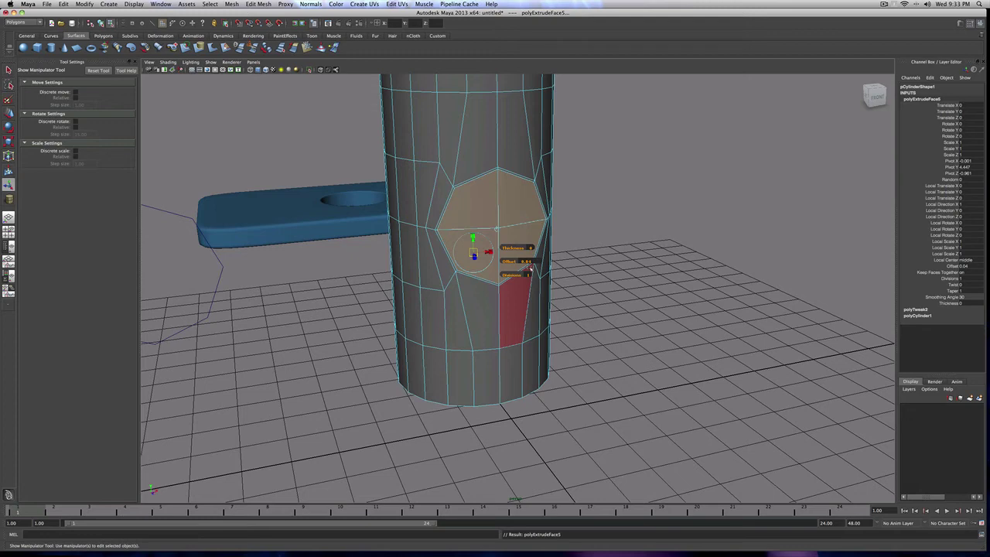
Set the current extrusion's offset to 0 and move the four octagon faces outward from the cylinder by about 0.09 units
click(525, 261)
text(0)
key(Return)
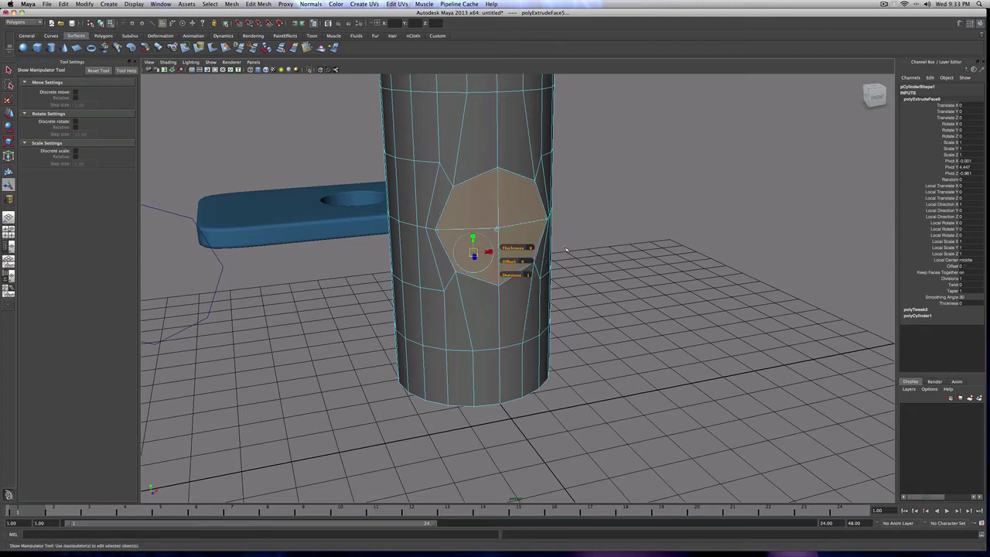
click(496, 229)
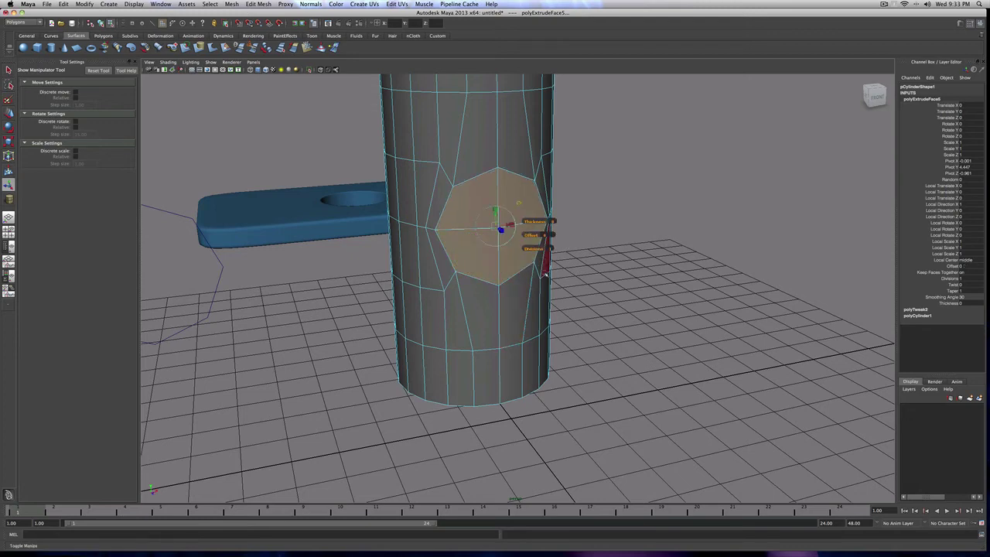
alt+drag(565, 255, 631, 254)
scroll(477, 261, up, 5)
alt+middle_drag(477, 261, 568, 252)
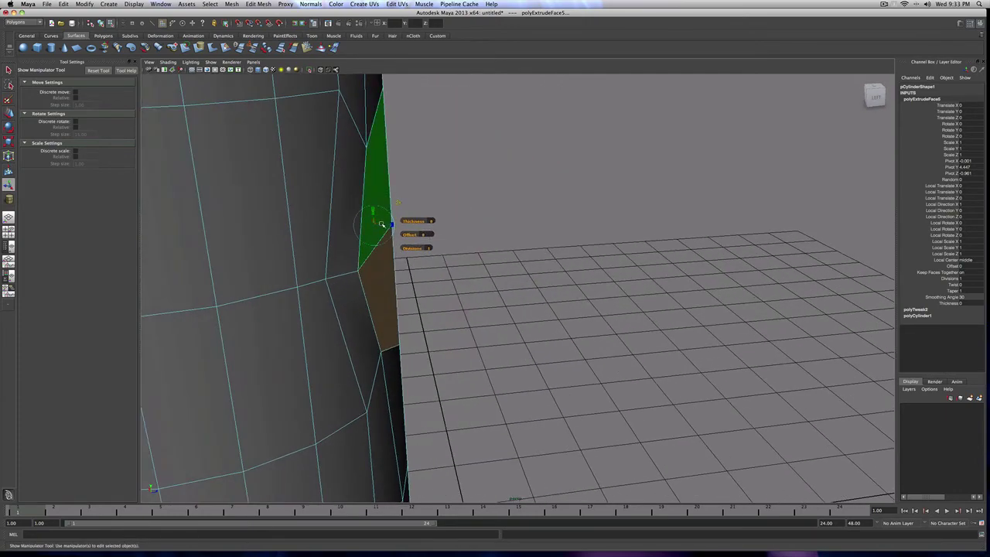
mouse_move(389, 224)
mouse_down()
mouse_move(564, 226)
mouse_move(396, 222)
mouse_up()
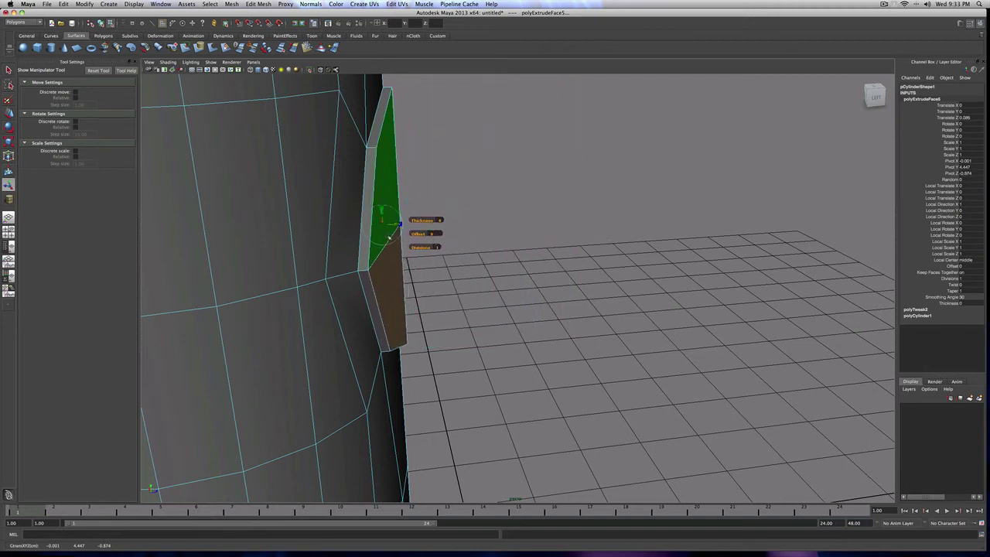
Extrude the octagon faces again with offset 0, pulling them outward about 2.67 units to form a side tube
key(g)
click(455, 304)
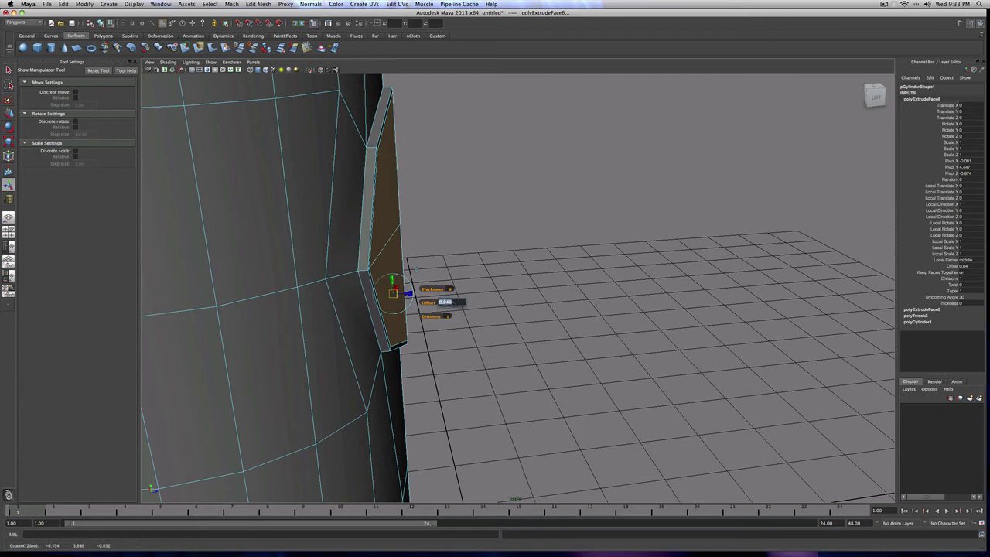
text(0)
key(Return)
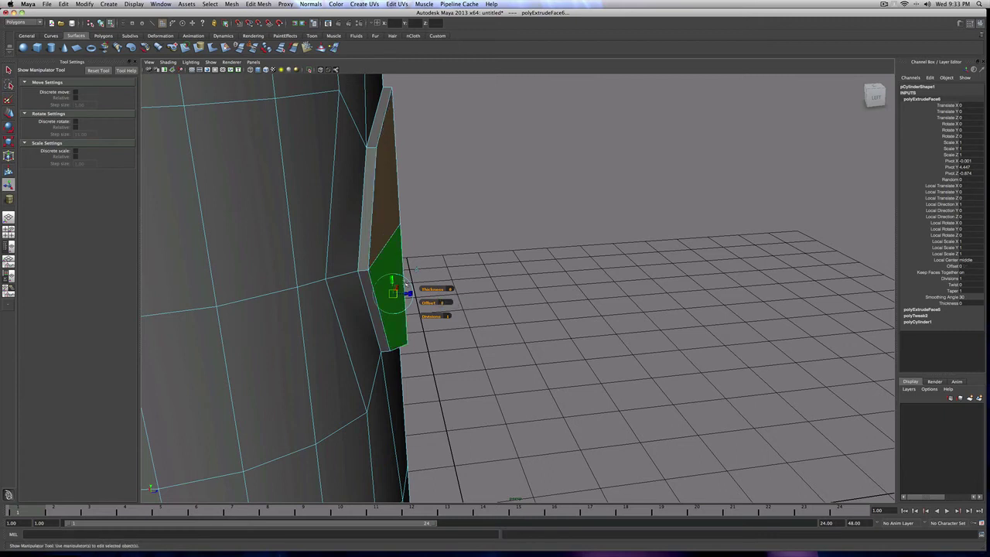
click(416, 270)
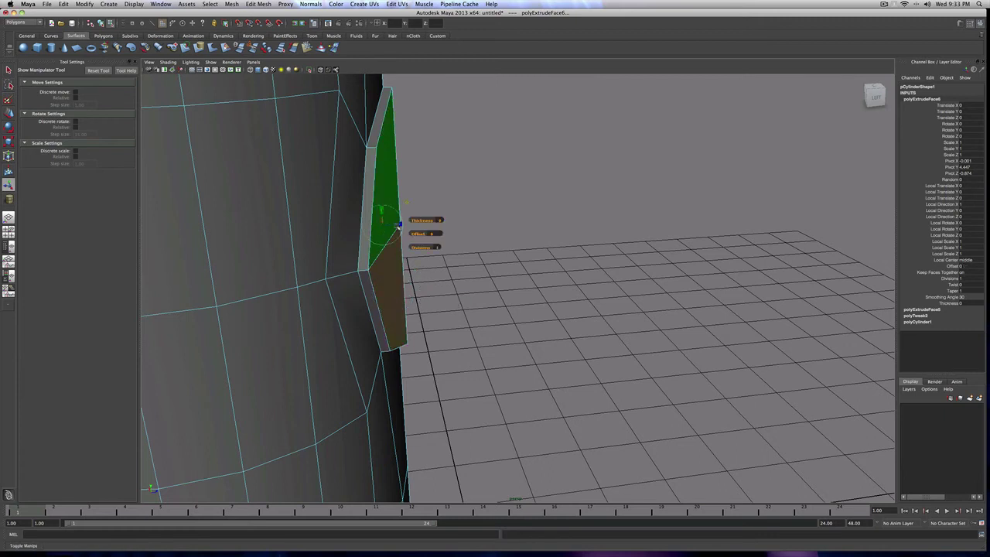
drag(398, 222, 630, 219)
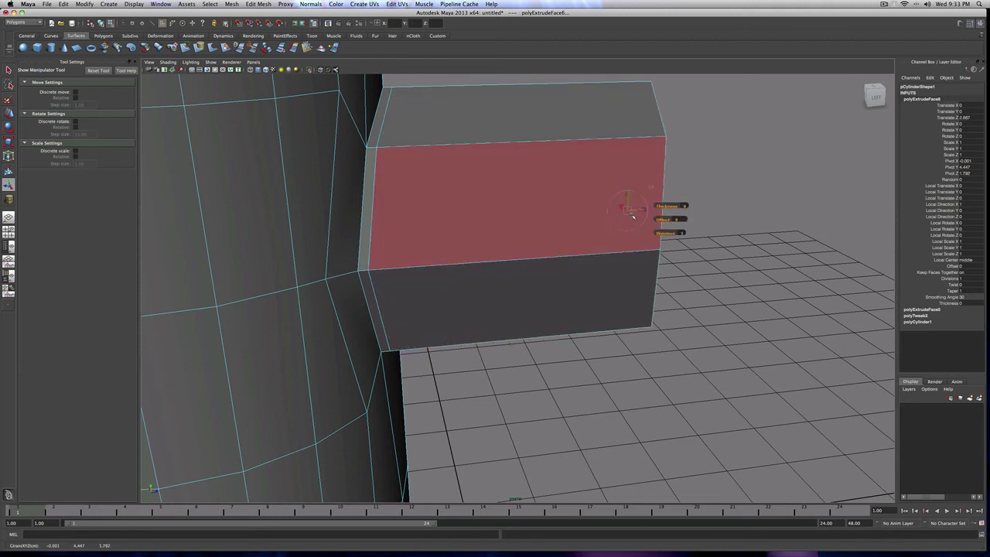
click(599, 297)
key(g)
click(693, 277)
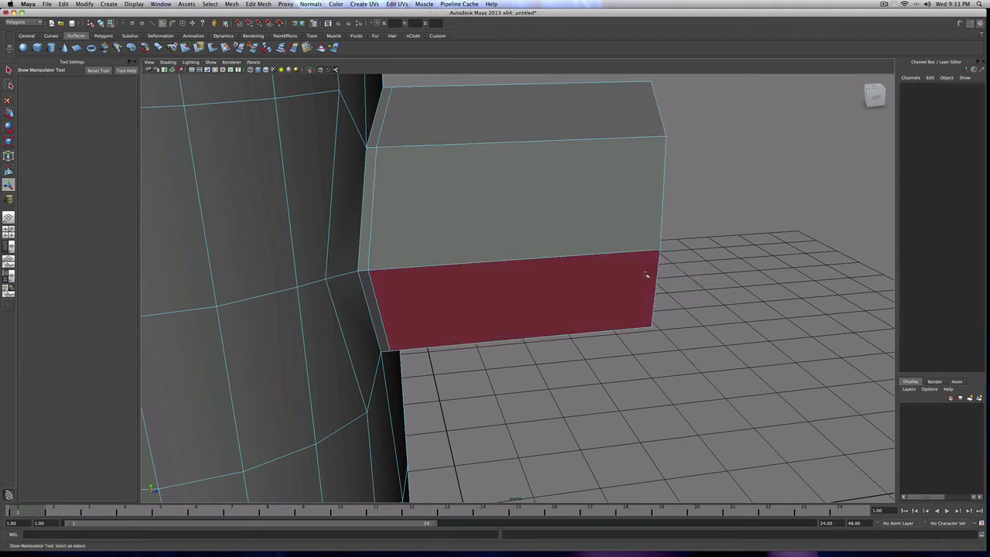
alt+drag(688, 275, 725, 294)
click(657, 236)
shift+click(657, 280)
key(ctrl+e)
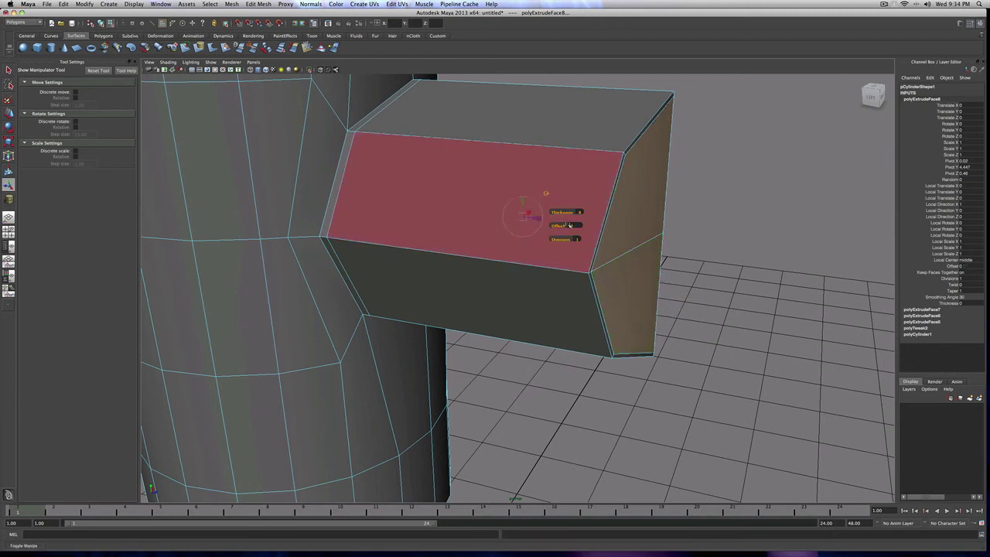
drag(535, 218, 640, 250)
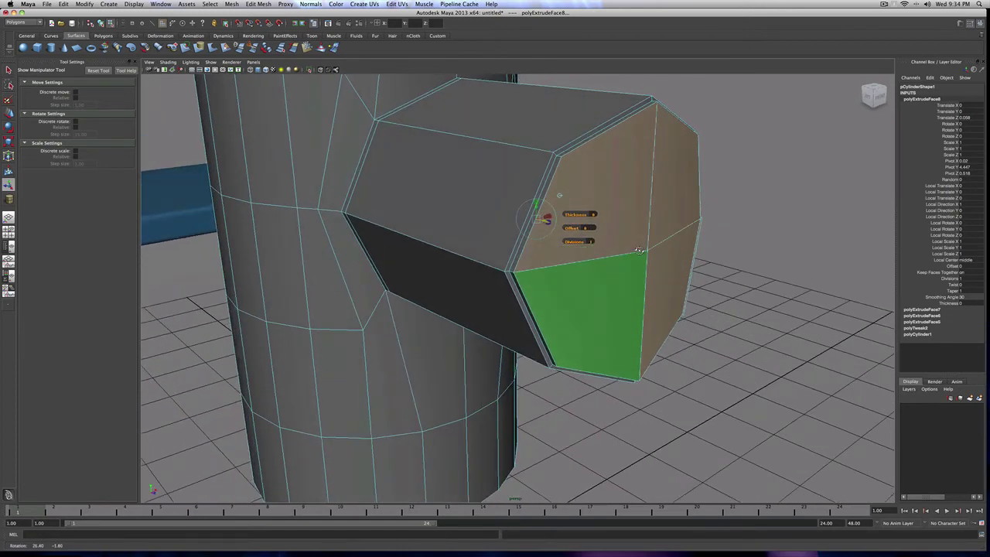
key(z)
key(z)
key(z)
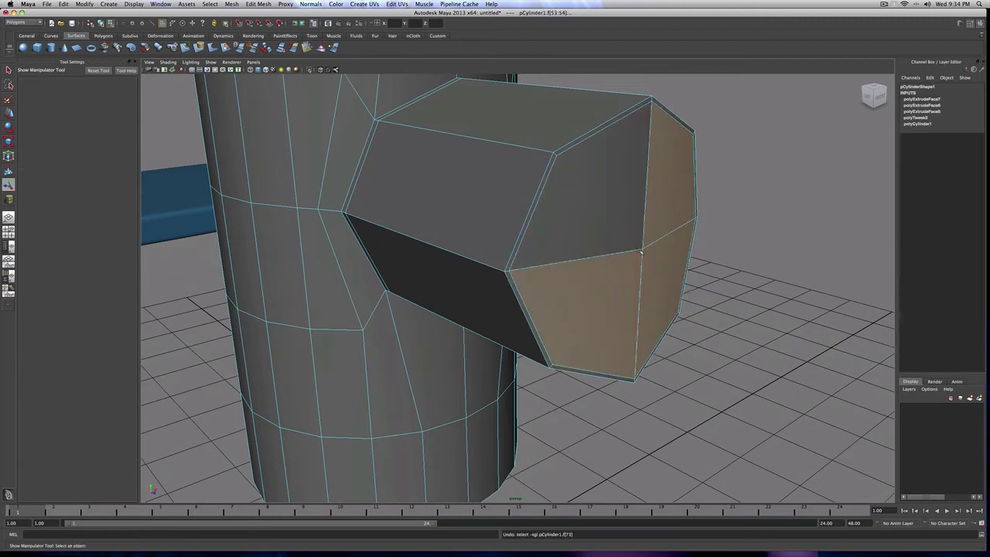
key(z)
key(z)
key(z)
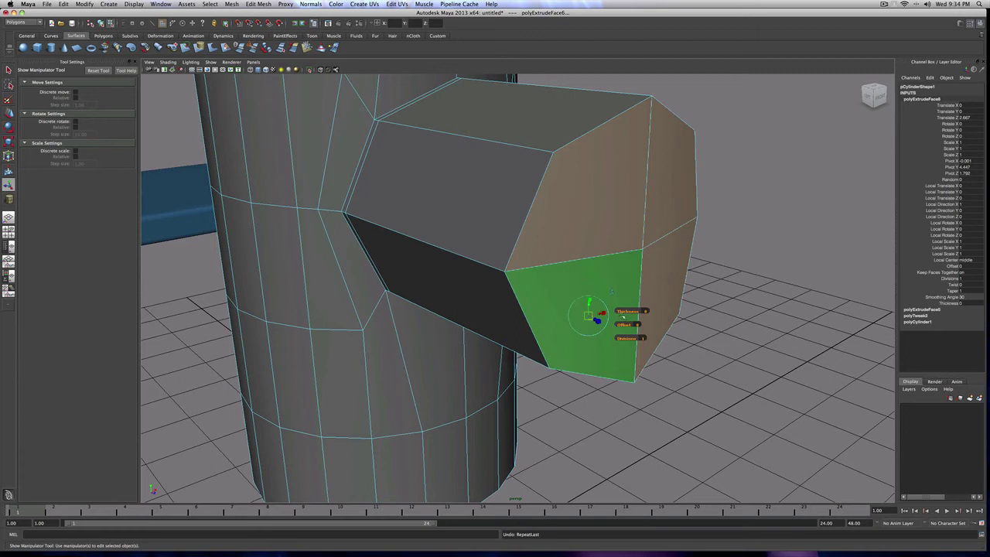
Extrude the tube's four end faces with offset 0 and pull them outward about 0.13 units
key(g)
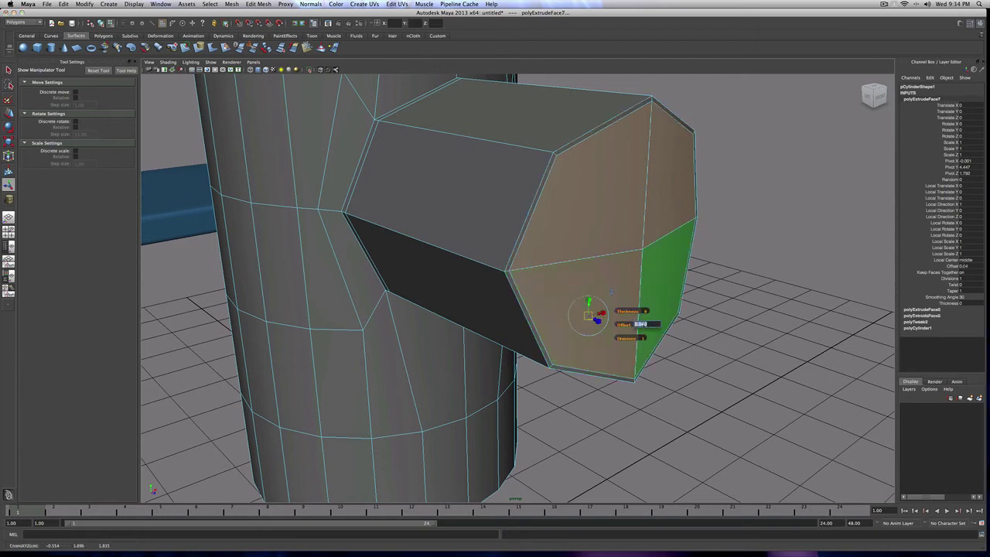
drag(644, 325, 647, 325)
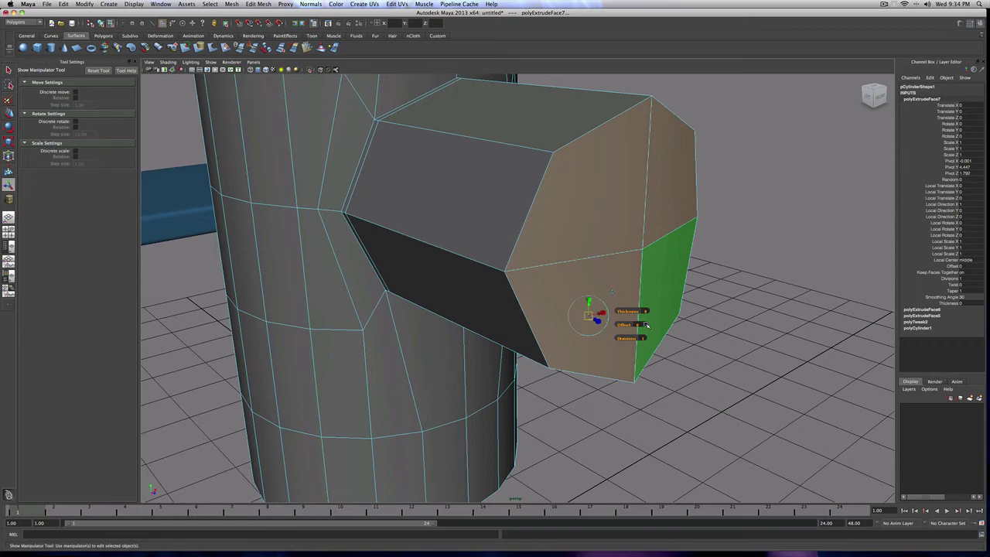
click(615, 292)
alt+drag(603, 279, 630, 286)
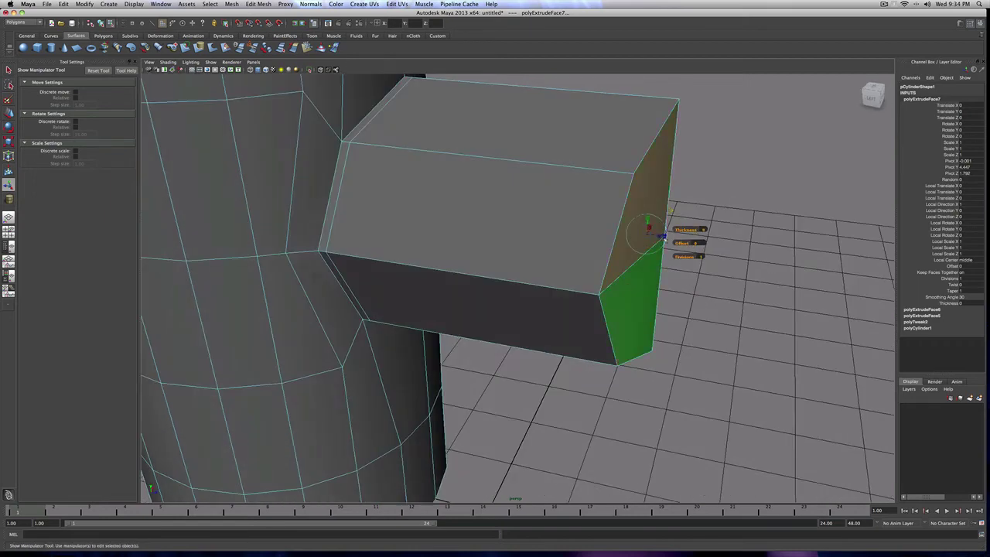
drag(663, 235, 653, 275)
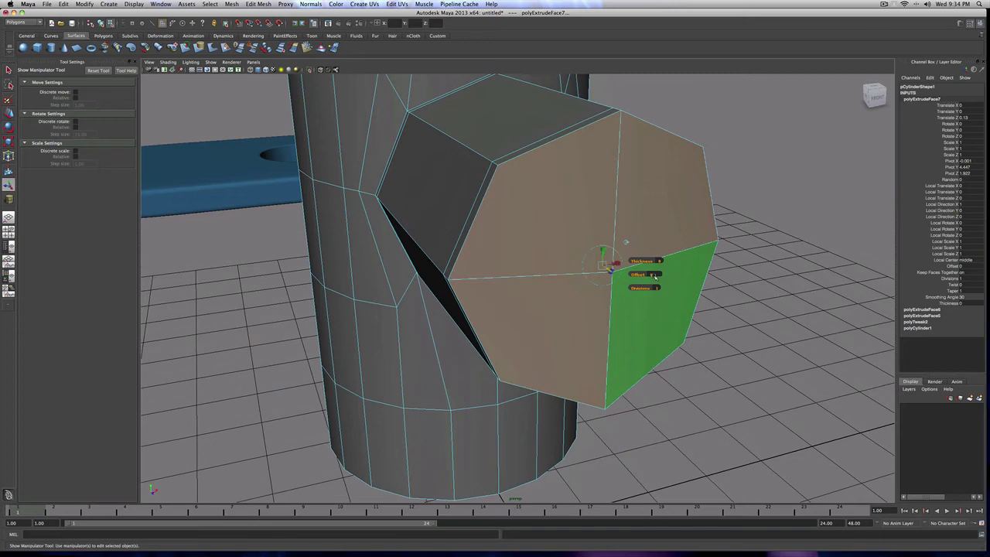
Extrude the tube's end faces again with an offset of 0.09 to form a rim
key(g)
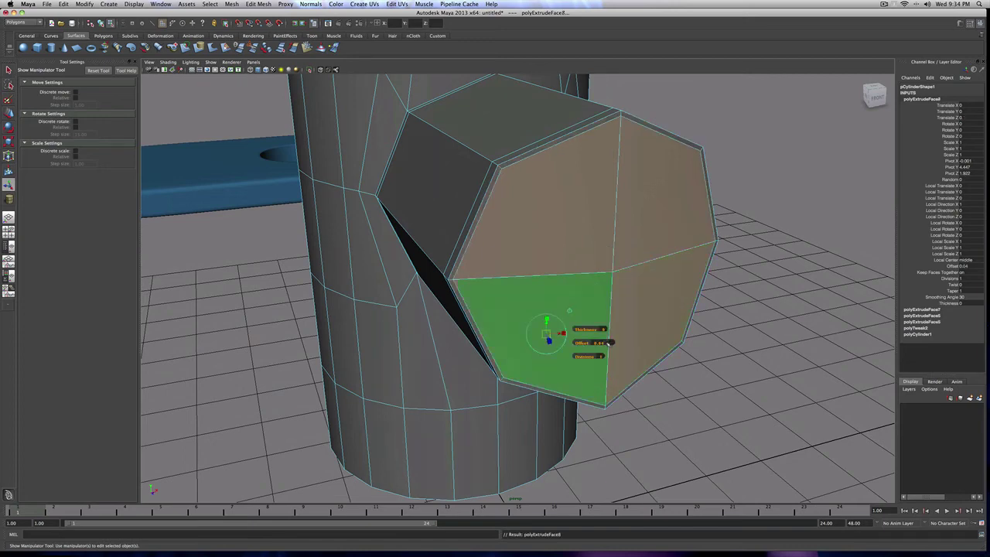
click(570, 310)
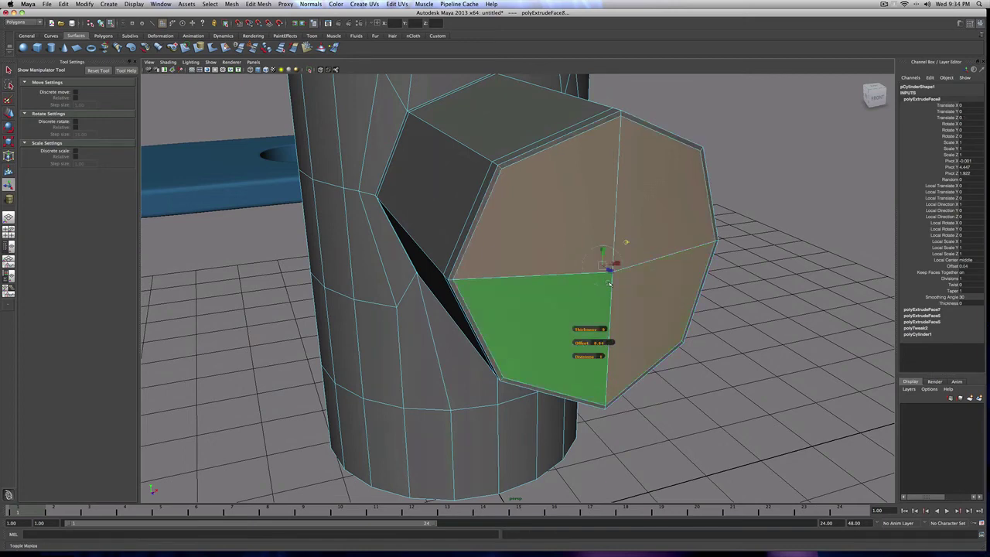
click(655, 274)
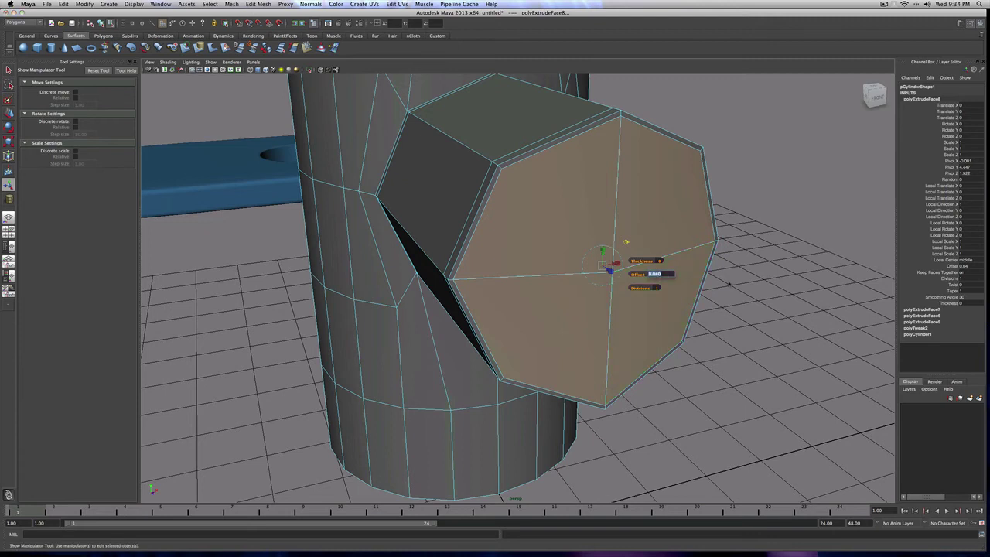
text(0.09)
key(Return)
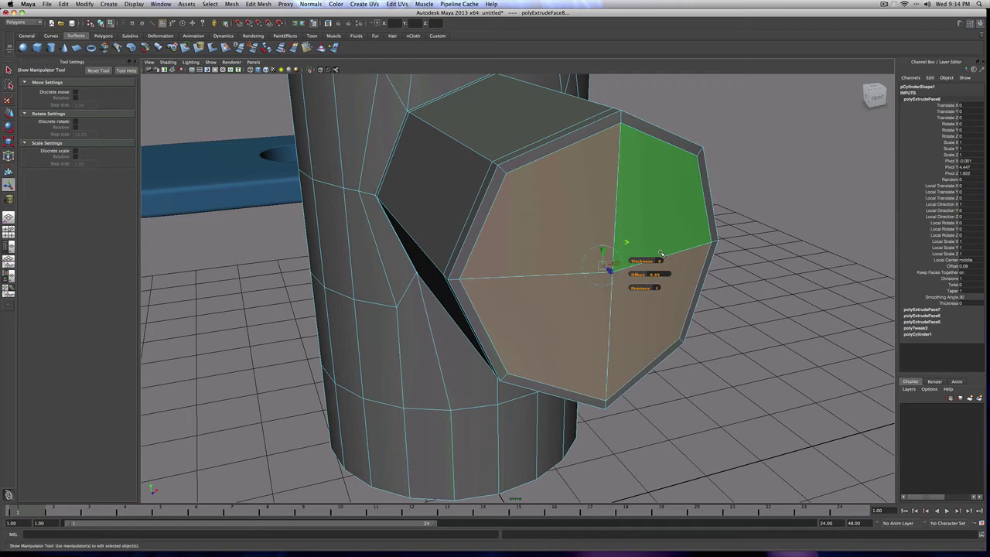
Extrude the faces inside the rim with offset 0 and push them about 2.99 units back into the tube
key(g)
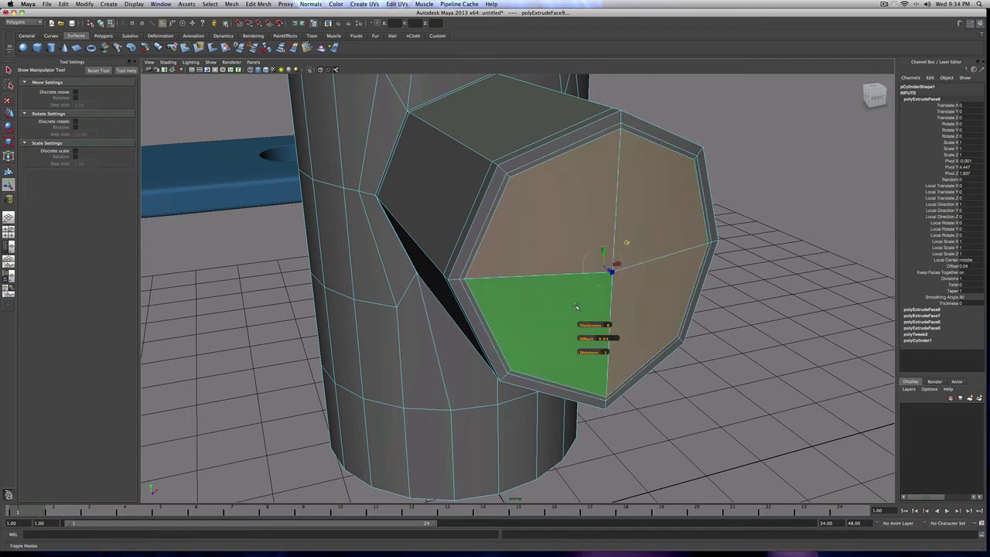
click(576, 307)
click(655, 276)
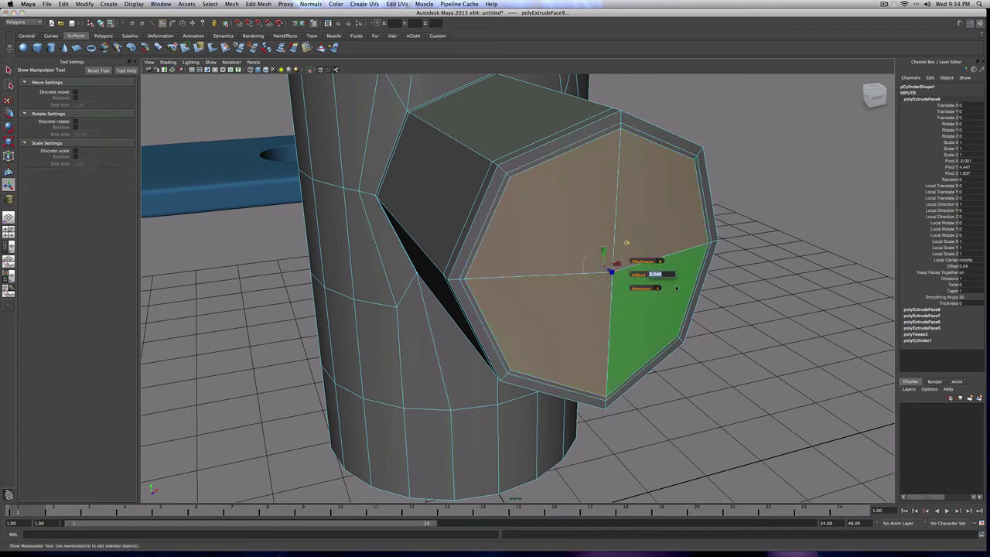
text(0)
key(Return)
alt+drag(597, 274, 418, 225)
alt+drag(421, 181, 548, 169)
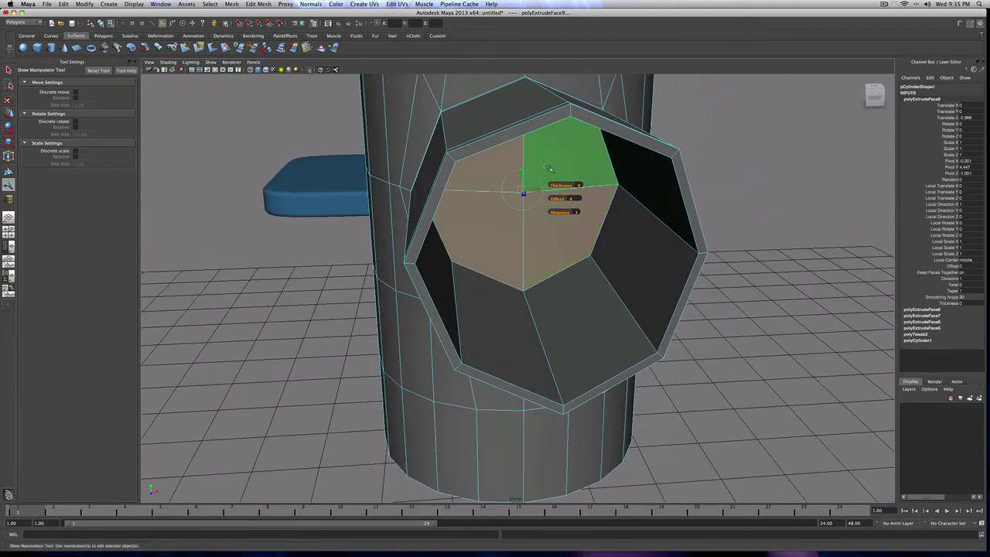
Extrude the recessed octagon faces about 0.03 units further inward with offset 0 and delete them to open the tube into the cylinder
key(g)
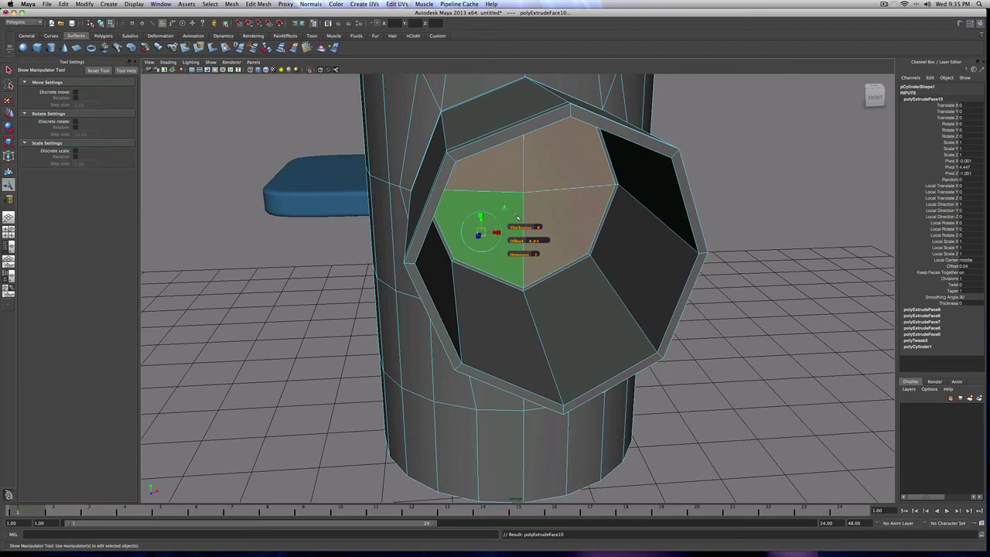
click(534, 242)
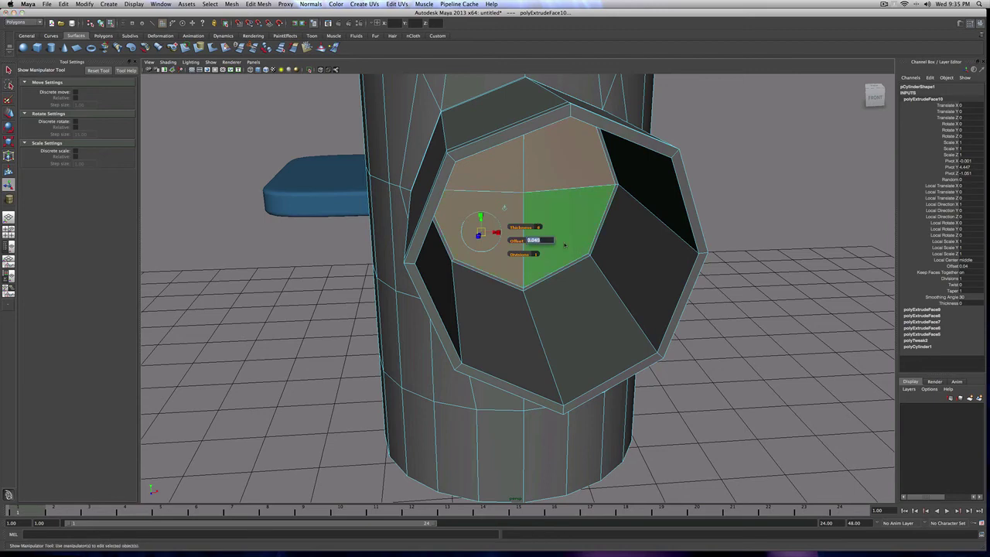
text(0)
key(Return)
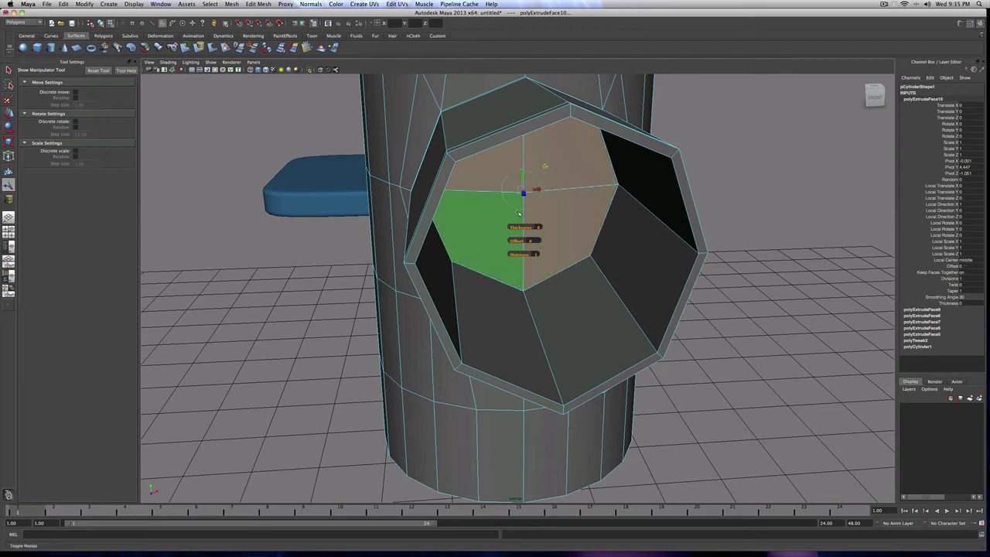
alt+drag(546, 215, 585, 237)
key(4)
drag(435, 187, 577, 316)
key(z)
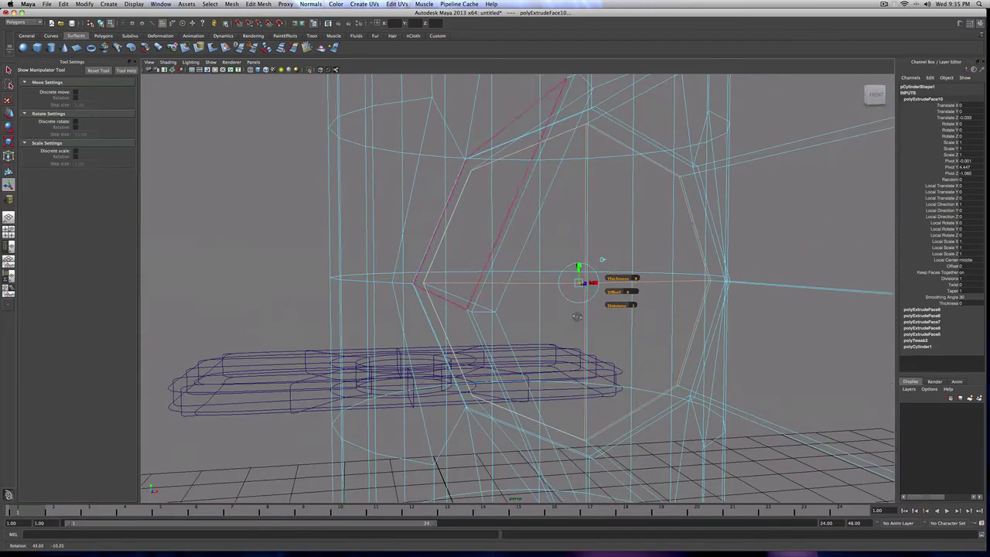
key(5)
key(Delete)
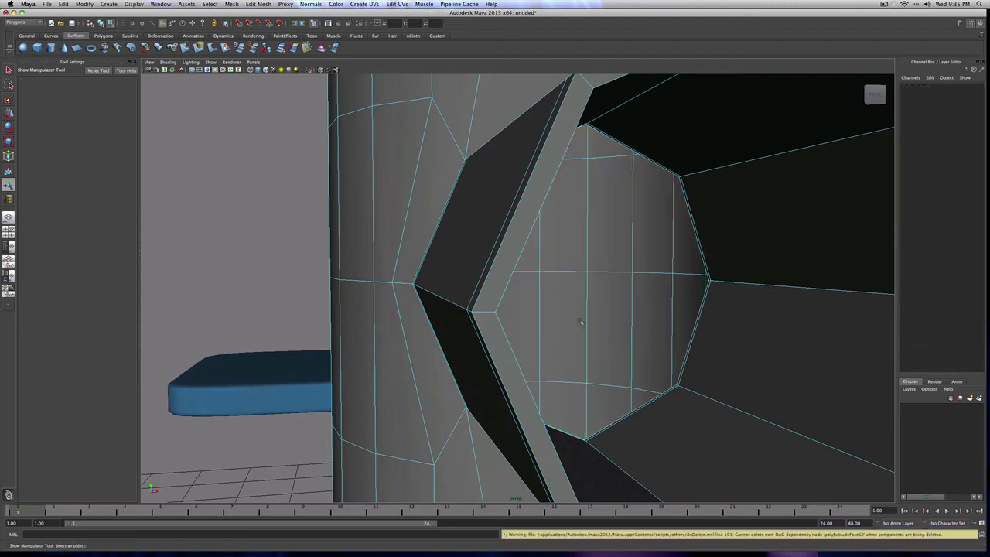
Preview the cylinder smoothed in object mode and examine the side tube's junction and open end
scroll(581, 324, down, 10)
alt+drag(696, 307, 615, 311)
key(3)
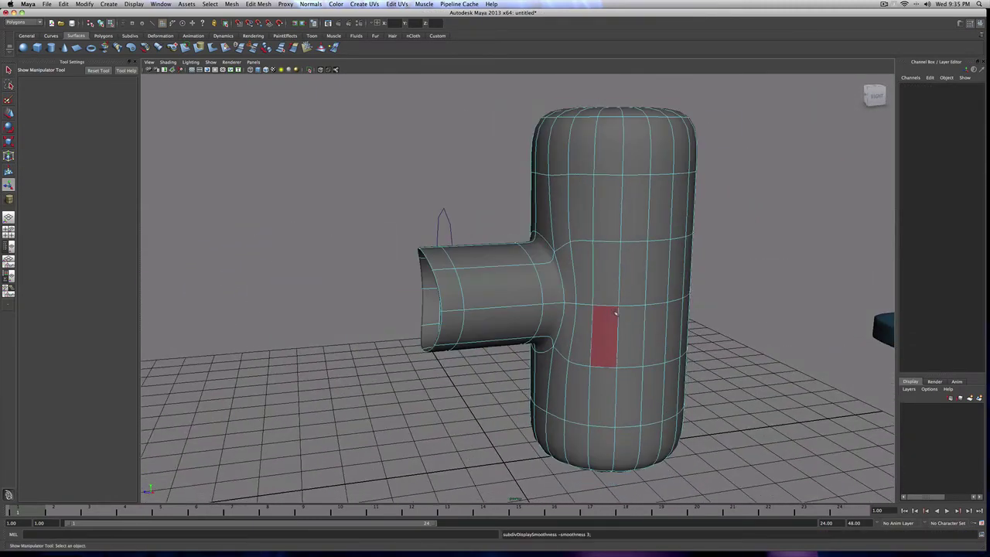
right_drag(592, 275, 716, 272)
alt+drag(628, 280, 323, 196)
alt+drag(375, 254, 697, 234)
scroll(549, 277, up, 5)
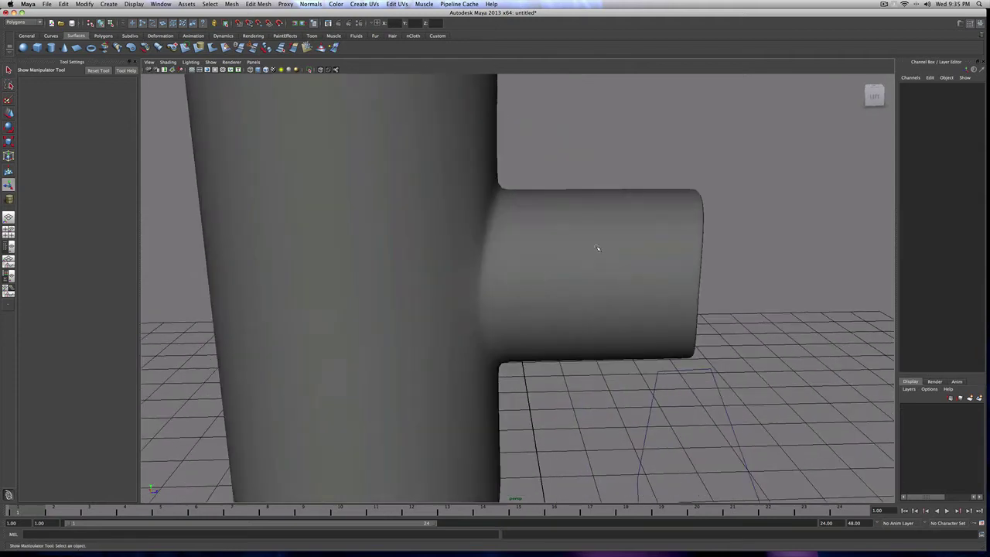
alt+drag(597, 248, 591, 234)
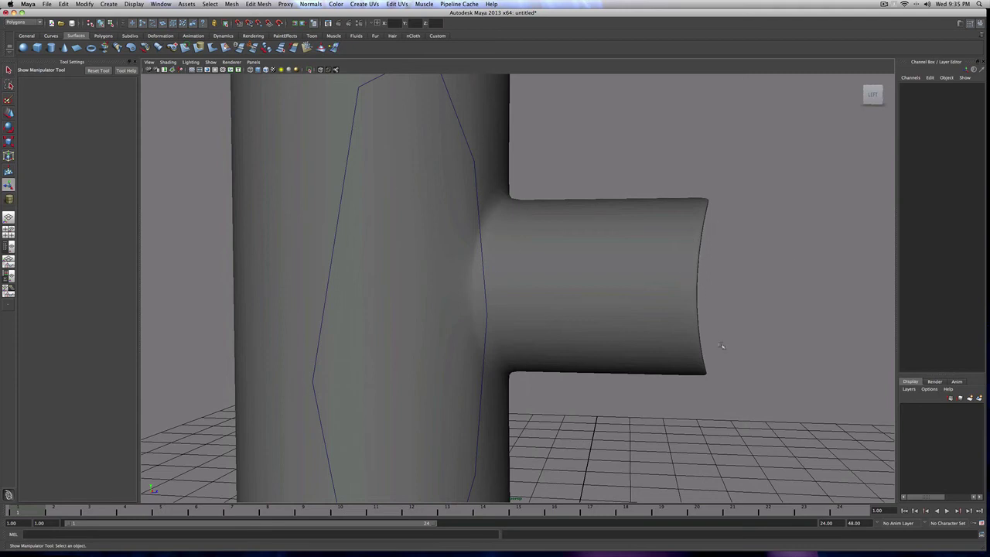
alt+drag(721, 346, 601, 255)
Return the cylinder to unsmoothed display and select all vertices around the outer end of the side tube
click(660, 287)
key(1)
right_click(604, 256)
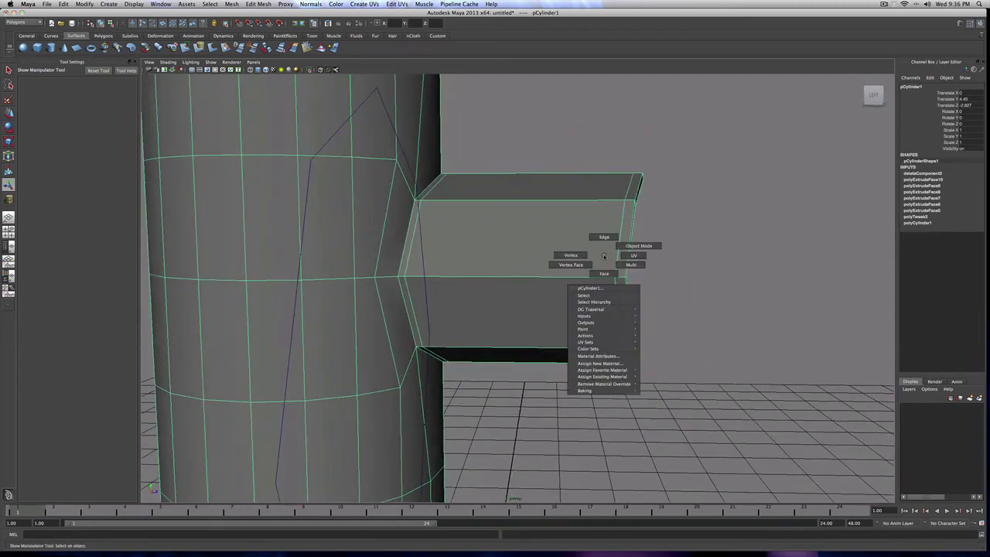
right_drag(604, 255, 586, 224)
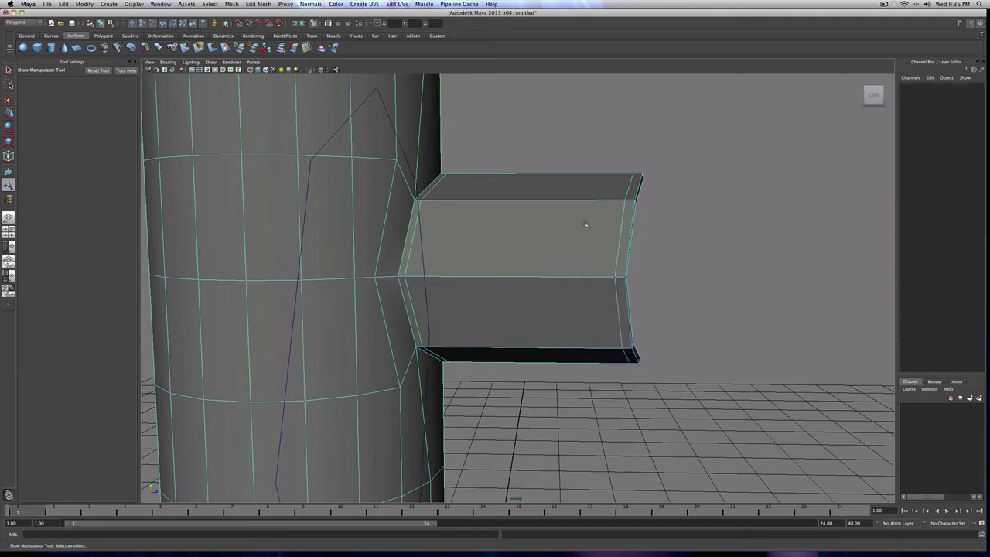
drag(579, 131, 718, 369)
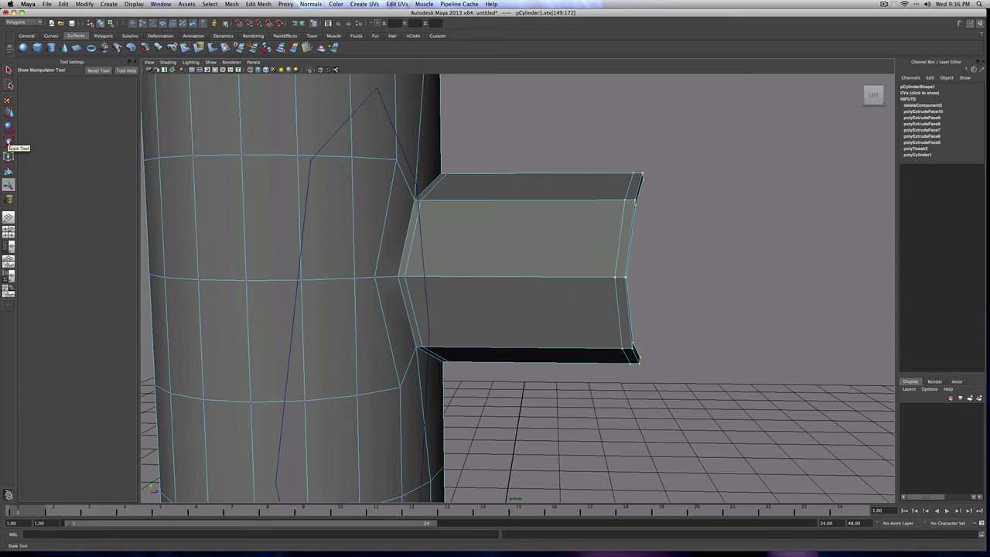
Delete the edge loop just behind the outer end of the side tube using Delete Edge/Vertex
alt+drag(393, 206, 411, 217)
right_drag(649, 221, 632, 201)
click(624, 223)
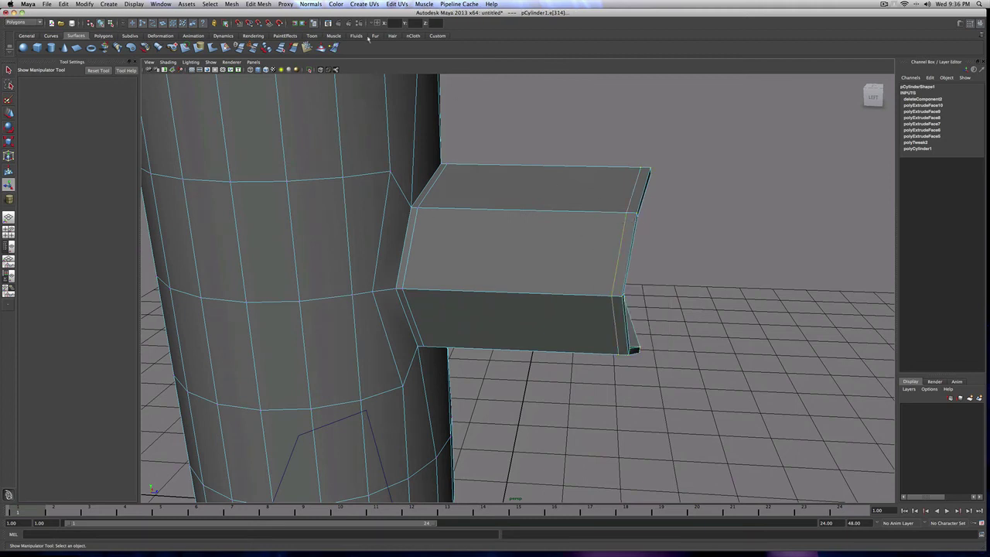
click(259, 3)
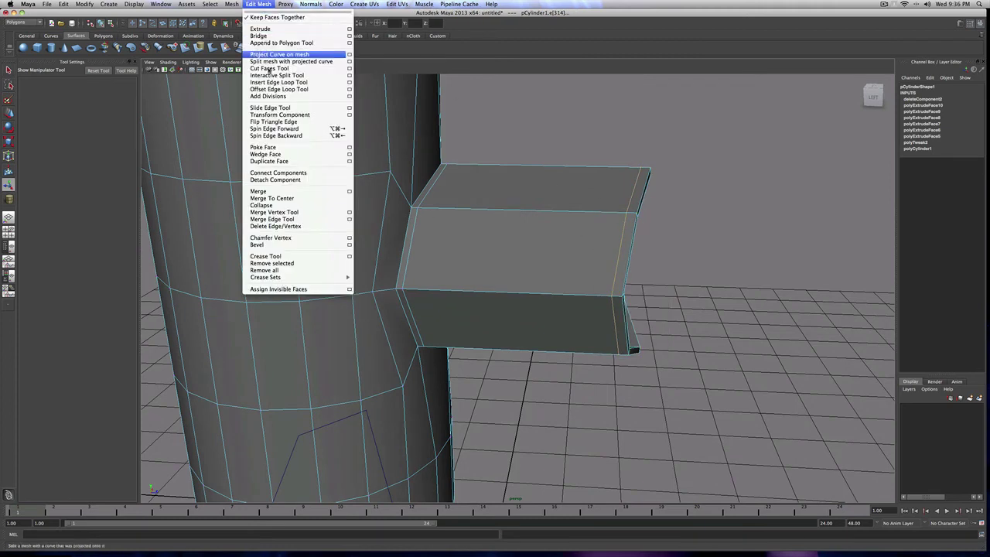
click(309, 226)
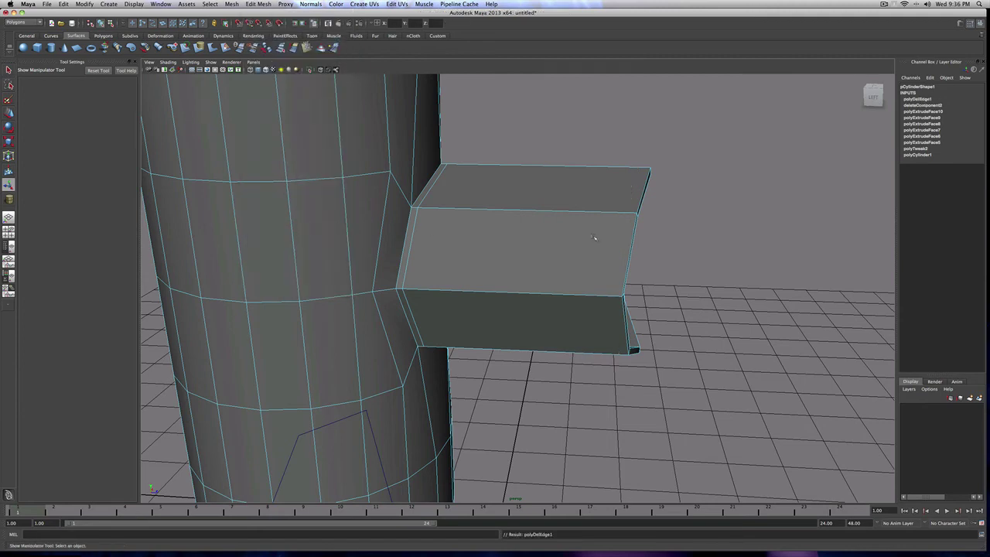
Select all vertices at the side tube's outer end and flatten them by scaling to about 0.065 along the tube's Z axis
alt+drag(589, 230, 586, 225)
right_drag(614, 246, 585, 246)
drag(591, 155, 761, 436)
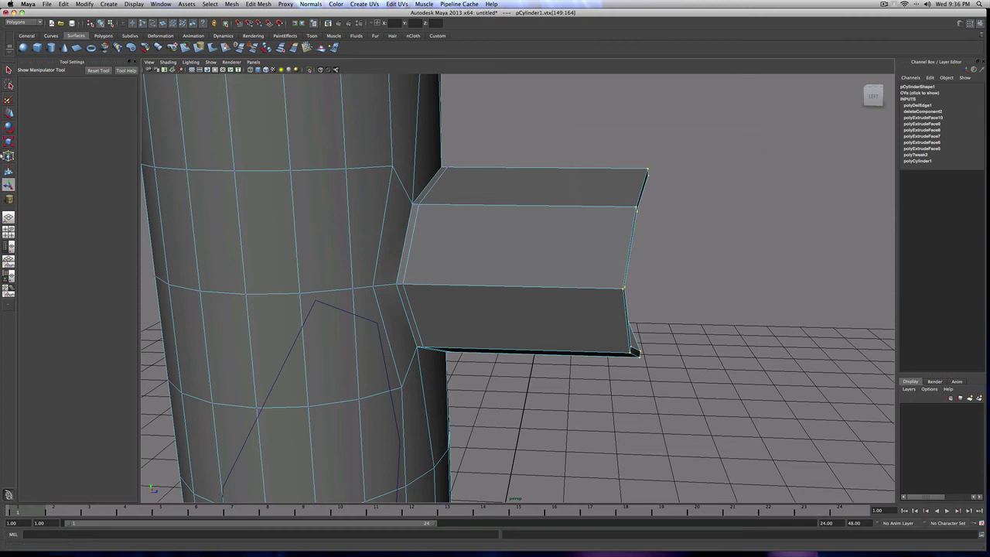
key(r)
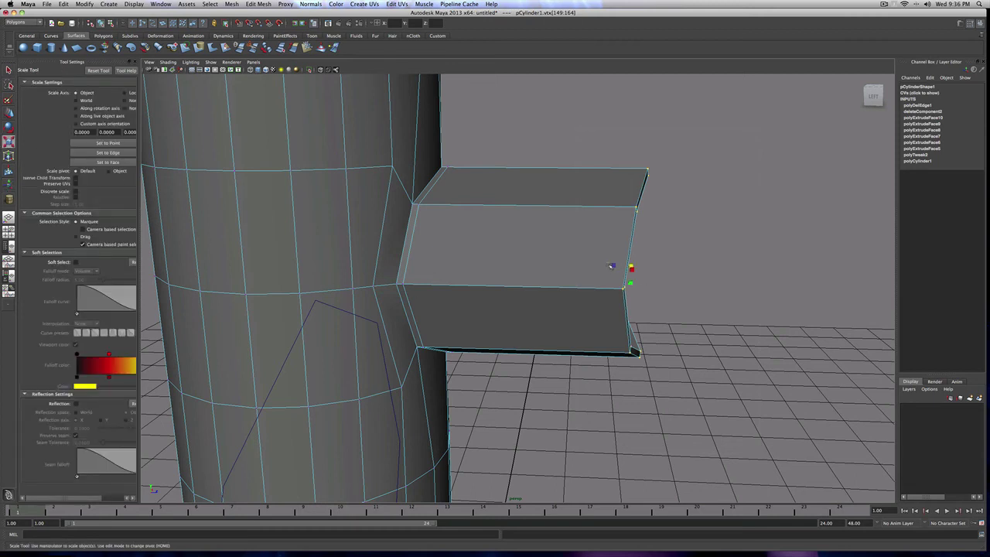
middle_drag(611, 266, 631, 266)
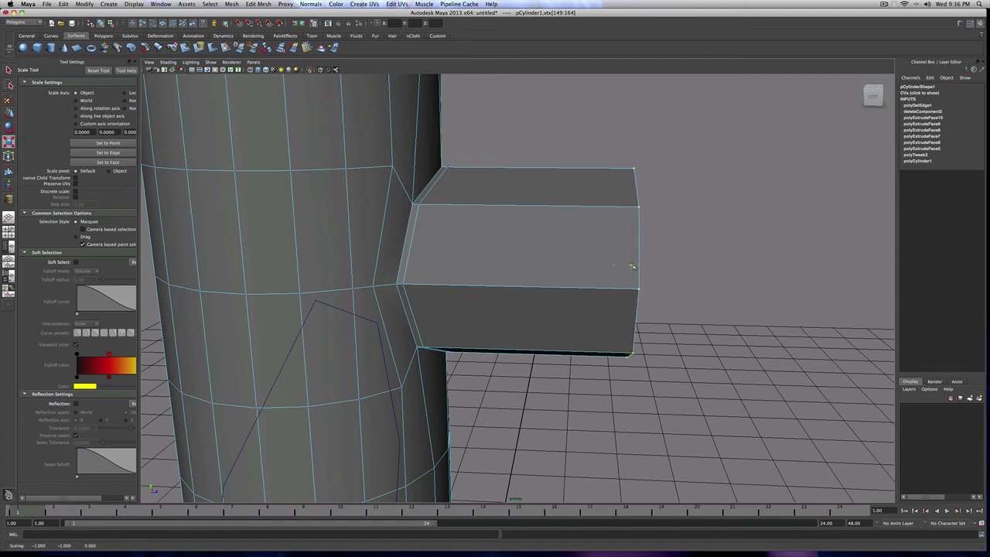
Insert a new edge loop around the side tube close to its flattened open end
alt+drag(680, 277, 531, 296)
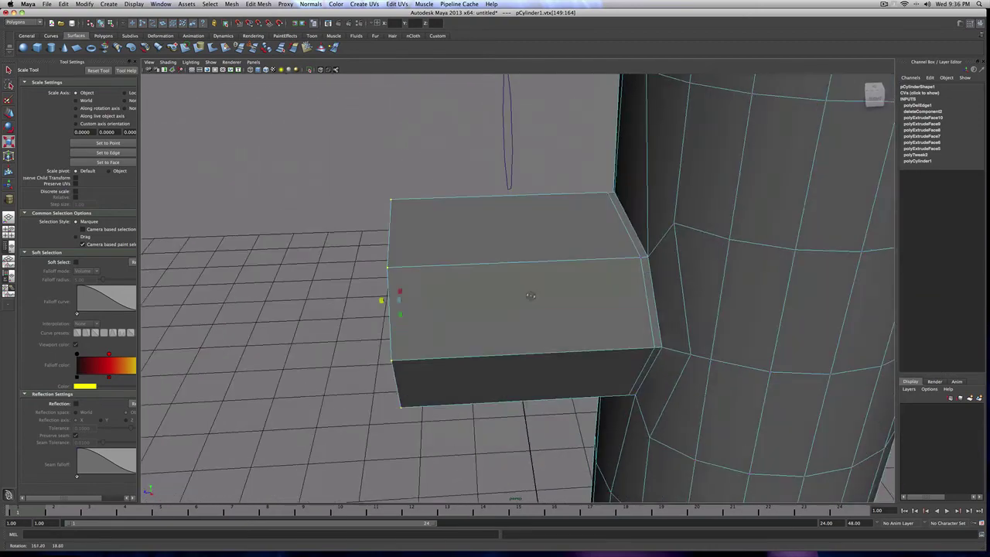
alt+drag(382, 178, 399, 162)
click(239, 4)
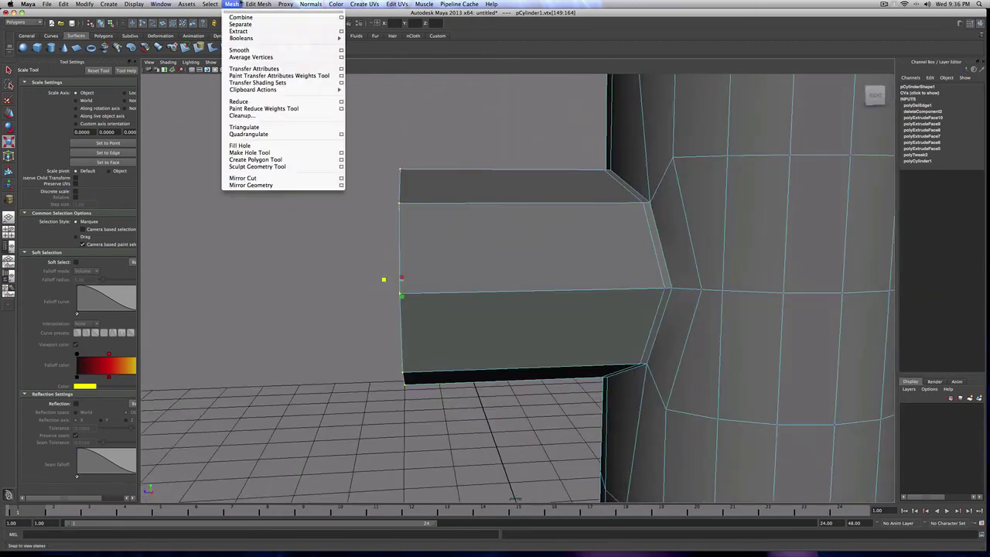
mouse_move(249, 4)
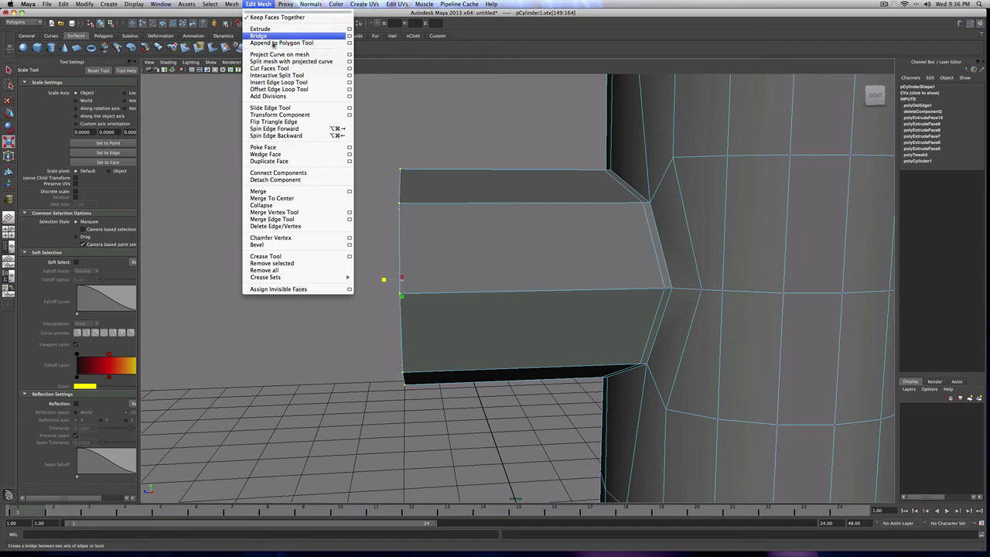
click(277, 82)
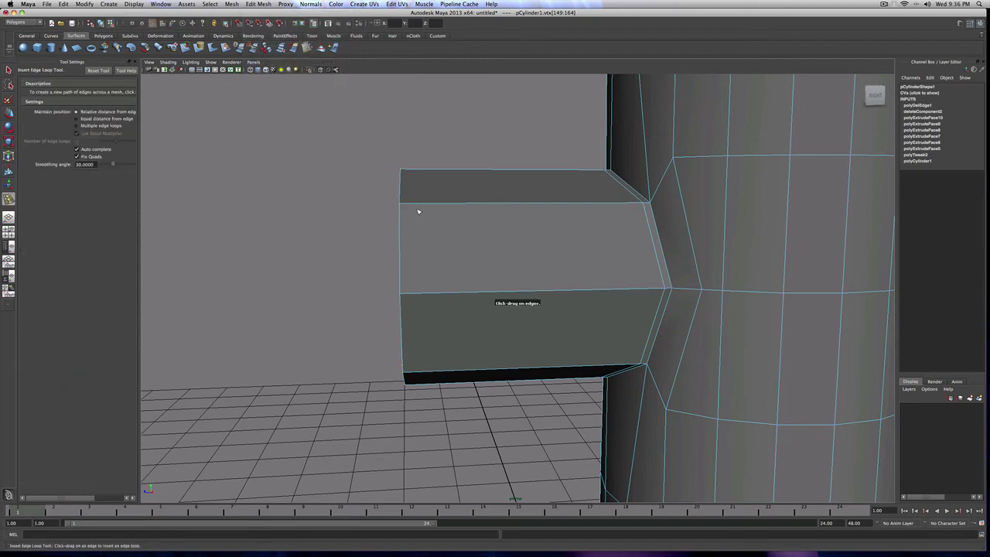
click(411, 203)
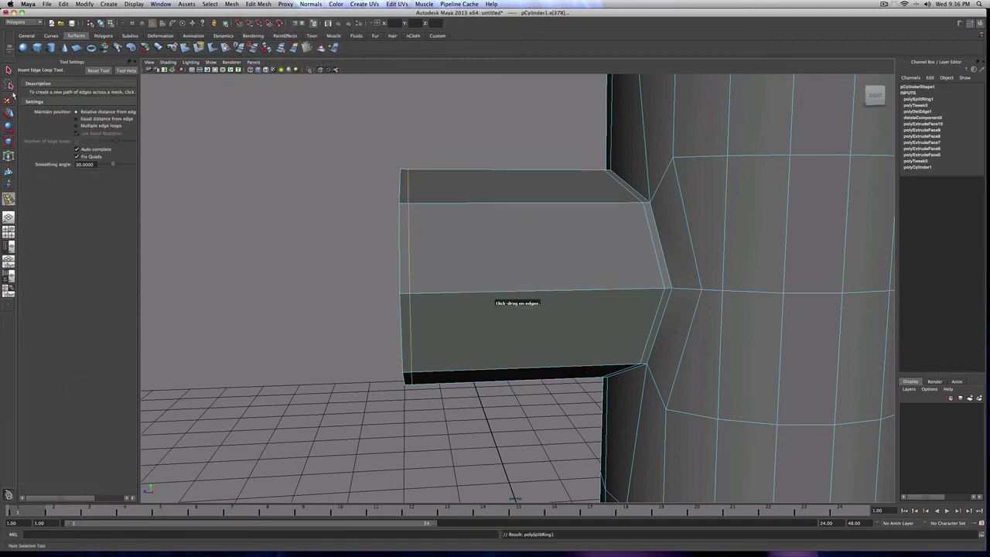
click(9, 70)
Show the cylinder smoothed and deselected in object mode, and examine the flattened tube opening and its junction from several sides
right_drag(486, 223, 510, 212)
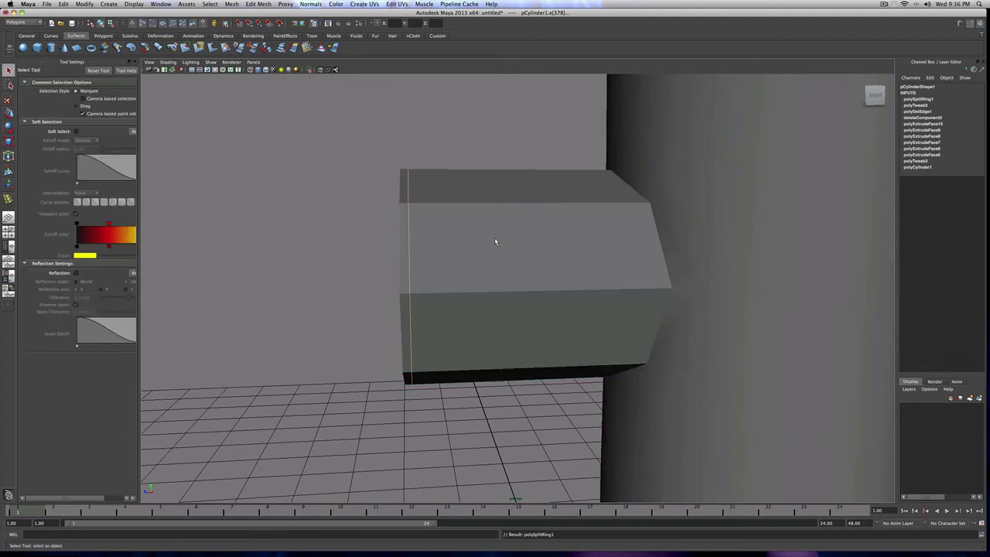
key(4)
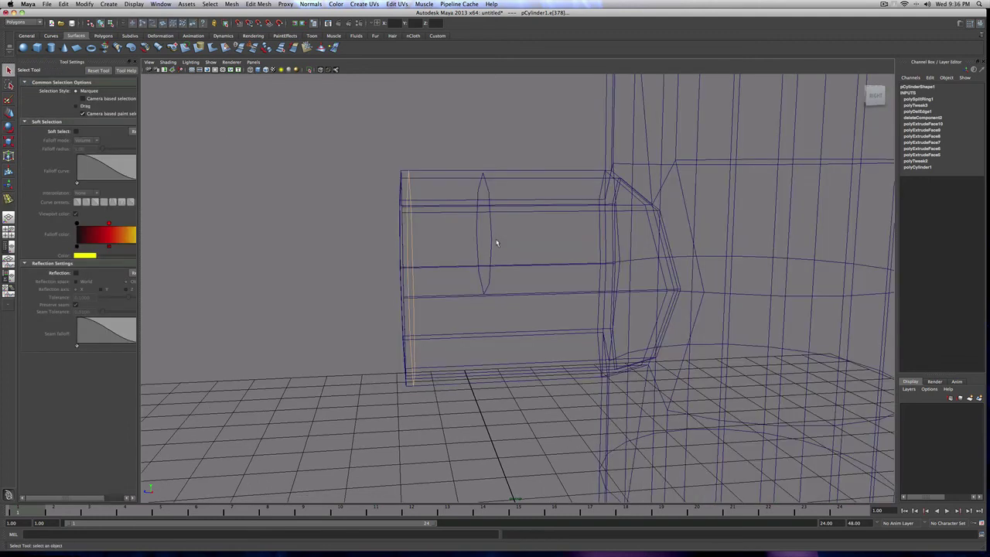
key(5)
click(435, 175)
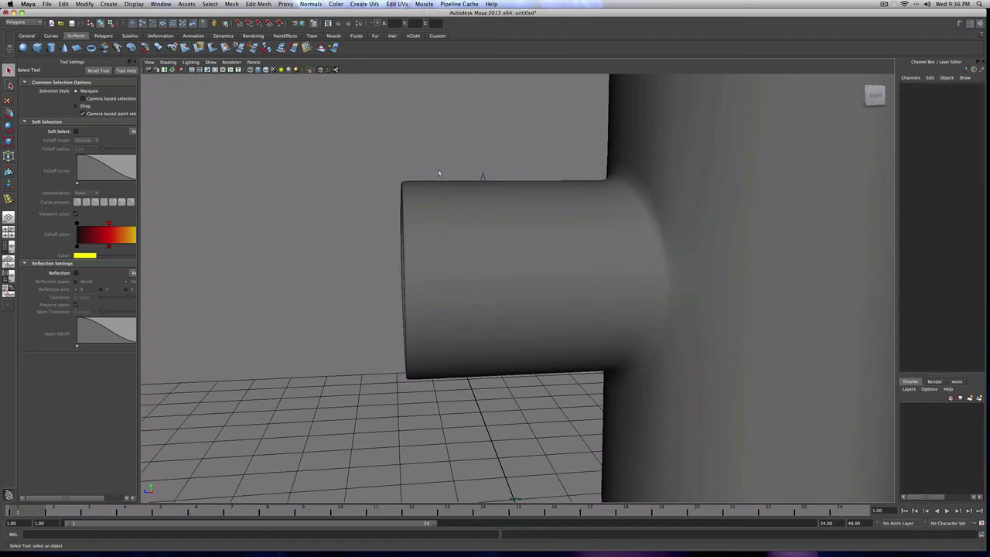
mouse_move(435, 175)
alt+mouse_down()
mouse_move(456, 153)
mouse_move(431, 132)
mouse_move(594, 218)
mouse_move(513, 230)
mouse_move(532, 255)
mouse_move(610, 227)
mouse_move(599, 252)
mouse_move(523, 248)
mouse_move(564, 278)
mouse_move(542, 303)
alt+mouse_up()
scroll(608, 217, down, 6)
scroll(542, 303, up, 5)
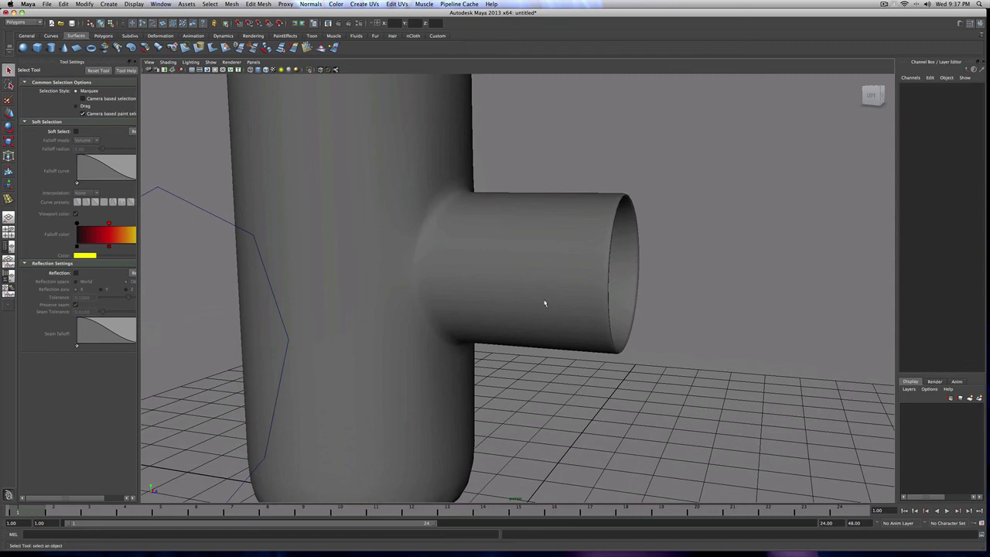
alt+drag(541, 313, 500, 302)
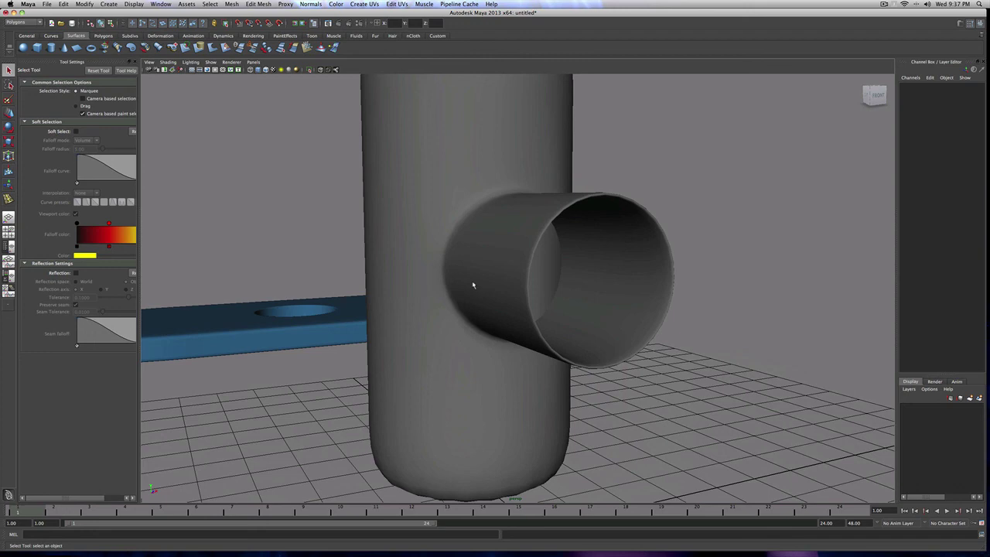
alt+drag(472, 285, 425, 307)
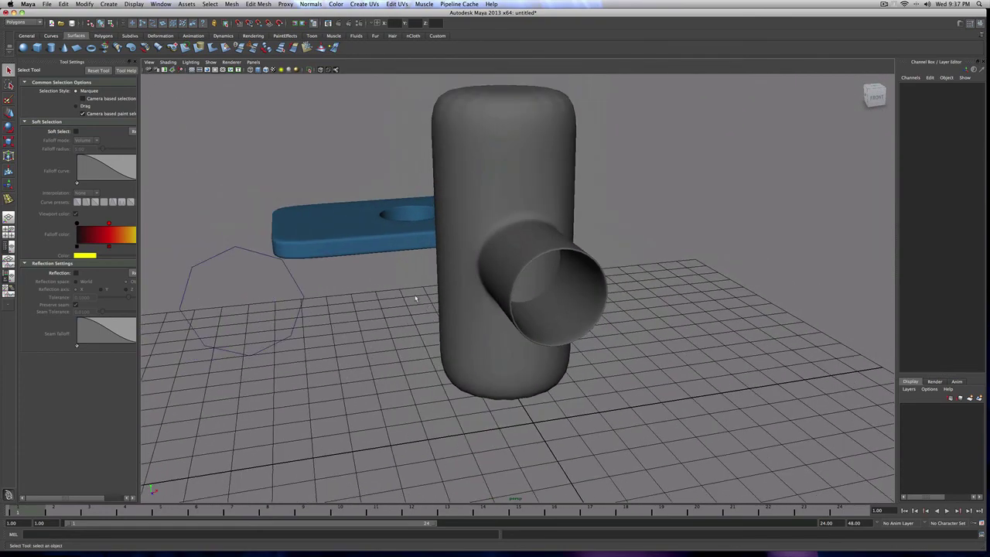